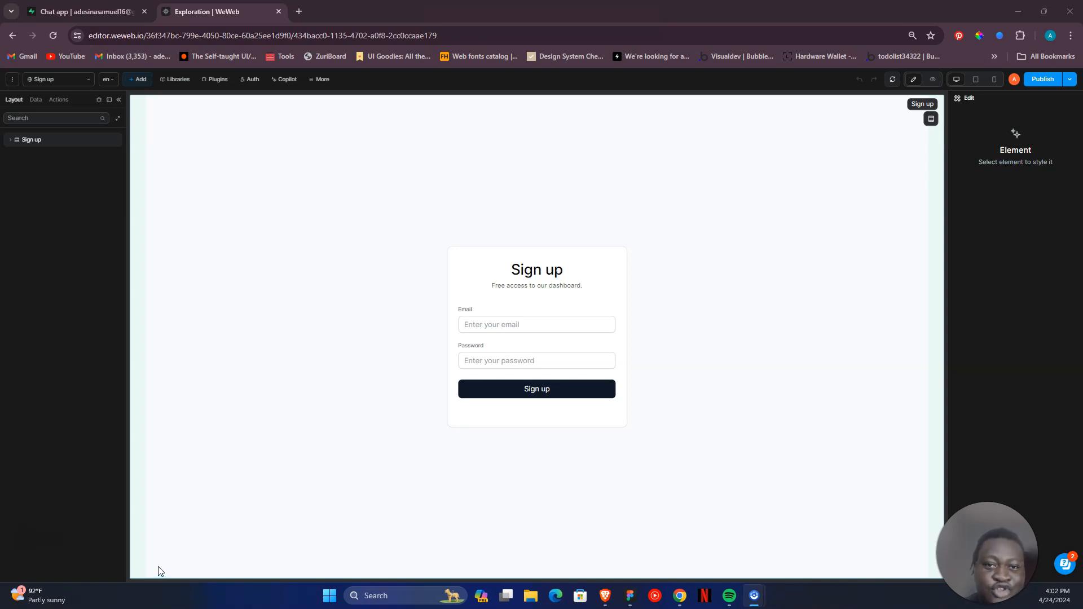
- Switch to the Supabase Chat app project and view the user_info table and the list of tables
left_click(138, 568)
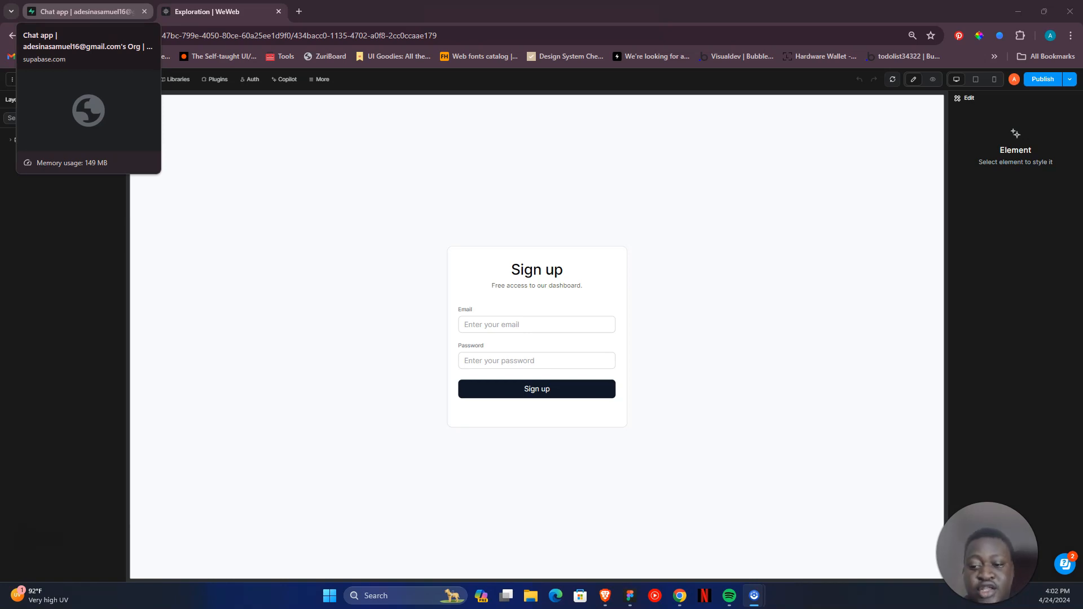
left_click(87, 11)
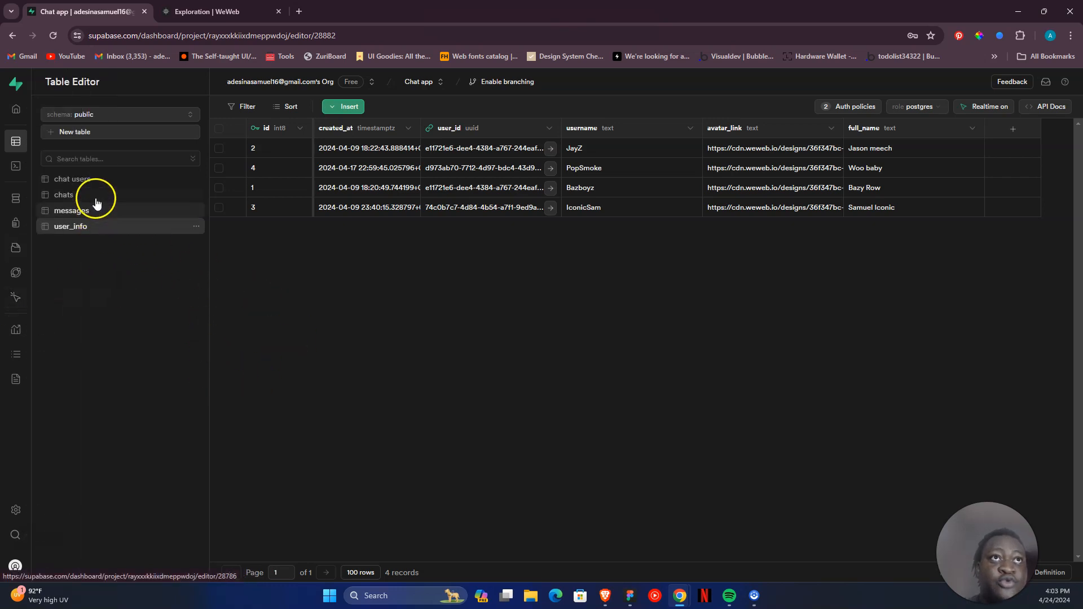
mouse_move(46, 172)
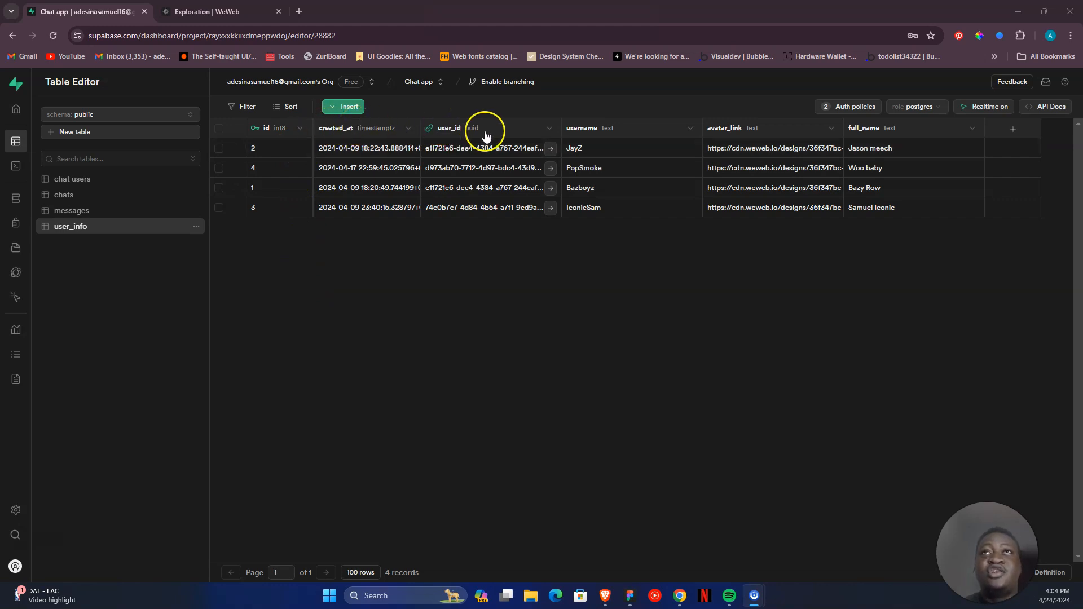
- Examine the user_id column's settings in the user_info table, including its foreign key relation, and close them without saving
left_click(553, 133)
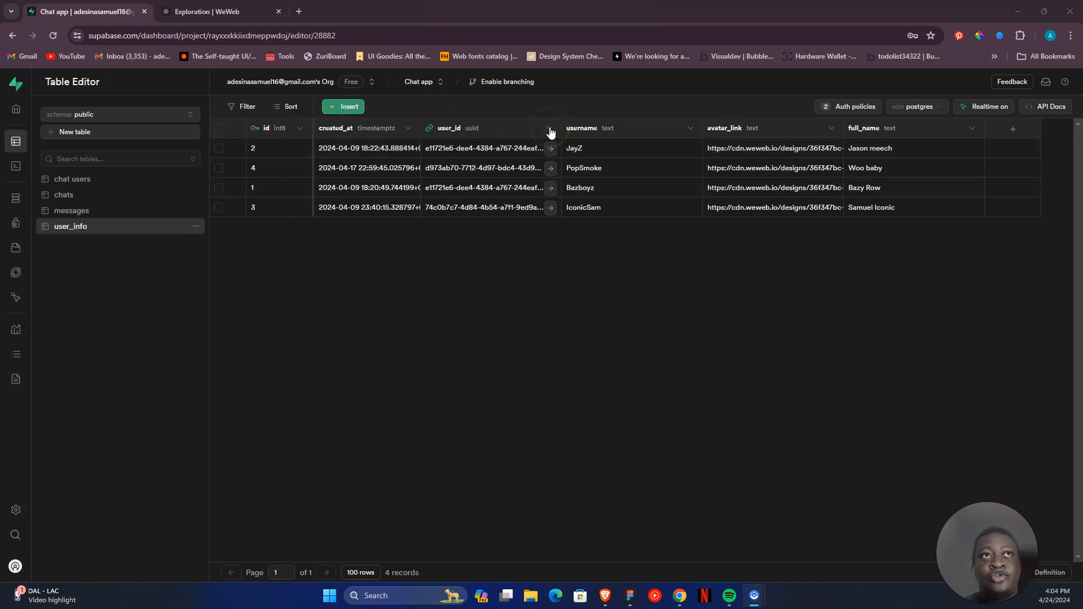
left_click(443, 150)
left_click(852, 145)
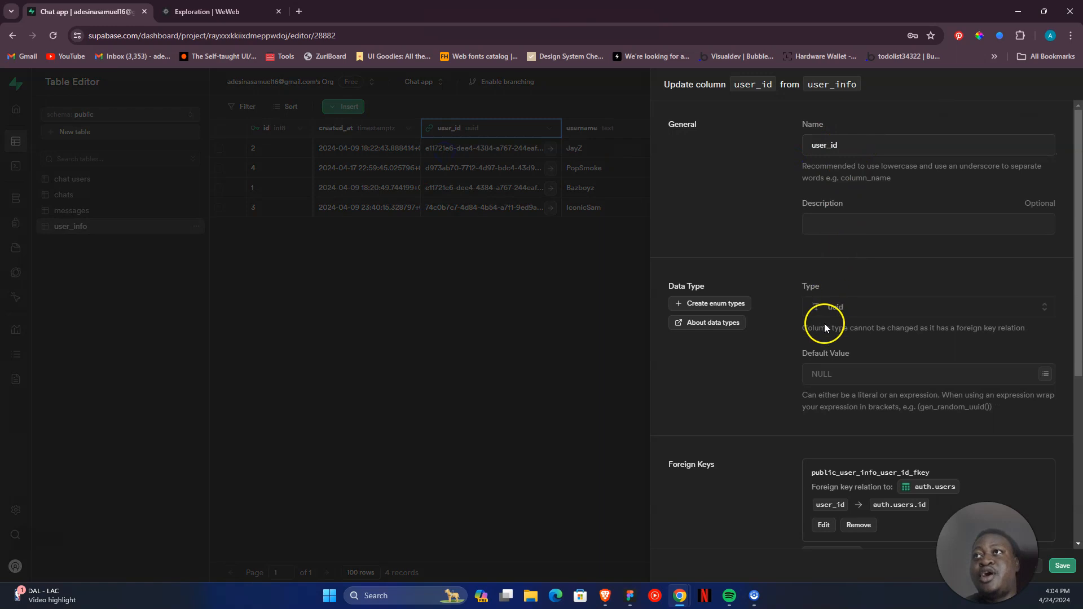
scroll(873, 350, "down", 2)
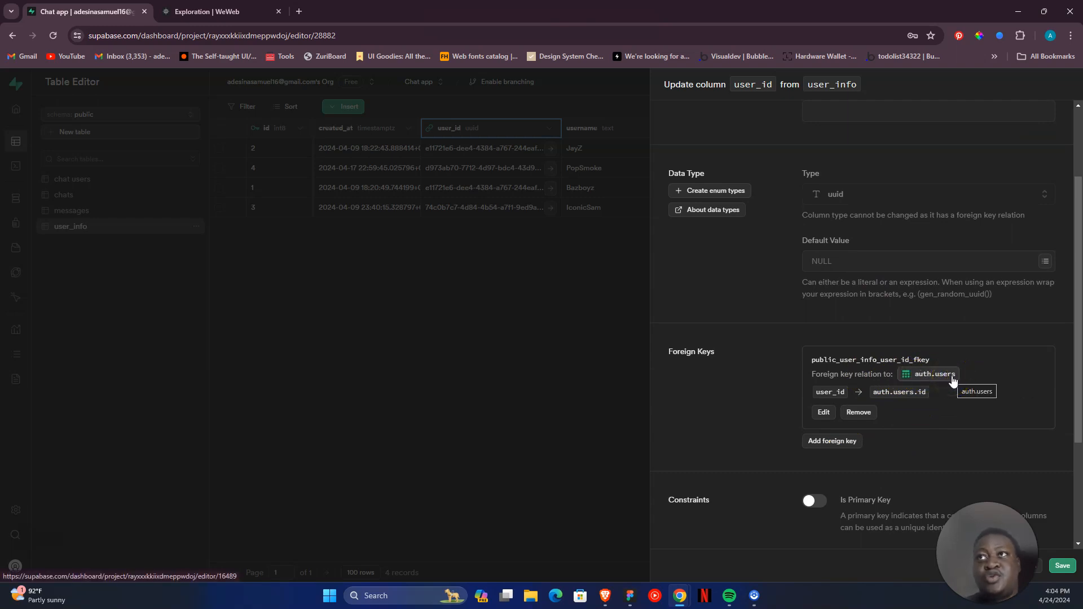
left_click(955, 387)
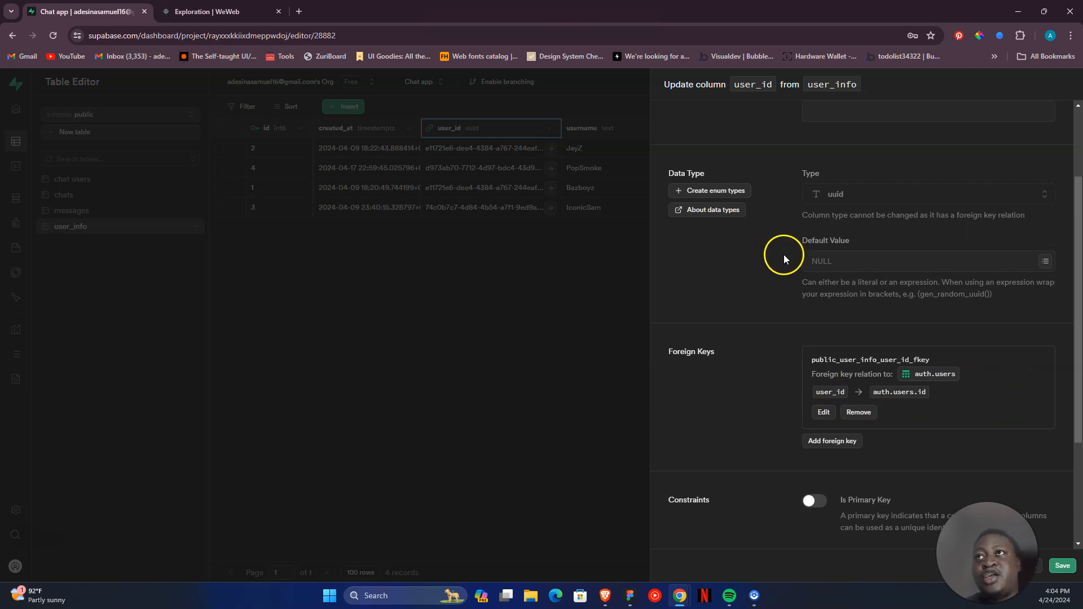
scroll(795, 225, "up", 2)
scroll(889, 375, "down", 3)
scroll(908, 418, "down", 3)
left_click(620, 432)
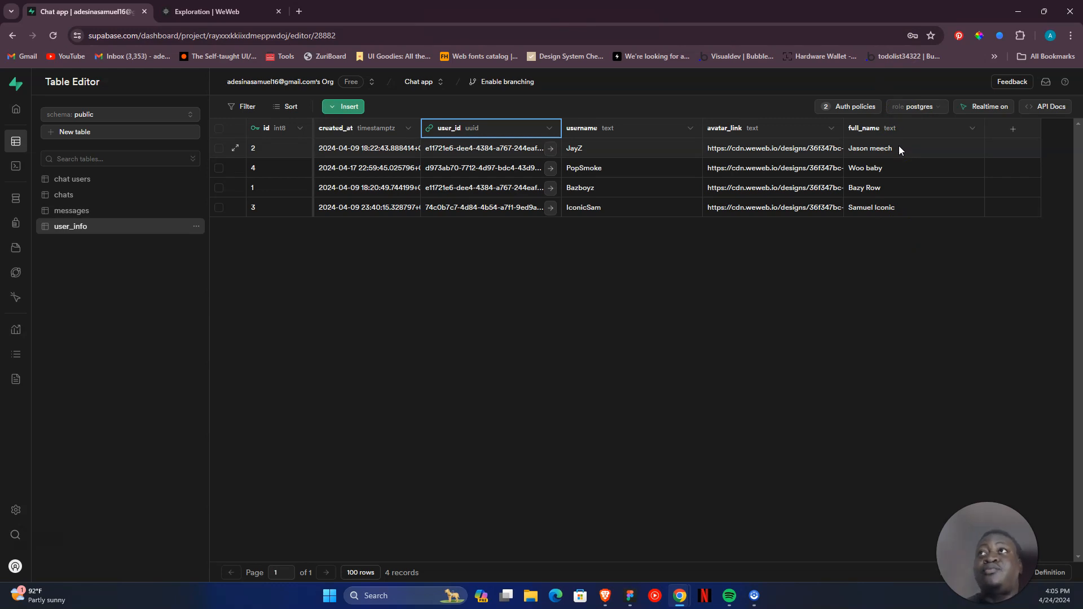
left_click(520, 233)
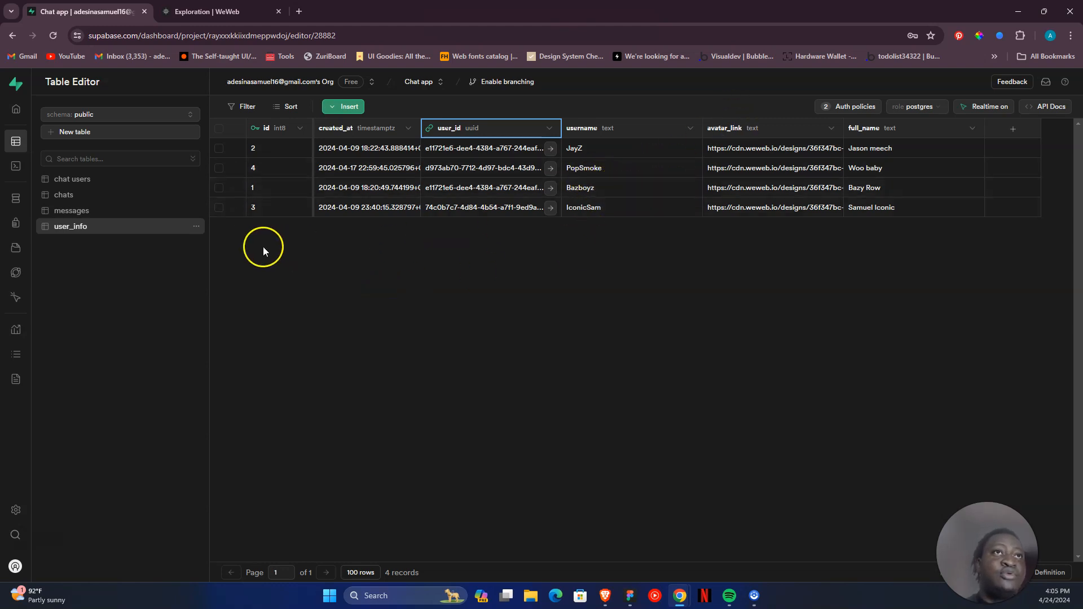
- Look through the chats table's columns and open the messages table
left_click(125, 212)
left_click(130, 195)
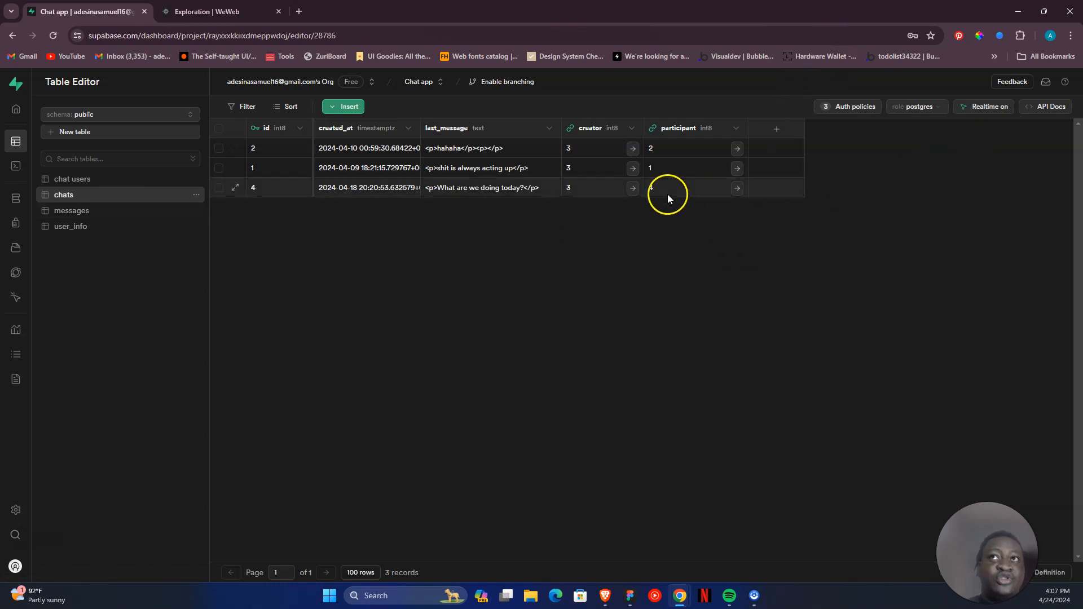
left_click(133, 225)
left_click(134, 213)
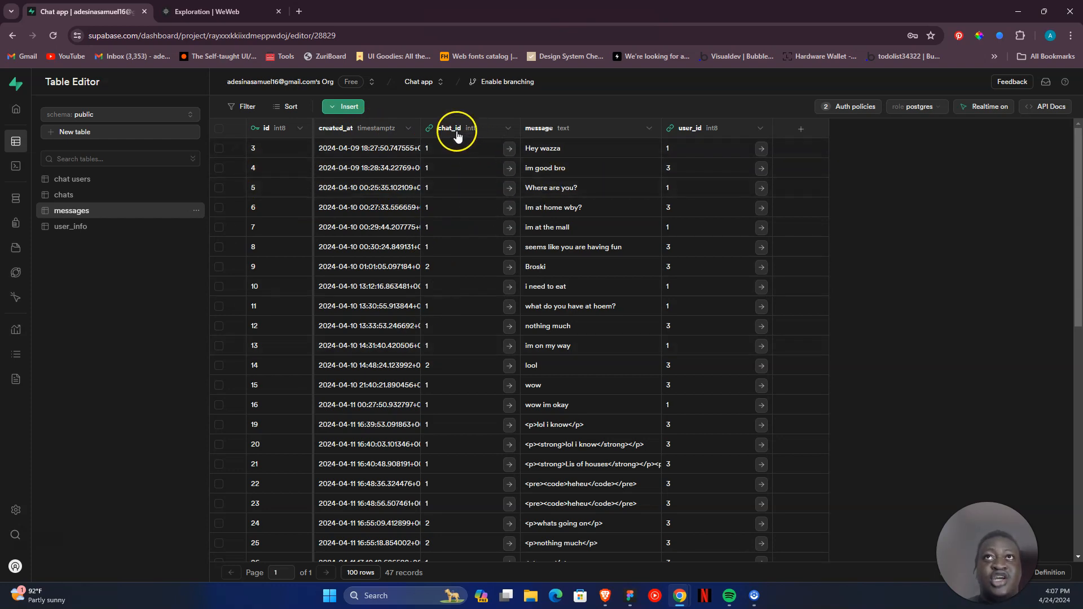
- Examine the foreign key settings of the chat_id column in the messages table and close them without saving
left_click(502, 132)
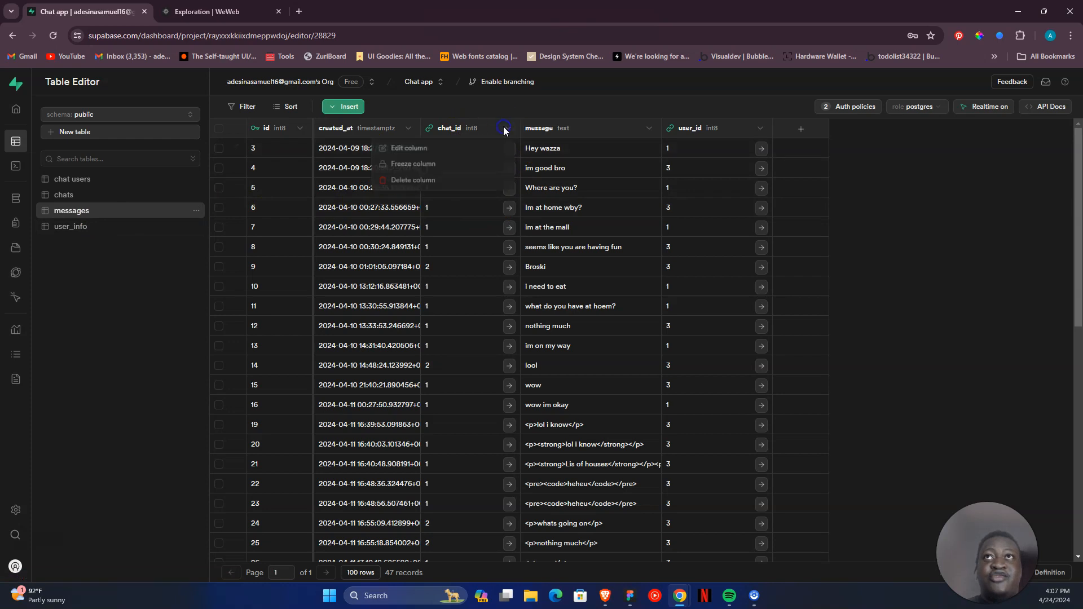
left_click(398, 149)
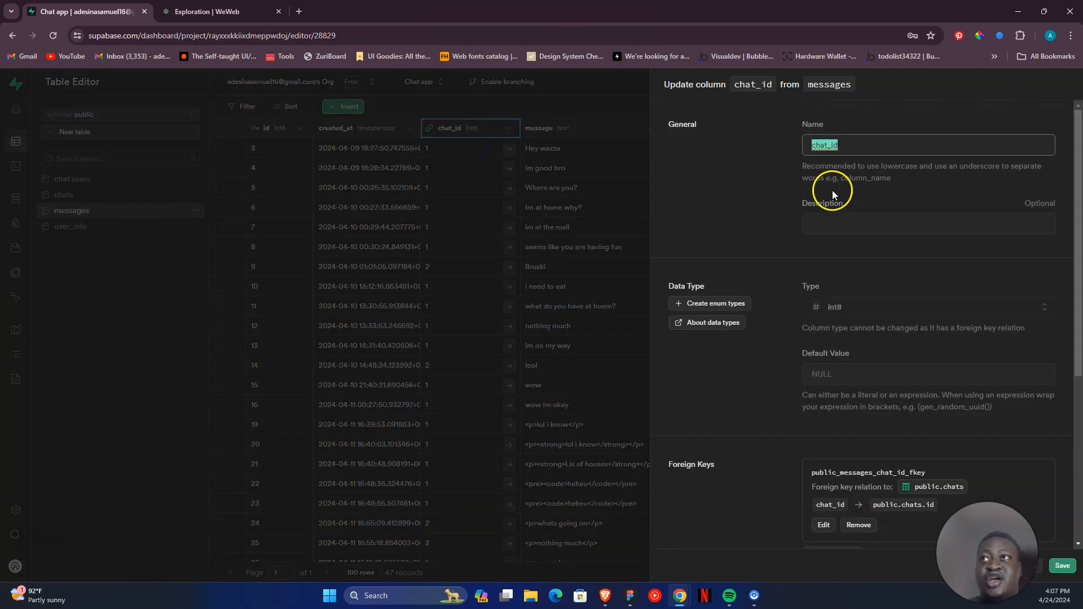
scroll(851, 207, "down", 2)
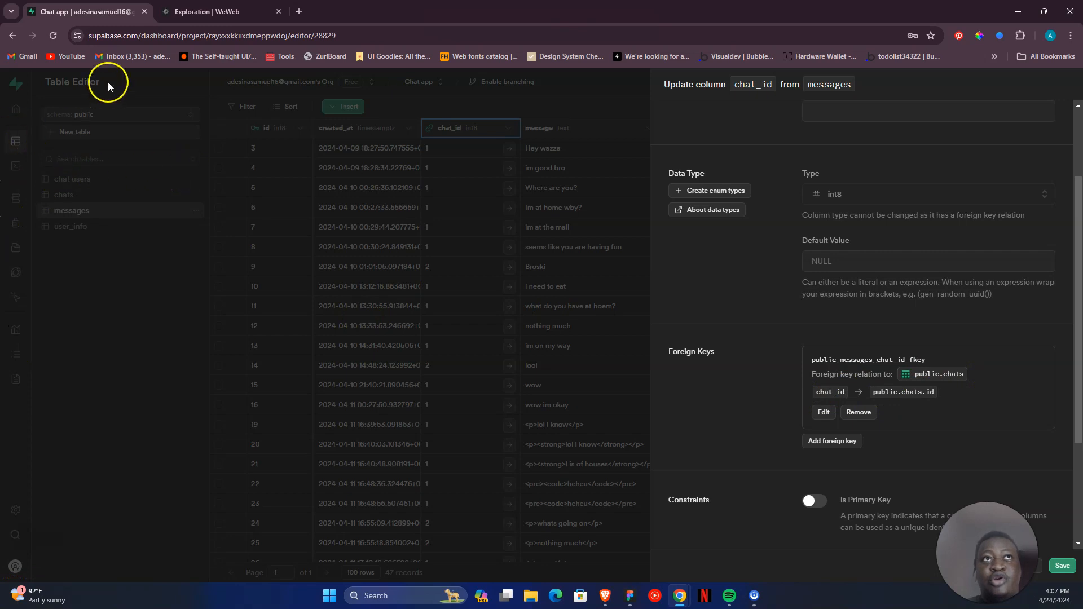
left_click(376, 283)
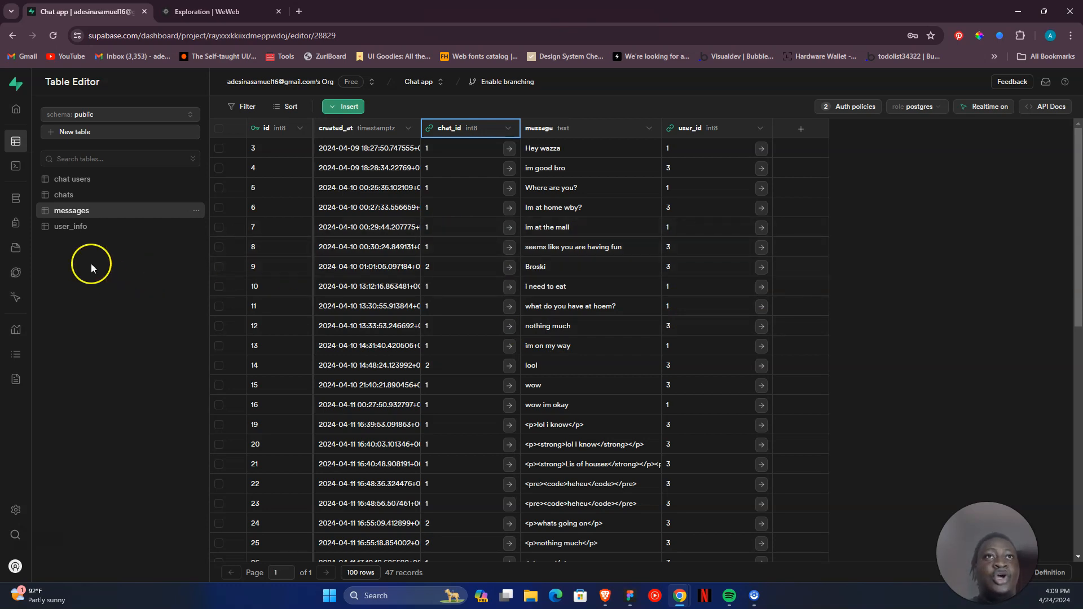
- Review how the user_info, chats and messages tables relate by viewing each one again
left_click(109, 230)
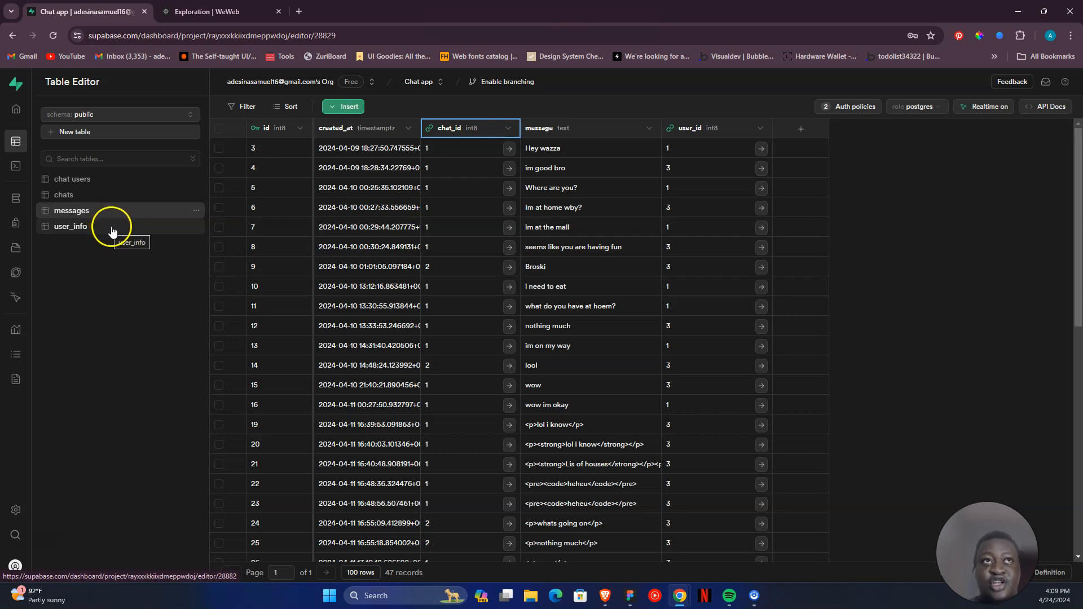
left_click(144, 228)
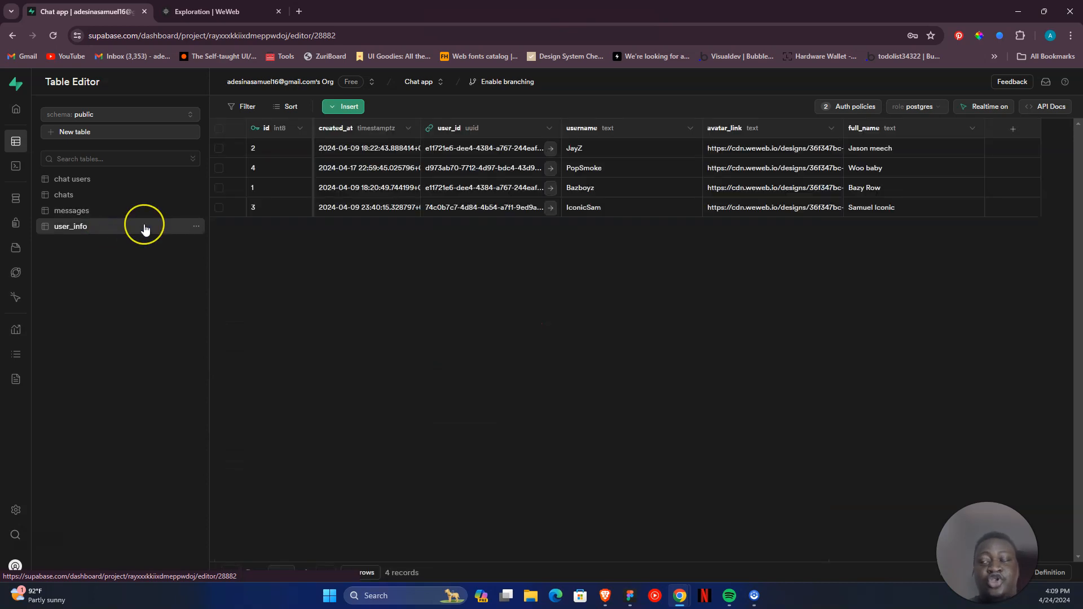
left_click(146, 195)
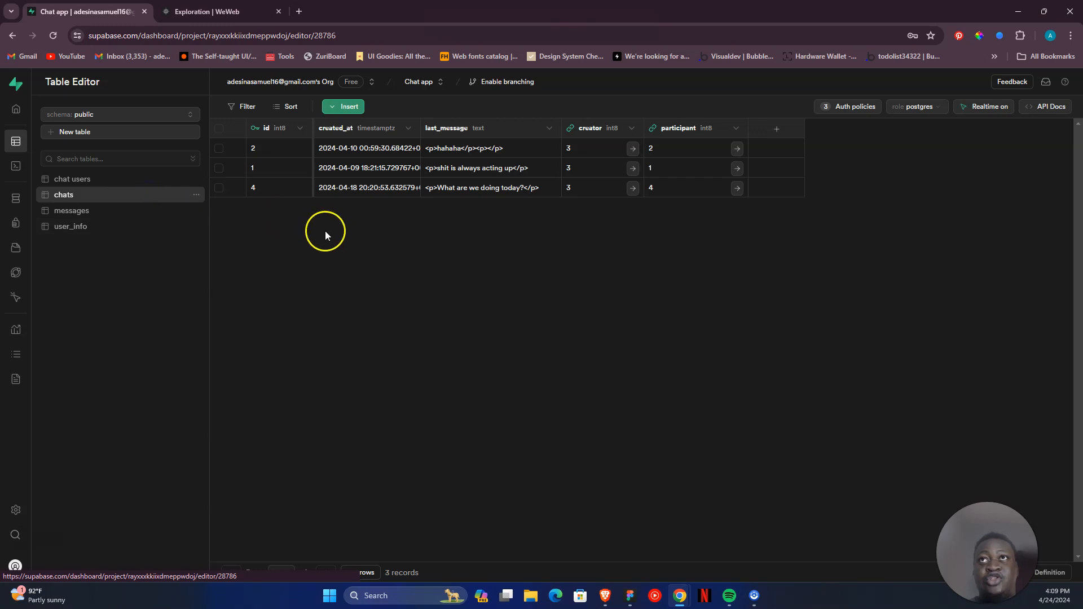
left_click(110, 214)
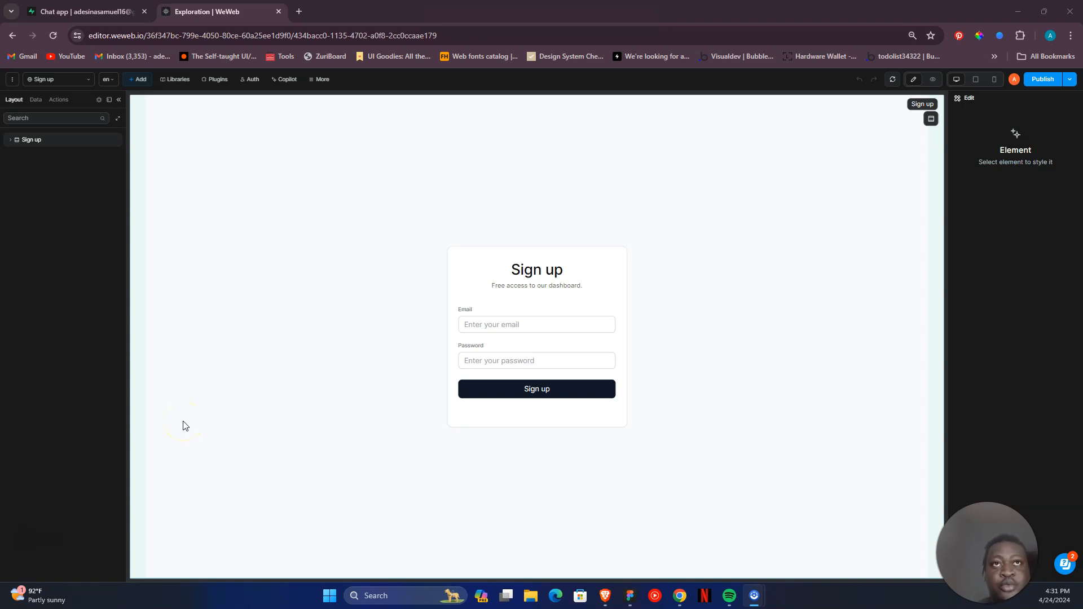
- Open the profile setup page in the WeWeb editor and look over its profile form fields
left_click(85, 80)
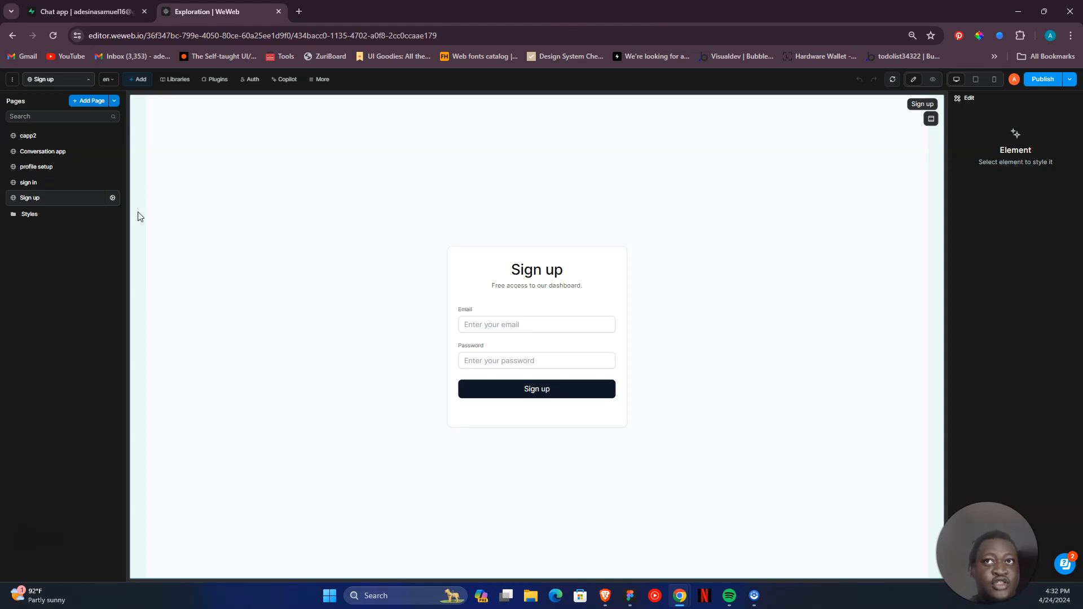
left_click(72, 167)
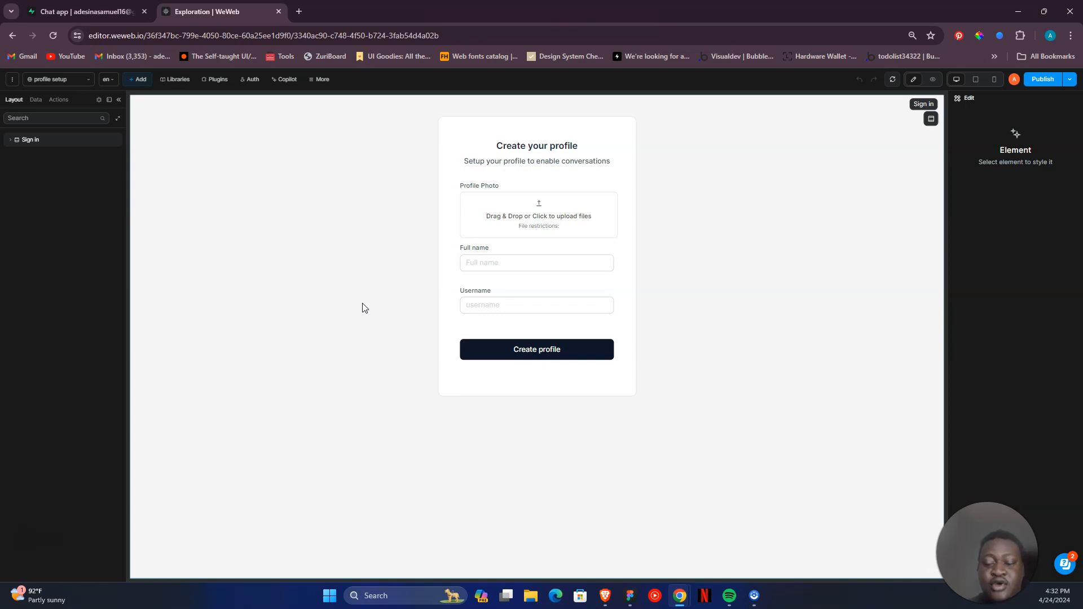
left_click(502, 275)
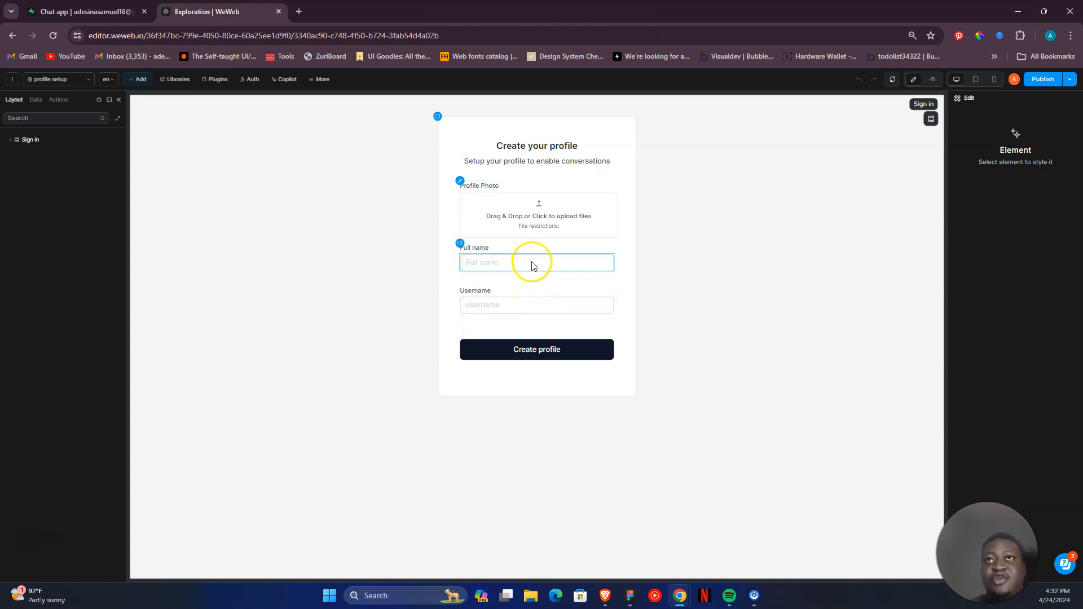
- Check the user_info table's columns in Supabase and return to the WeWeb profile setup page
left_click(87, 11)
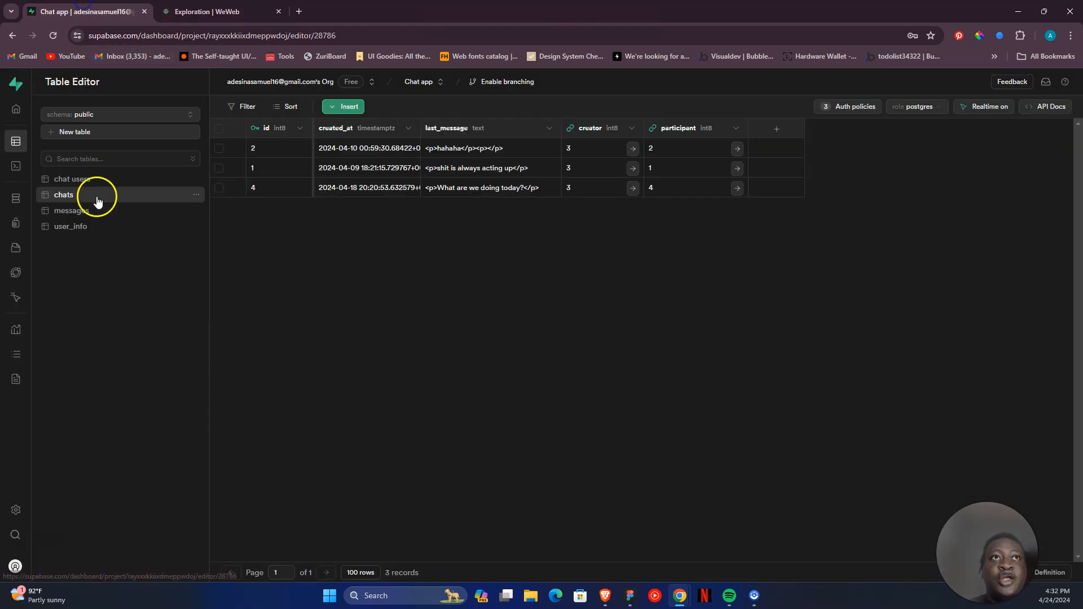
left_click(101, 228)
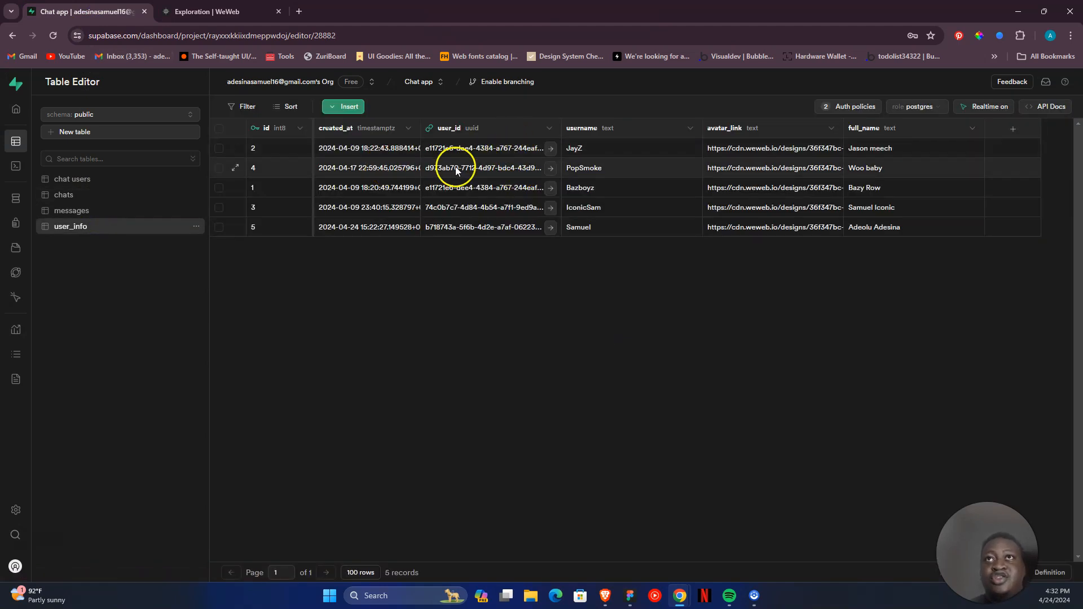
left_click(206, 12)
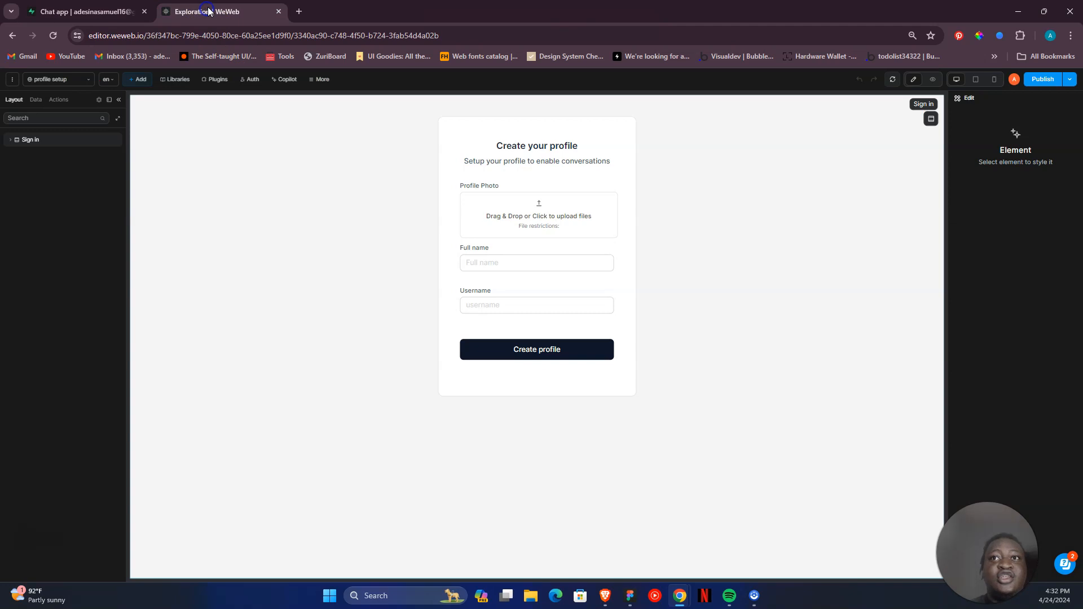
- Inspect the Form Container's create profile on-submit workflow, display the global workflows list and close the workflow editor
left_click(582, 276)
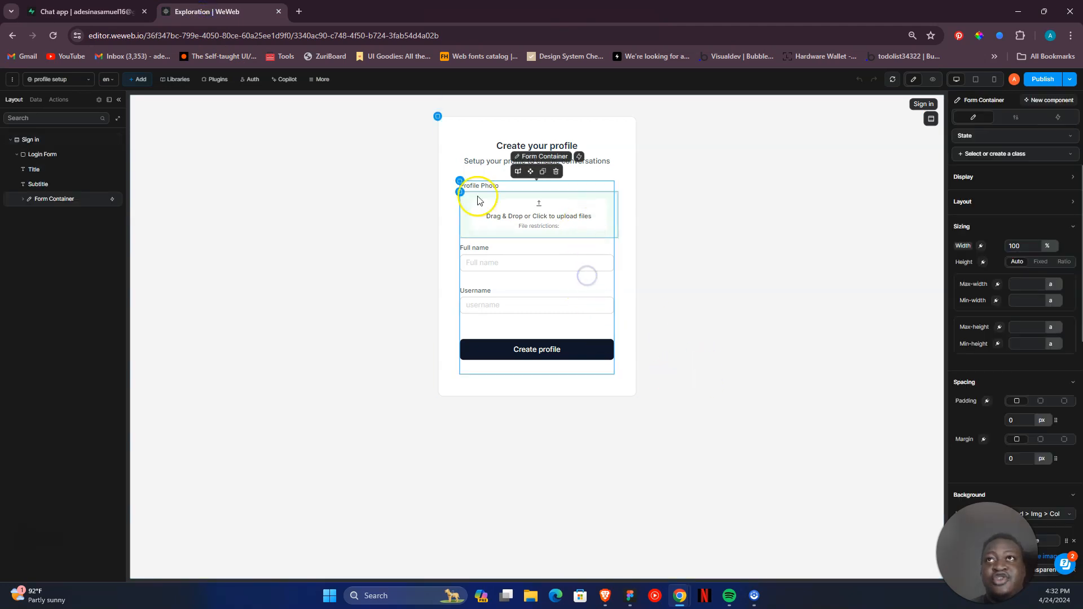
left_click(1058, 117)
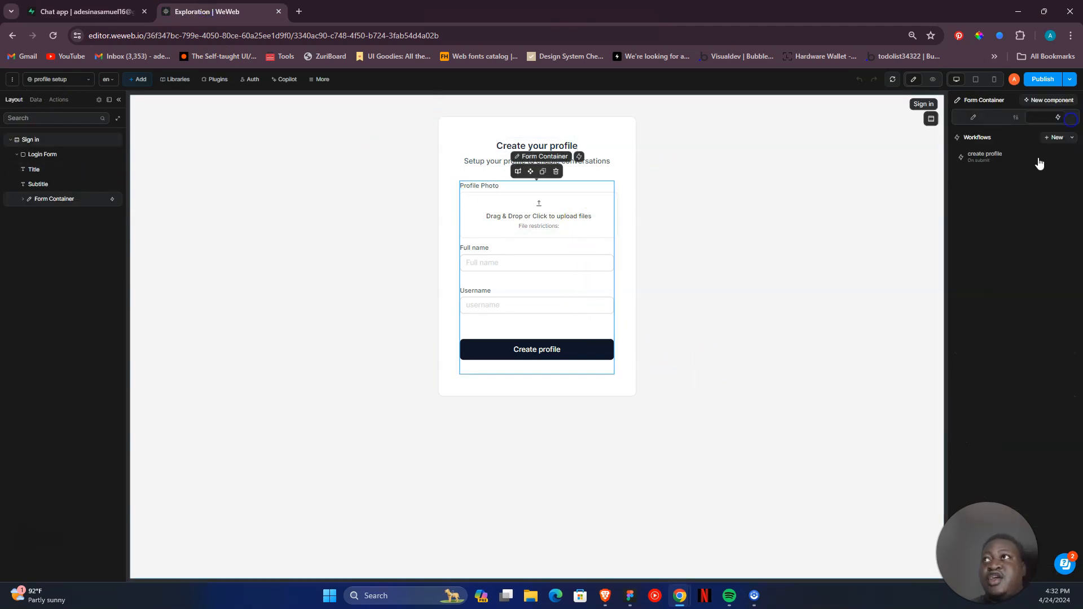
left_click(1019, 165)
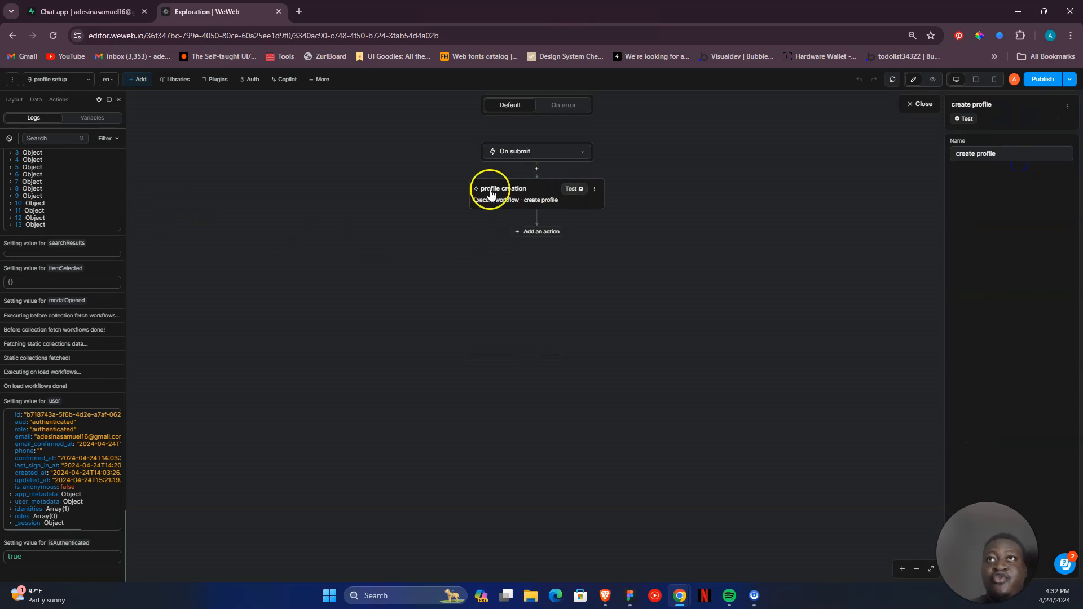
left_click(58, 100)
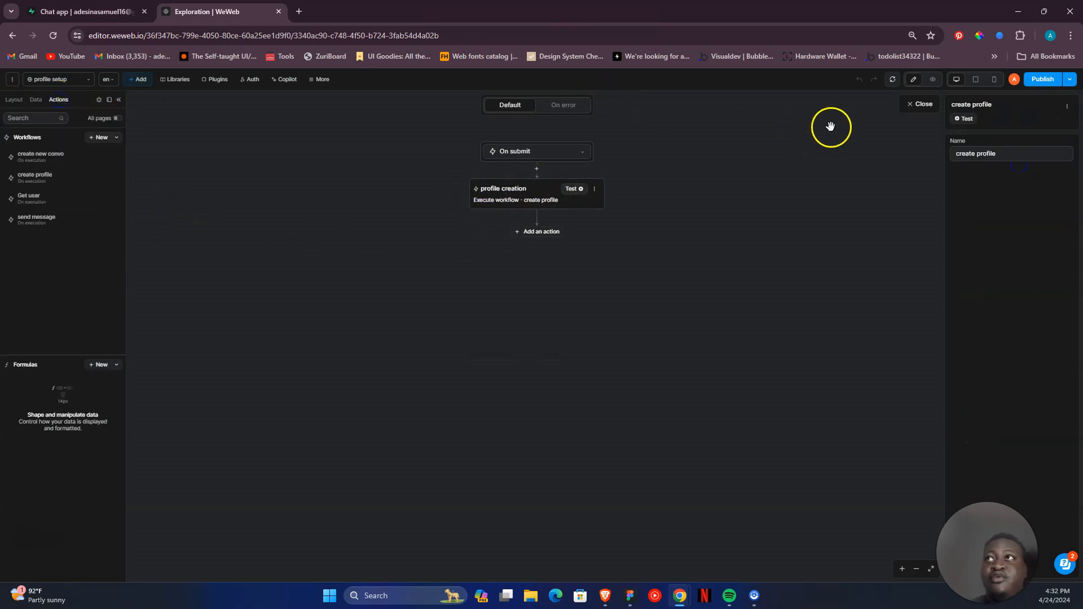
left_click(920, 104)
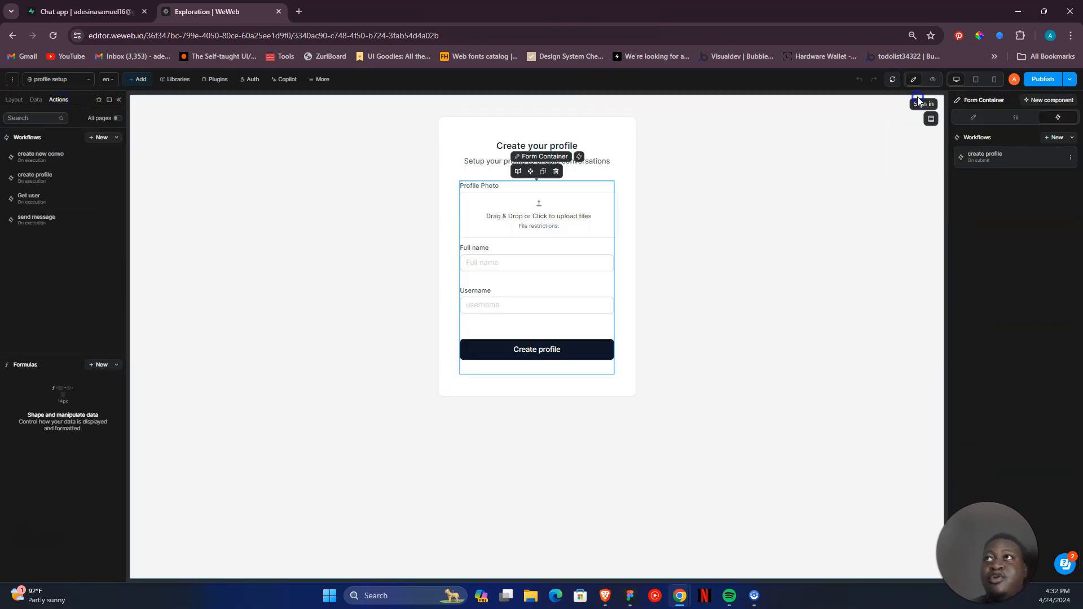
- Open the global create profile workflow and examine the user_id formula in its add profile insert action
left_click(58, 187)
left_click(496, 191)
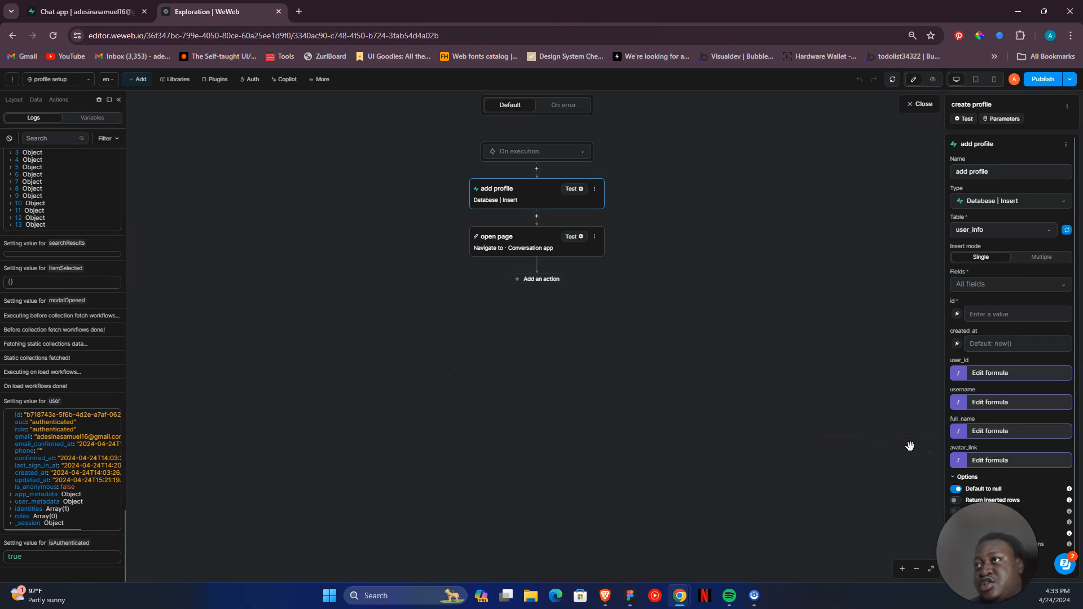
left_click(952, 376)
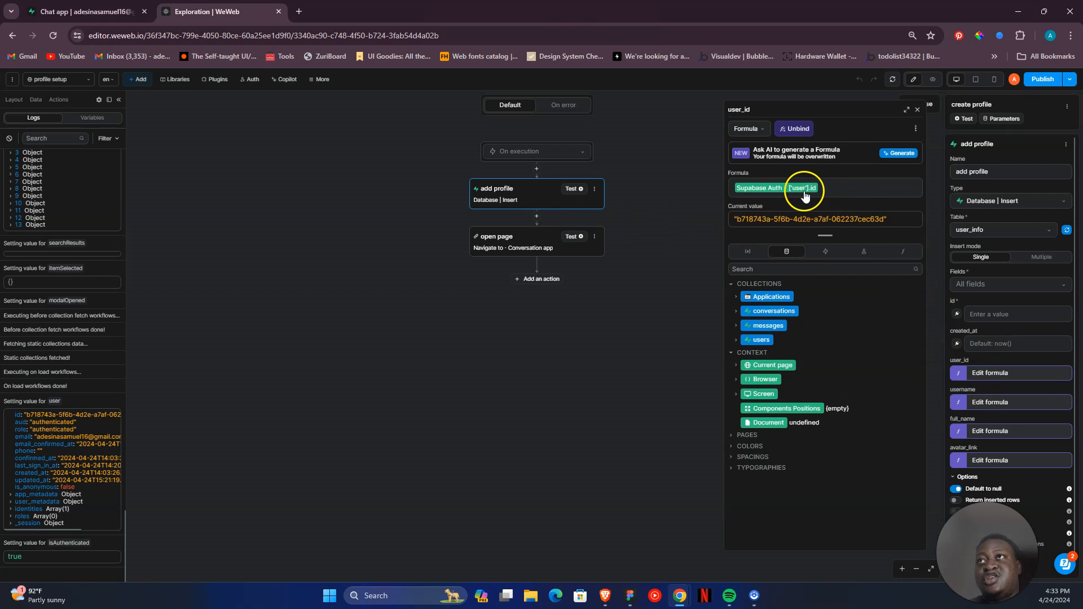
left_click(864, 251)
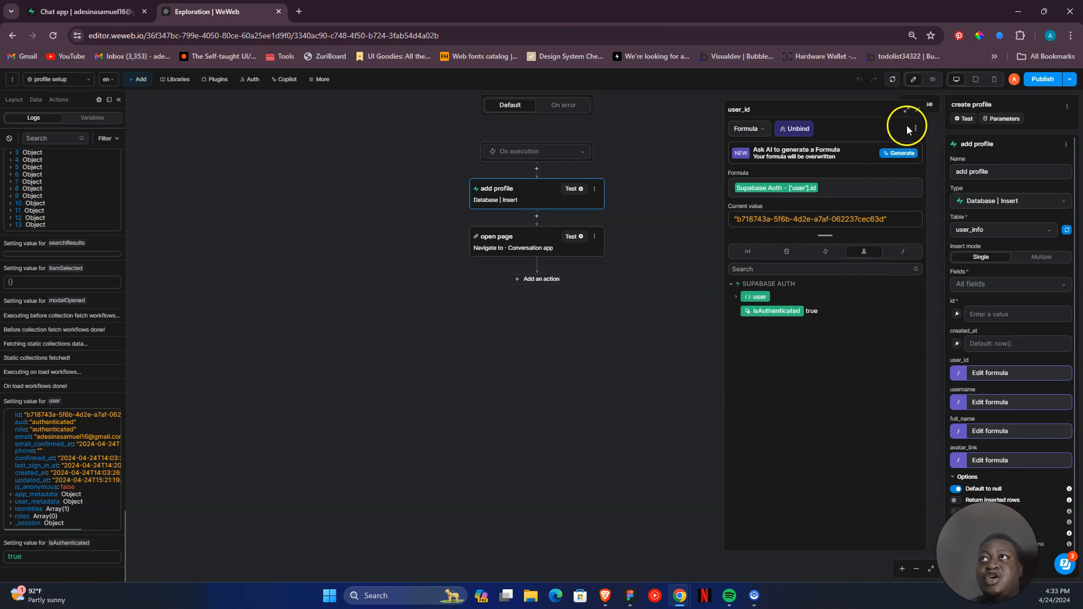
left_click(918, 109)
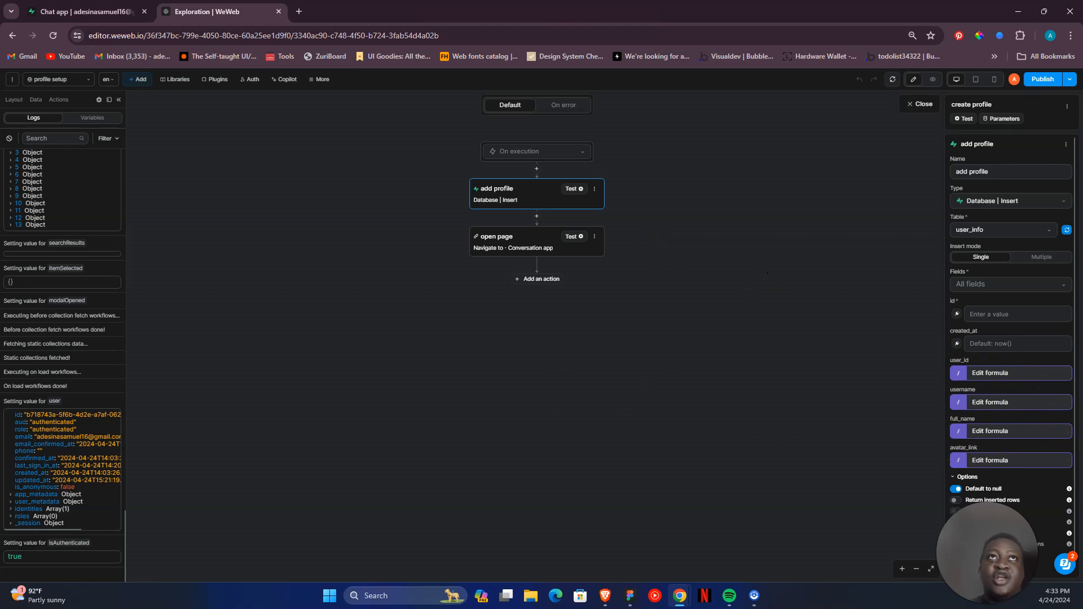
- Check the user_info table in Supabase, then return to WeWeb and view the debug variables down to the Supabase Auth user
left_click(40, 13)
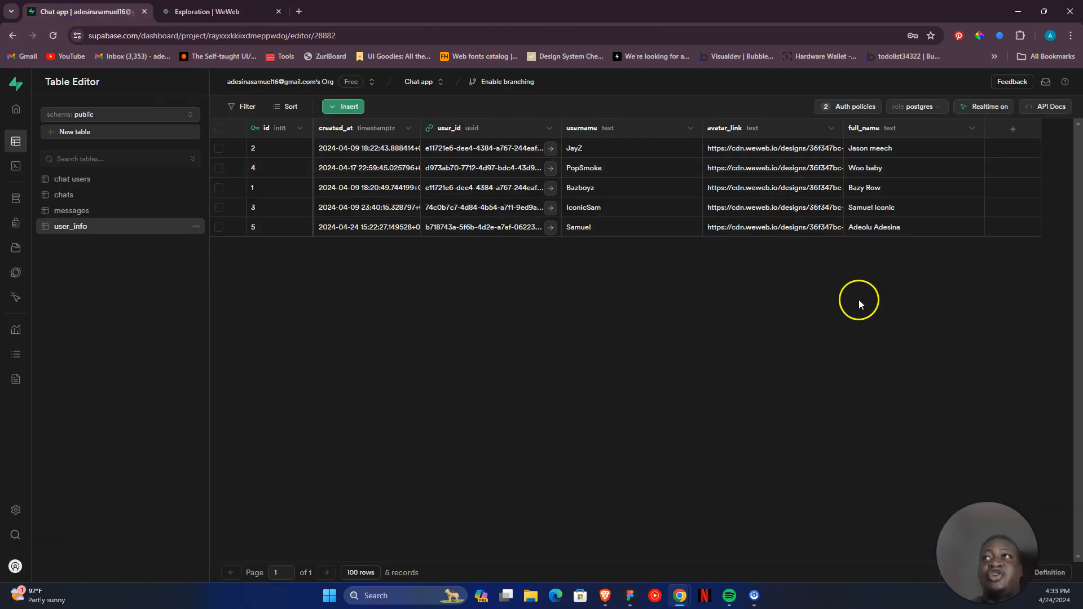
left_click(209, 11)
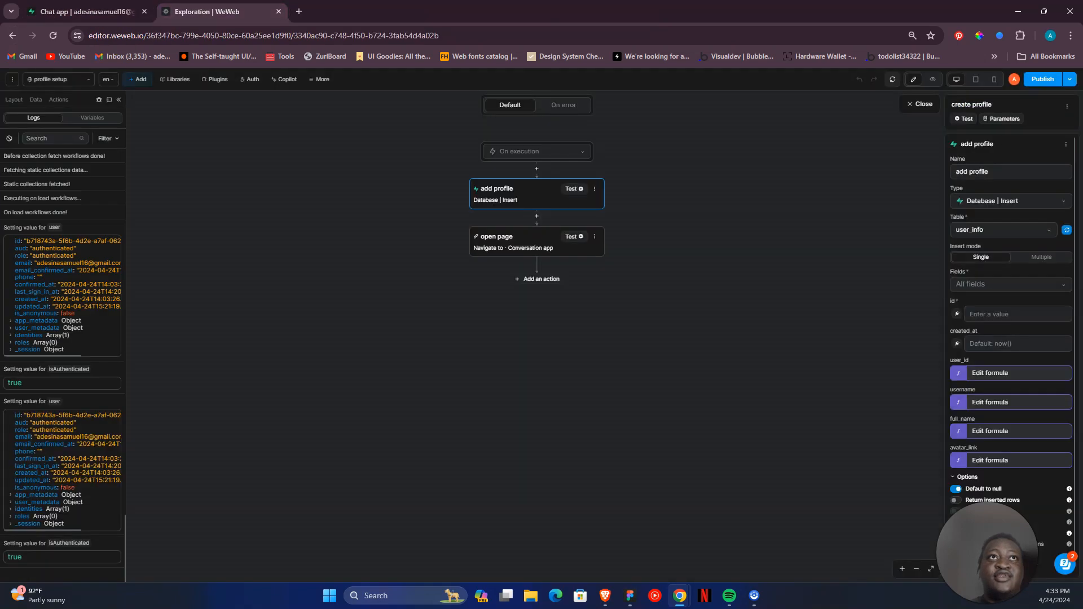
left_click(82, 120)
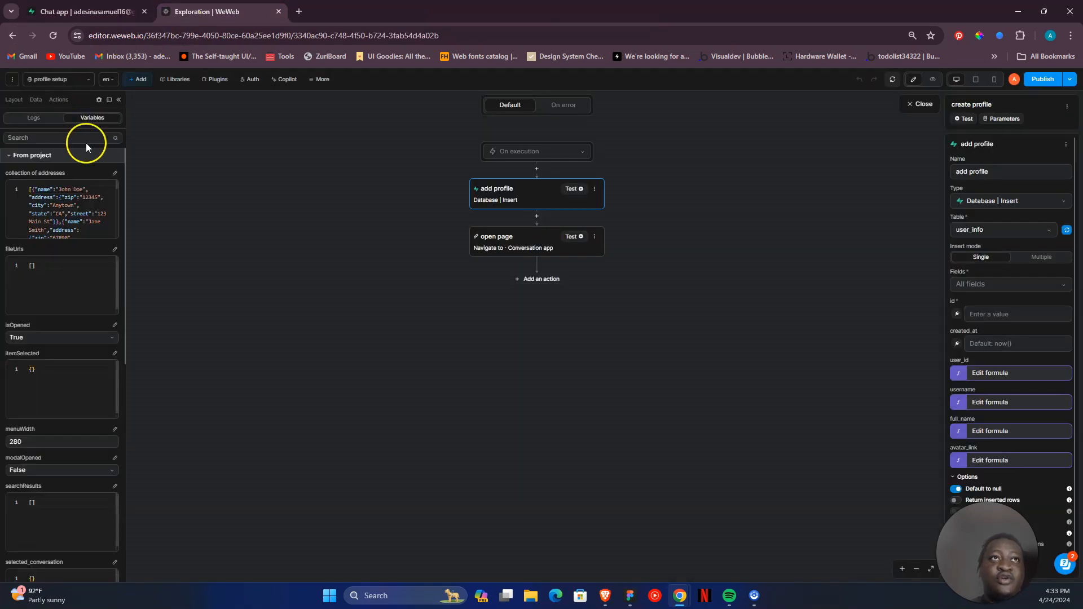
scroll(53, 361, "down", 5)
scroll(65, 395, "down", 2)
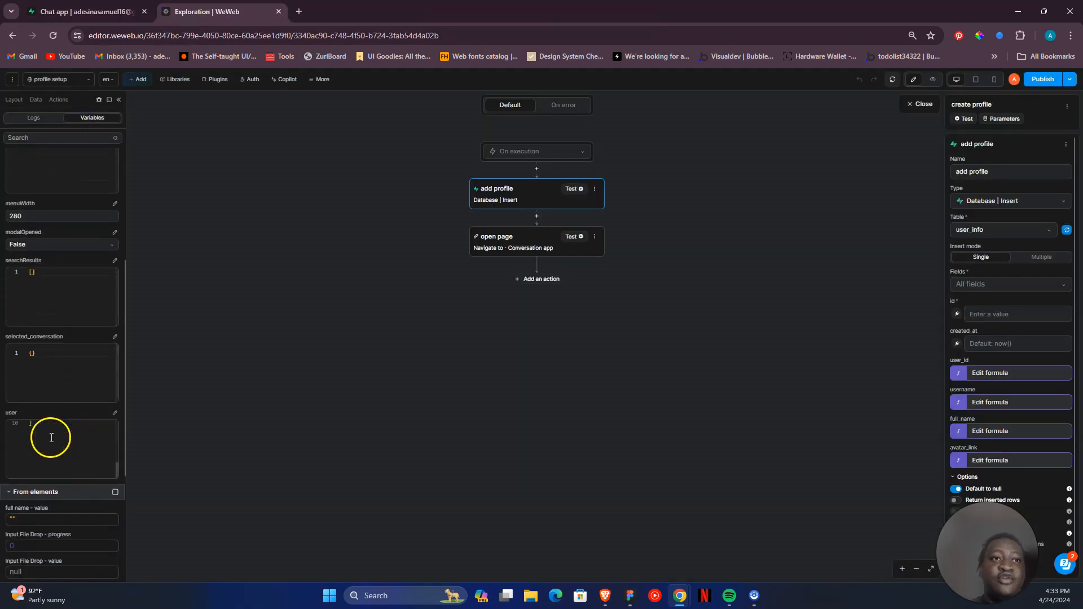
scroll(104, 558, "down", 2)
scroll(104, 560, "down", 3)
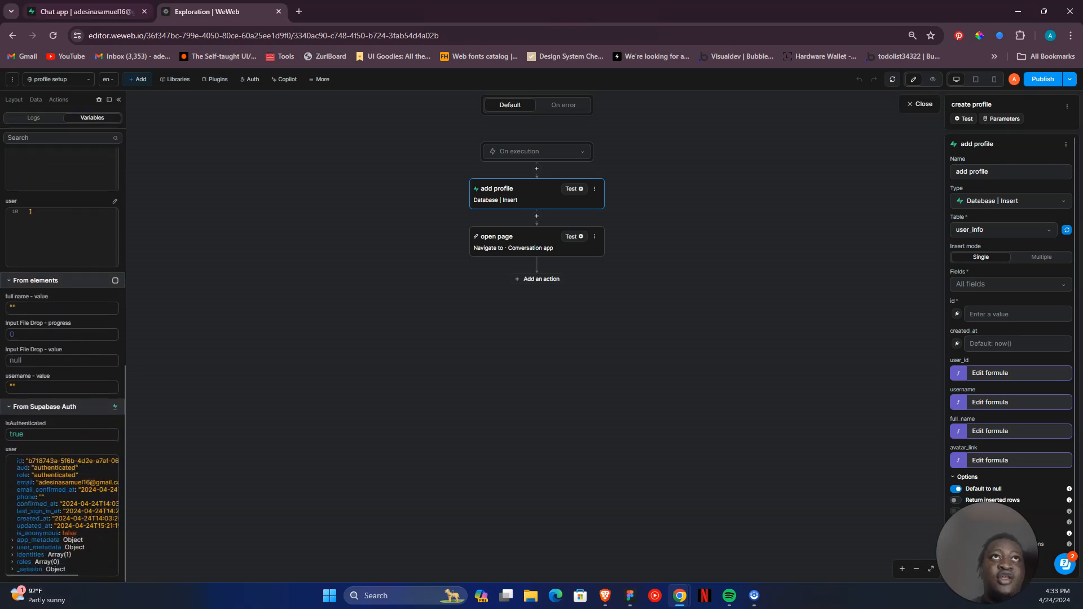
- Compare the user_info rows in Supabase with the Supabase Auth user variable in WeWeb and look back over the project variables
left_click(85, 11)
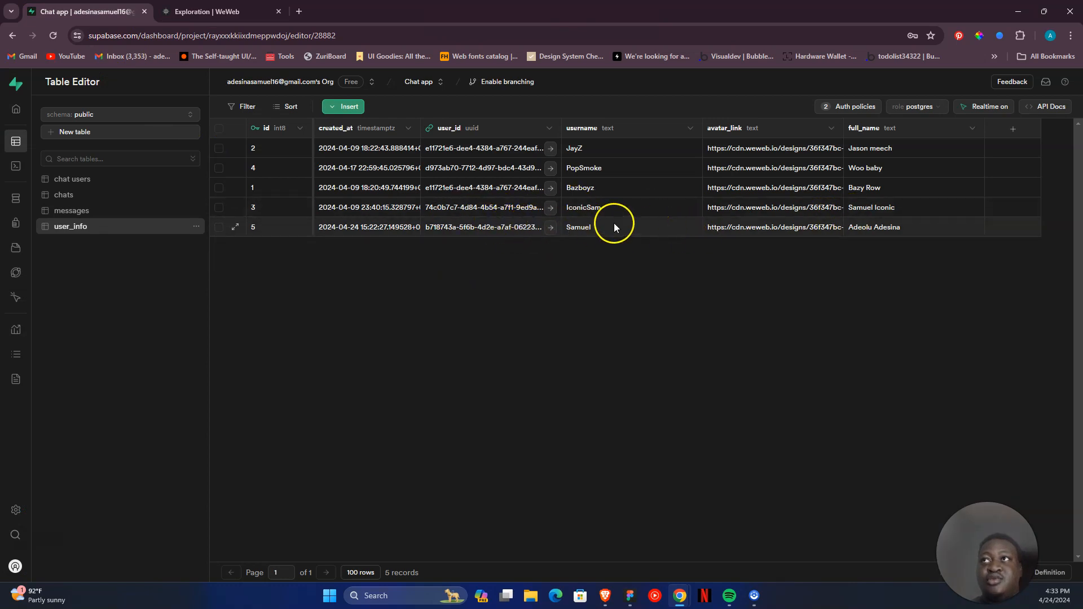
key("ctrl+Tab")
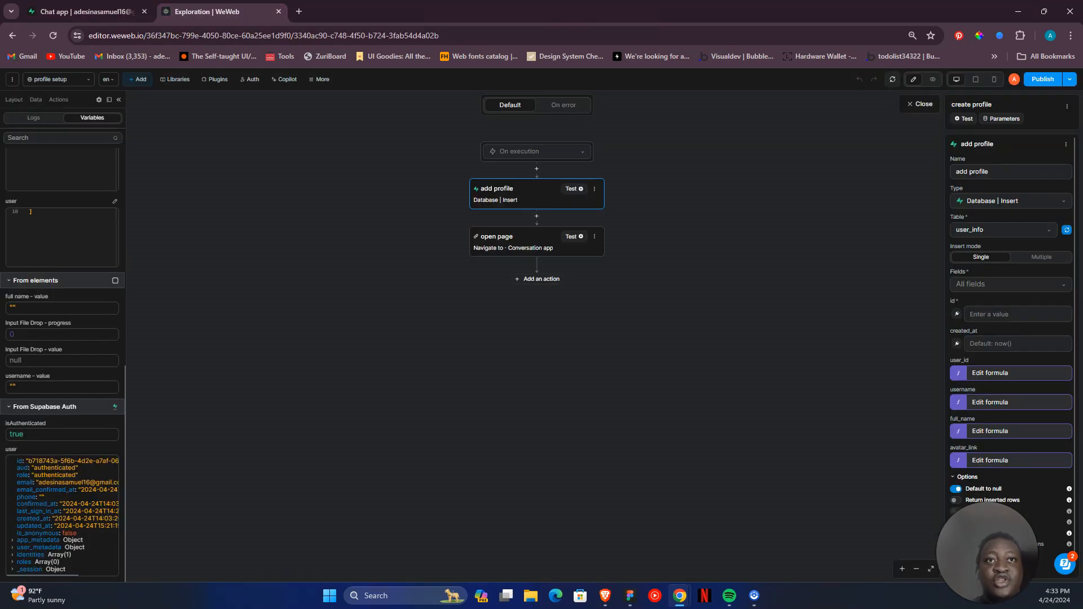
left_click(140, 9)
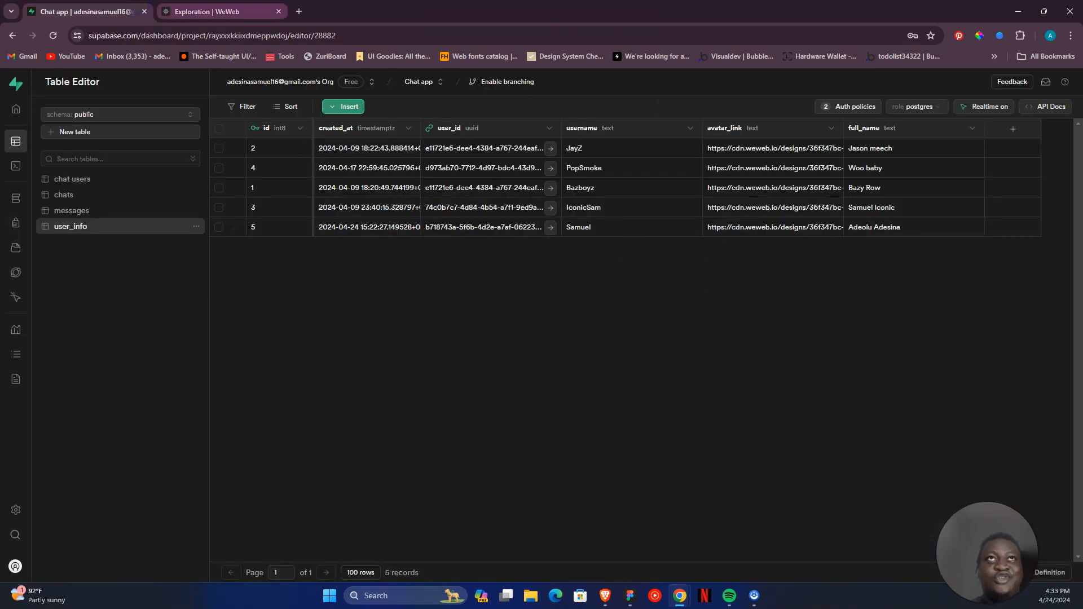
left_click(207, 11)
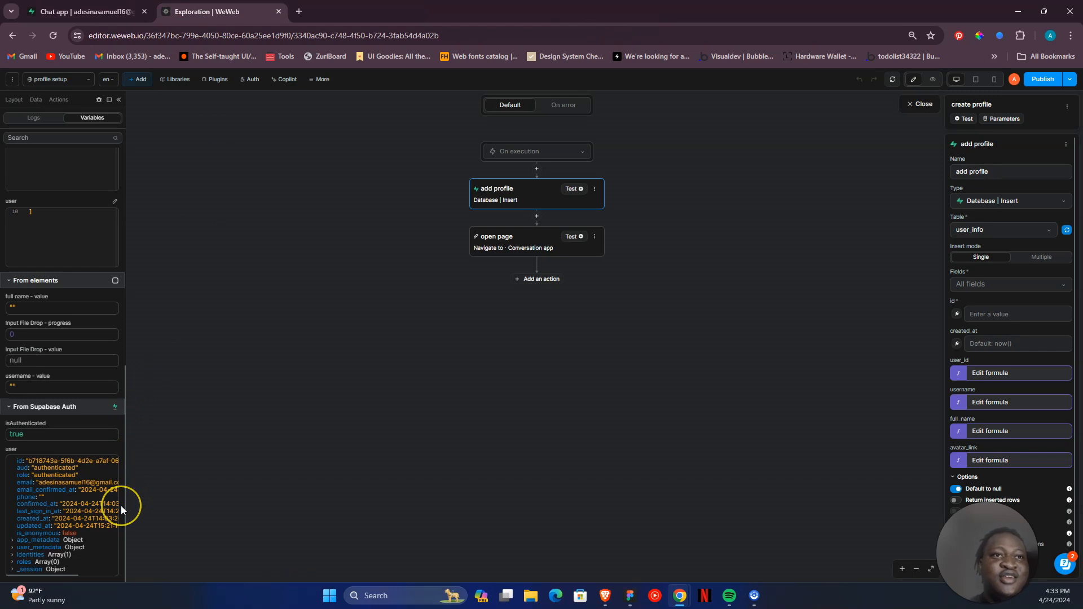
scroll(121, 505, "up", 3)
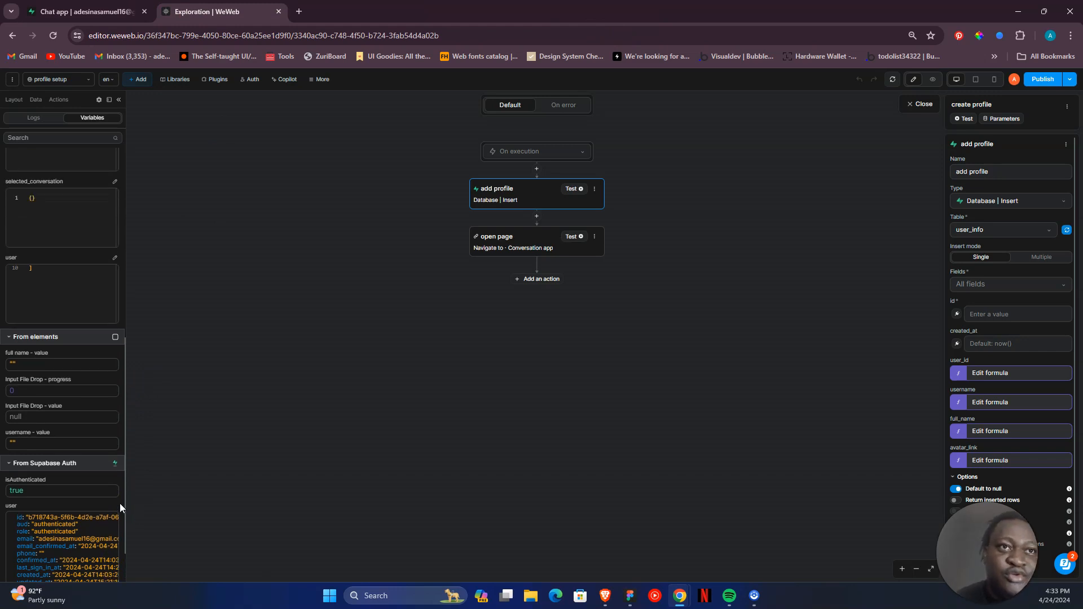
scroll(121, 504, "up", 5)
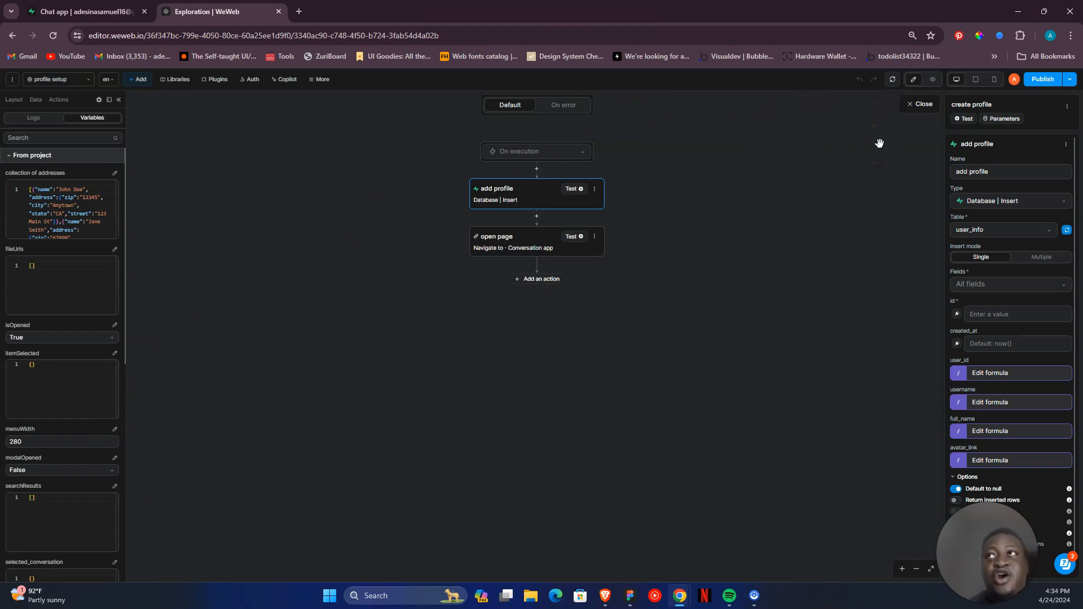
- Close the create profile workflow, open the Conversation app page and switch it to preview mode
left_click(920, 105)
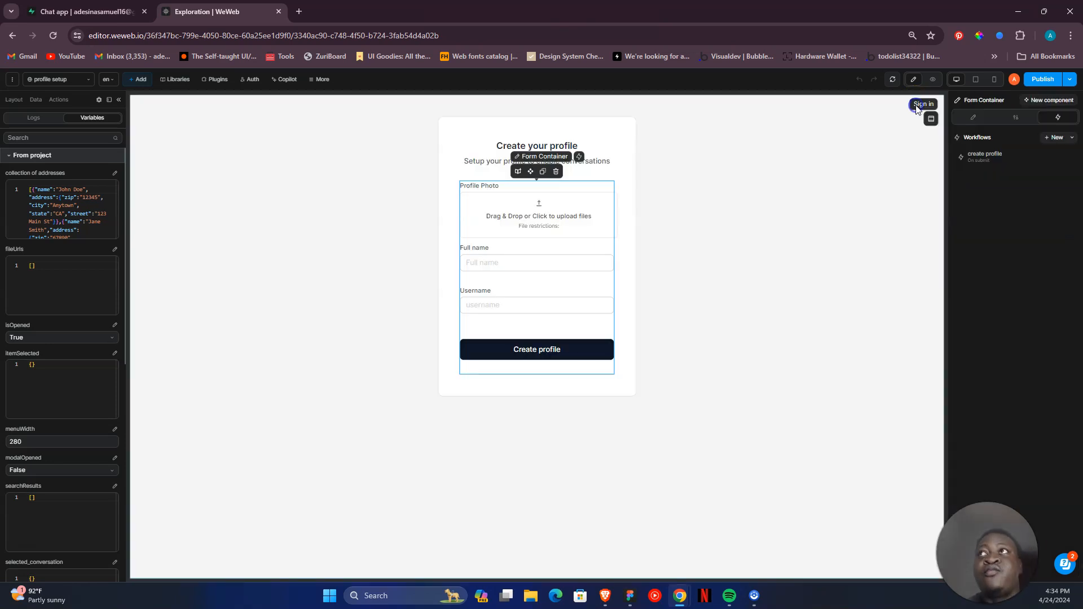
left_click(29, 110)
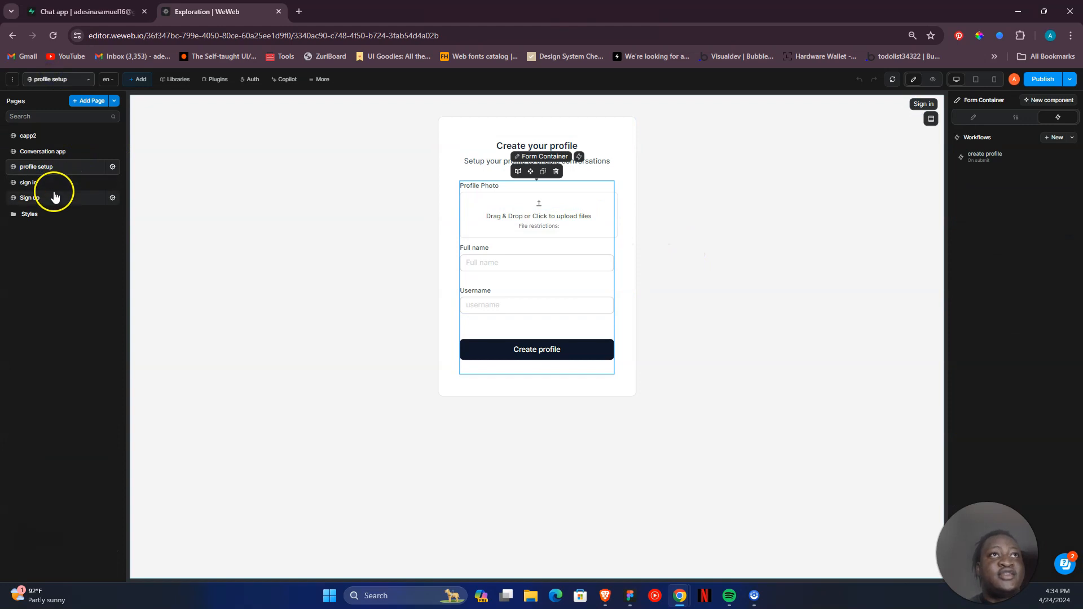
left_click(54, 153)
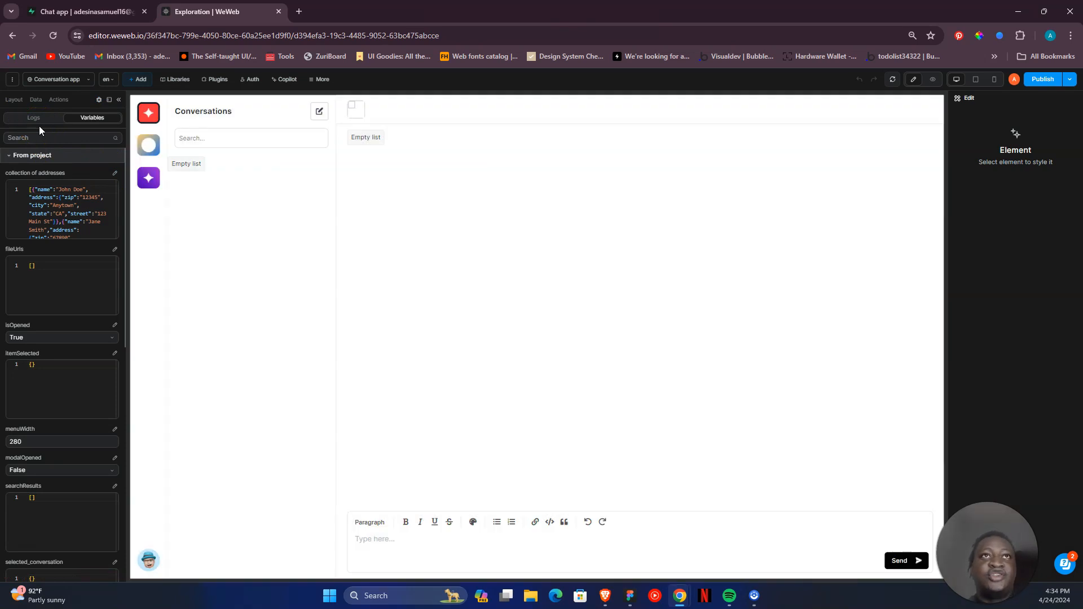
left_click(932, 79)
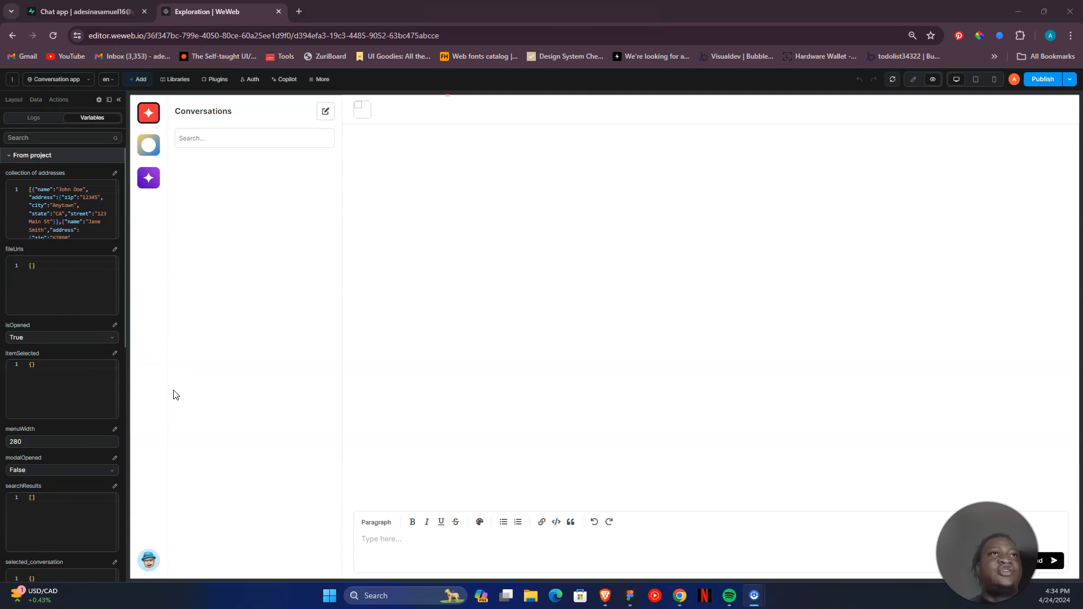
- View the Conversation app page's logs and display its data collections and variables
left_click(52, 117)
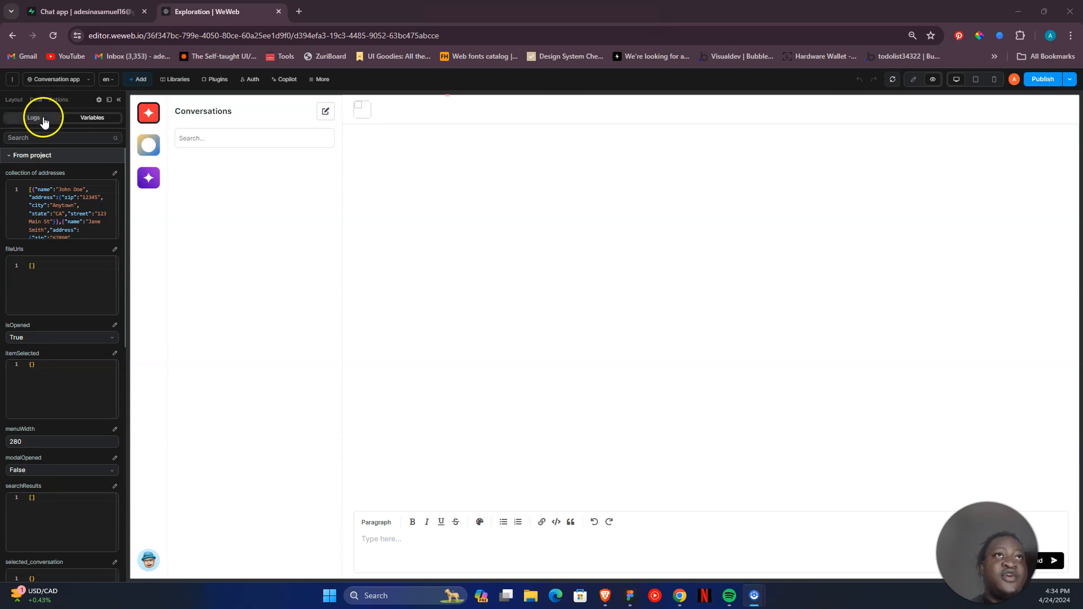
left_click(13, 102)
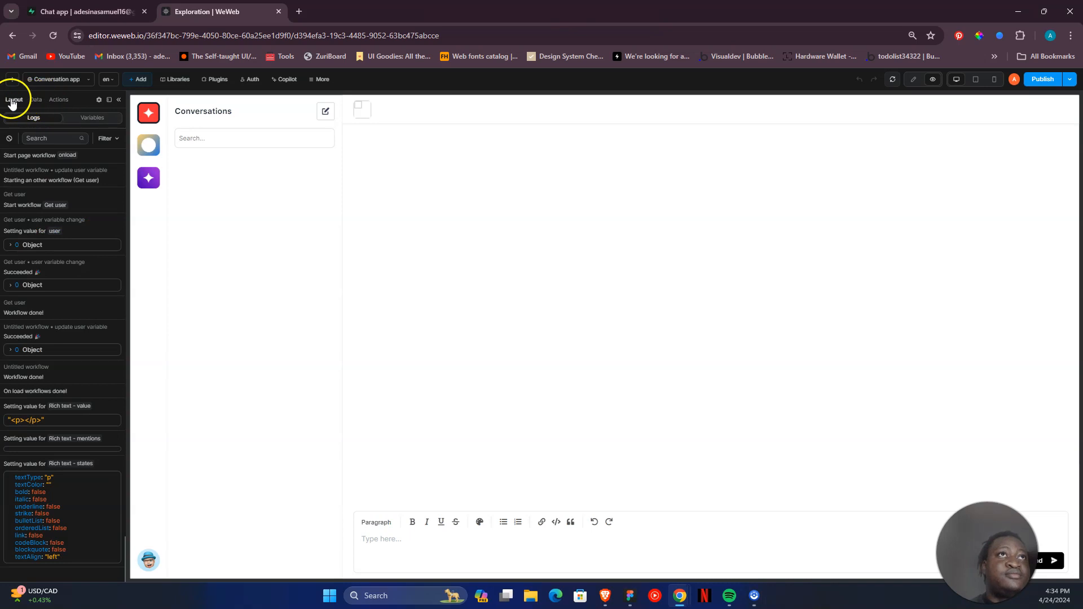
left_click(69, 102)
left_click(36, 100)
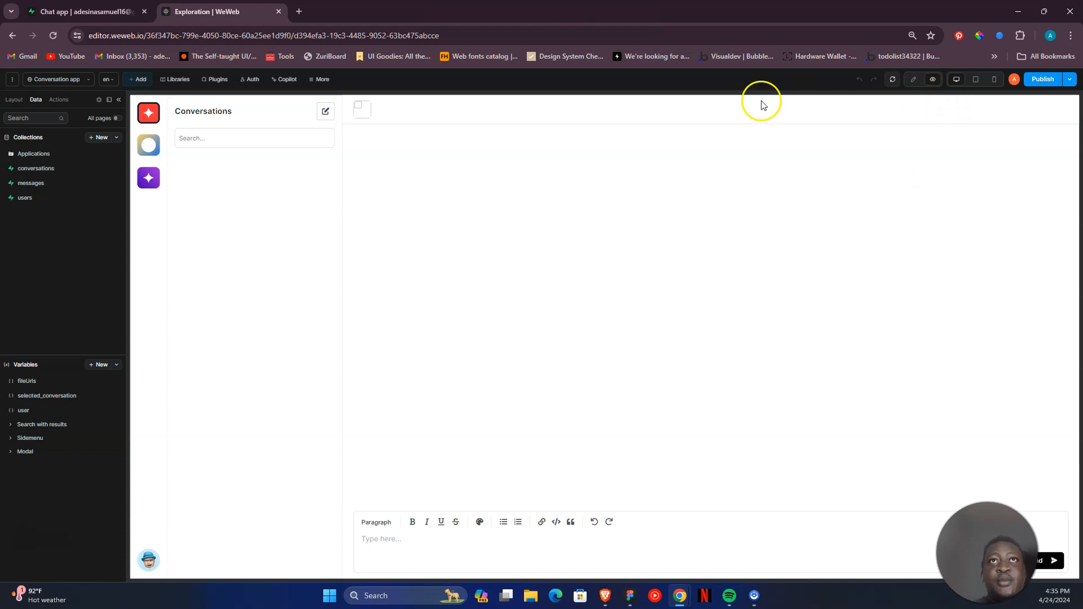
- Open the new conversation dialog, browse all users and start a conversation with the last listed user
left_click(328, 111)
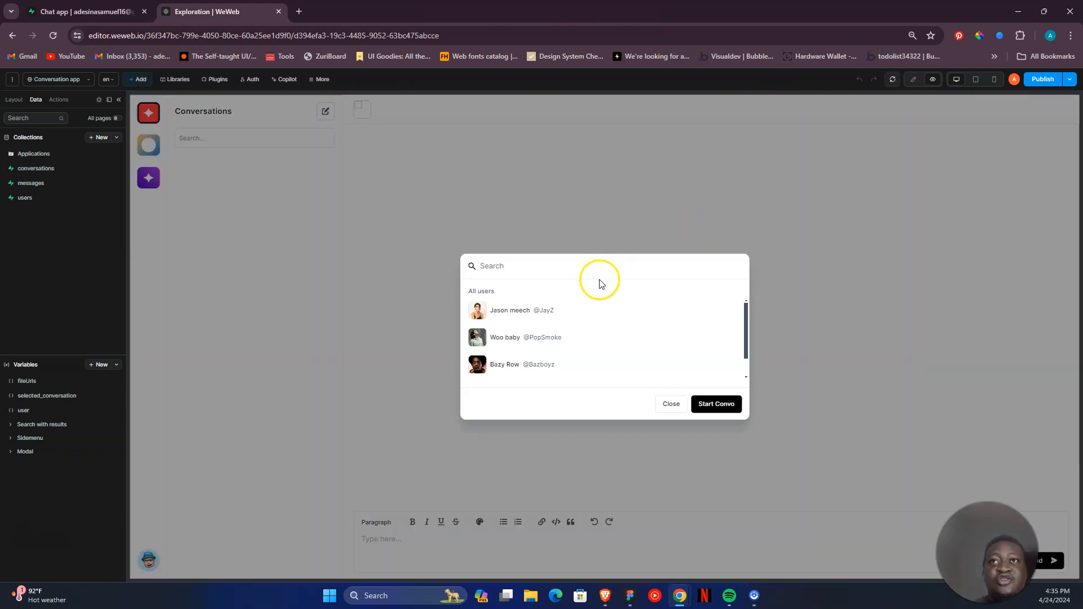
scroll(567, 344, "down", 1)
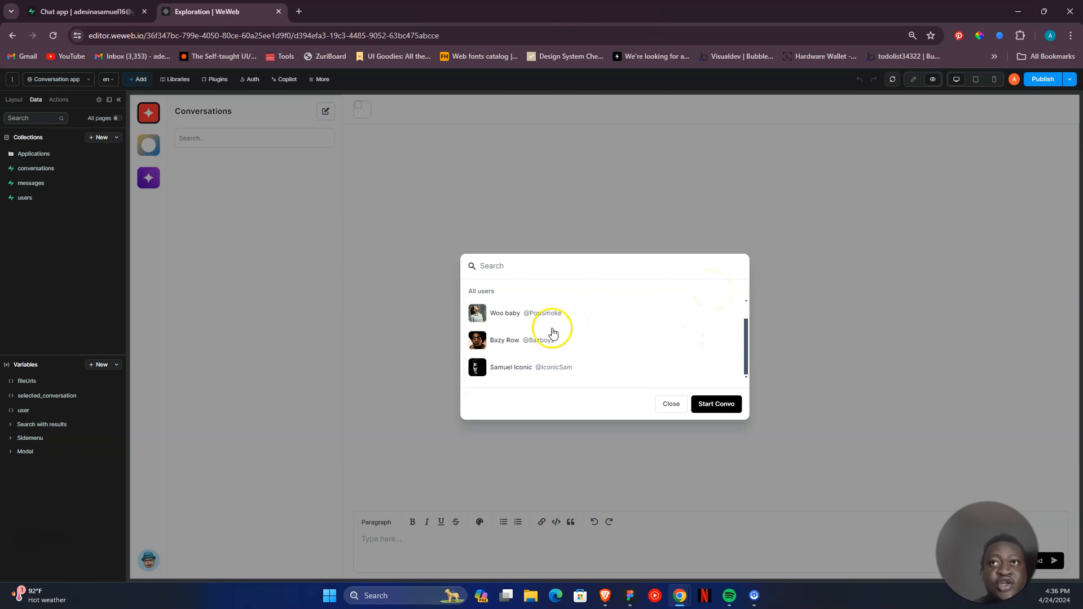
scroll(541, 347, "up", 1)
scroll(560, 330, "down", 1)
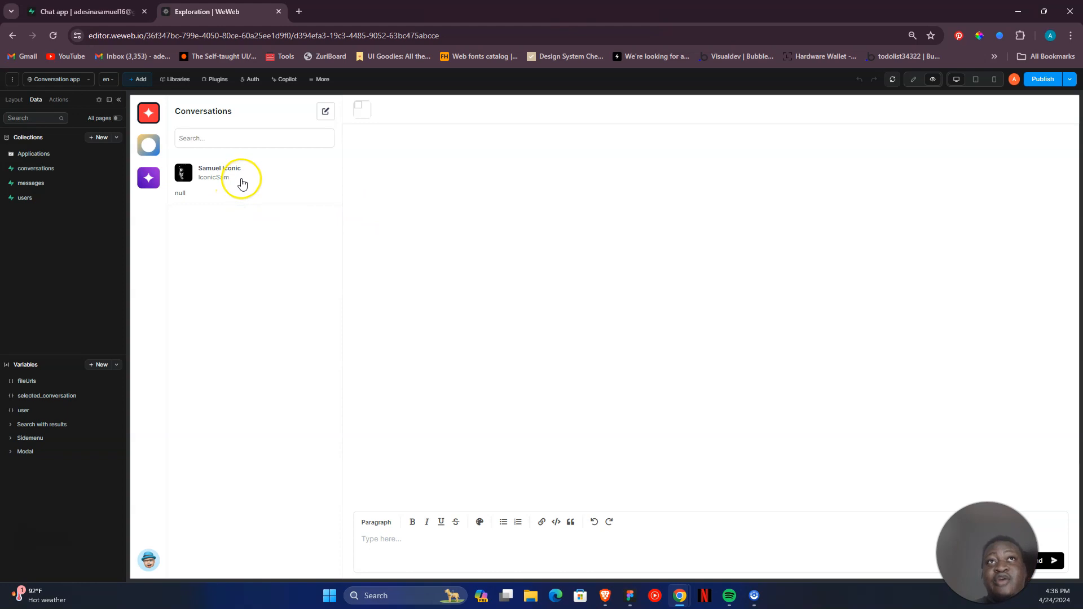
- Open the new conversation from the Conversations list and send the message "Hey"
left_click(259, 199)
left_click(492, 553)
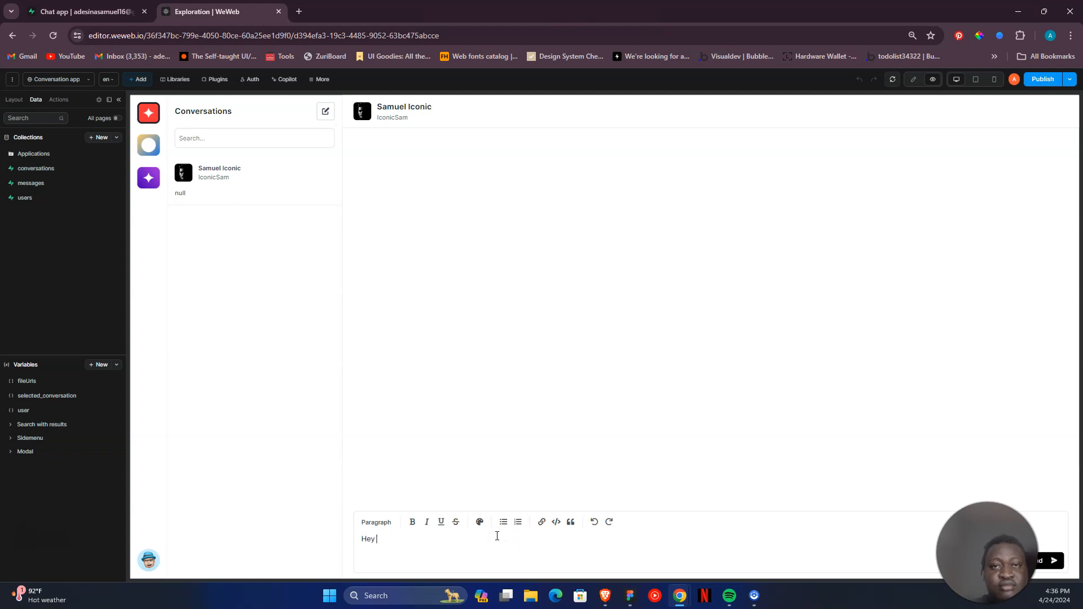
left_click(1042, 560)
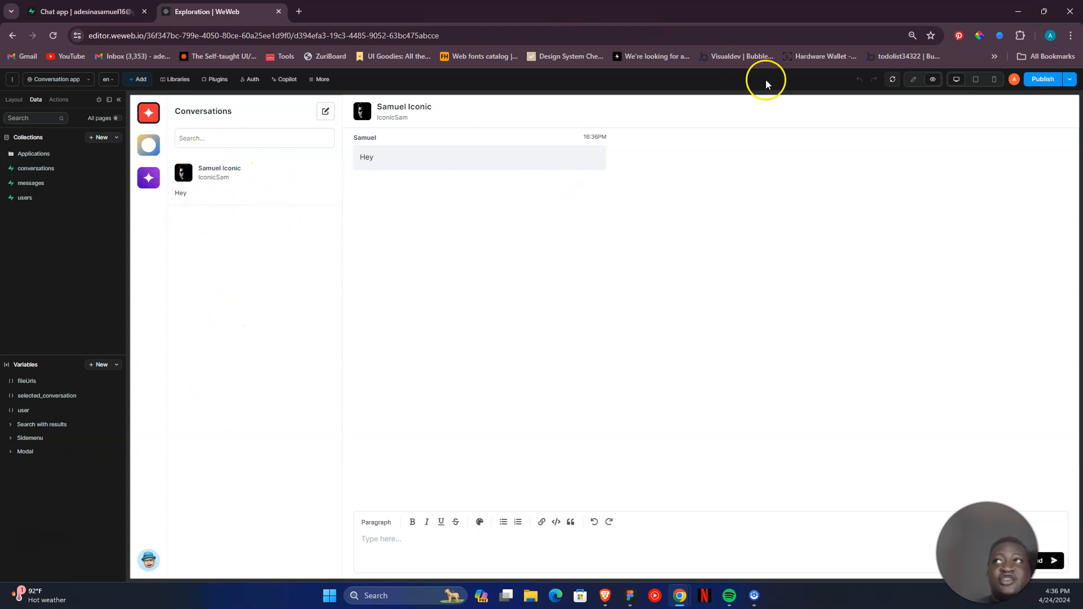
- Return to edit mode, select the messages element inside message list and open its Items formula
left_click(914, 79)
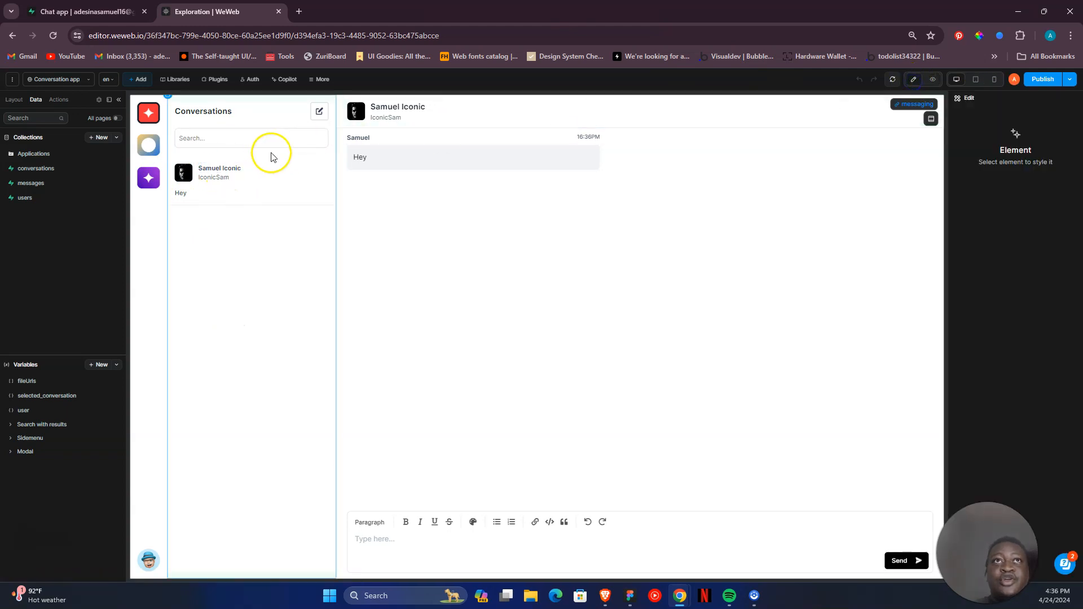
left_click(273, 159)
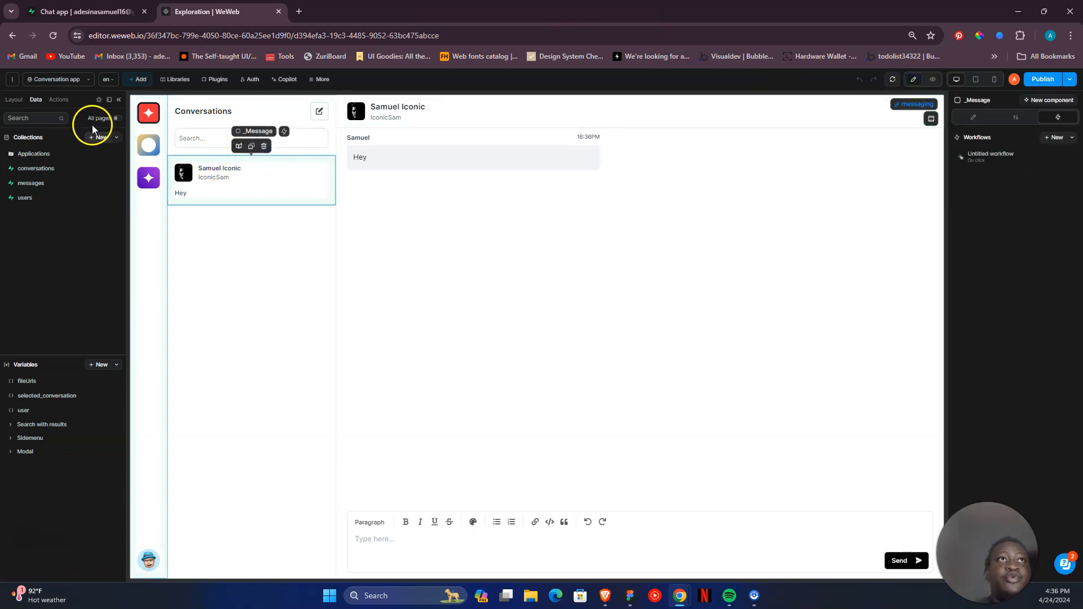
left_click(14, 100)
left_click(73, 214)
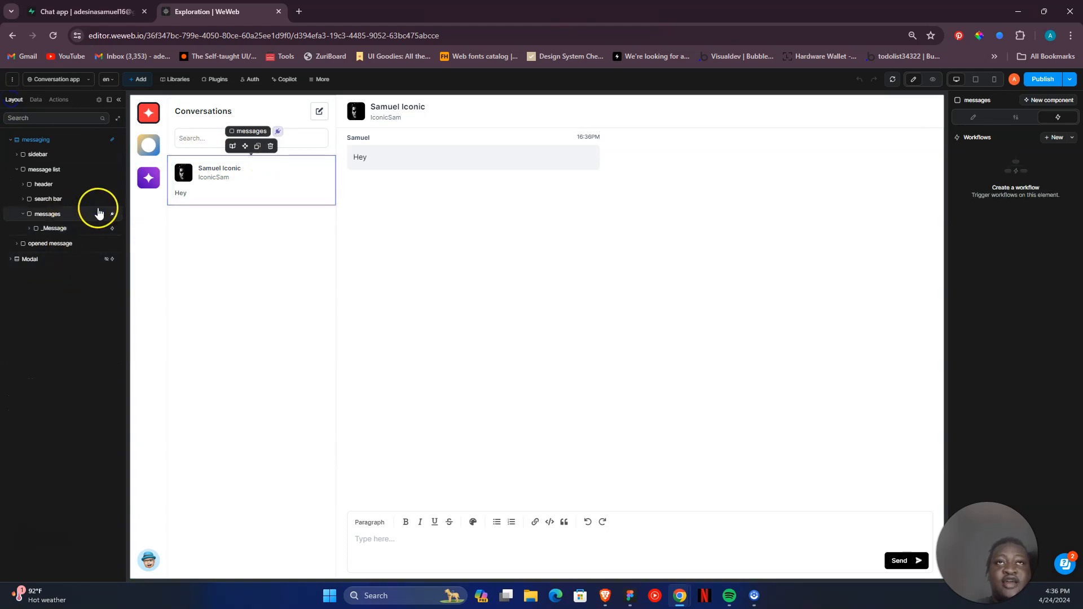
left_click(1013, 119)
left_click(972, 117)
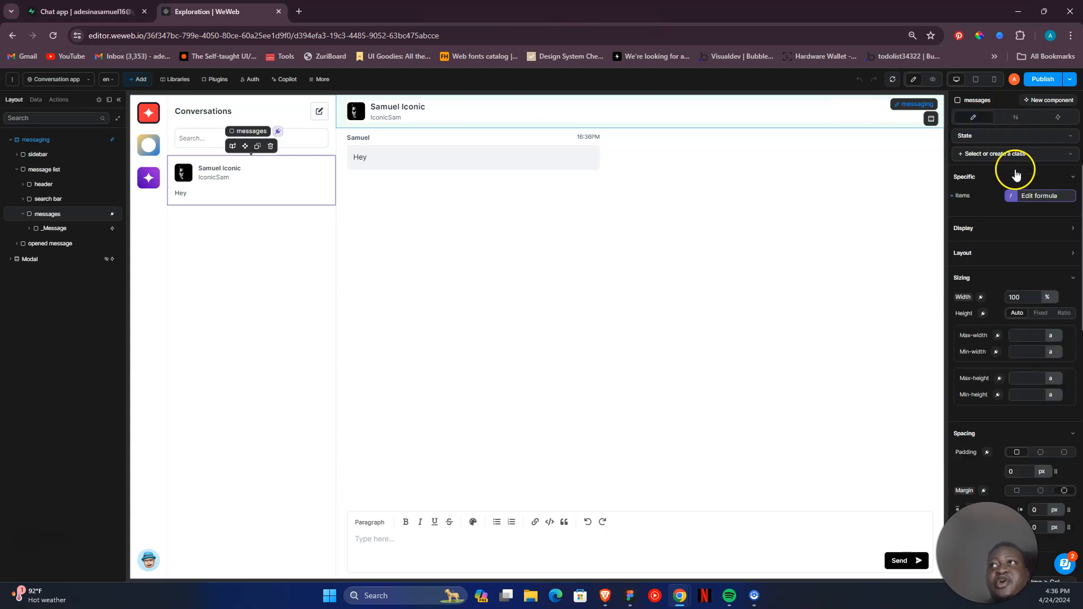
left_click(1012, 195)
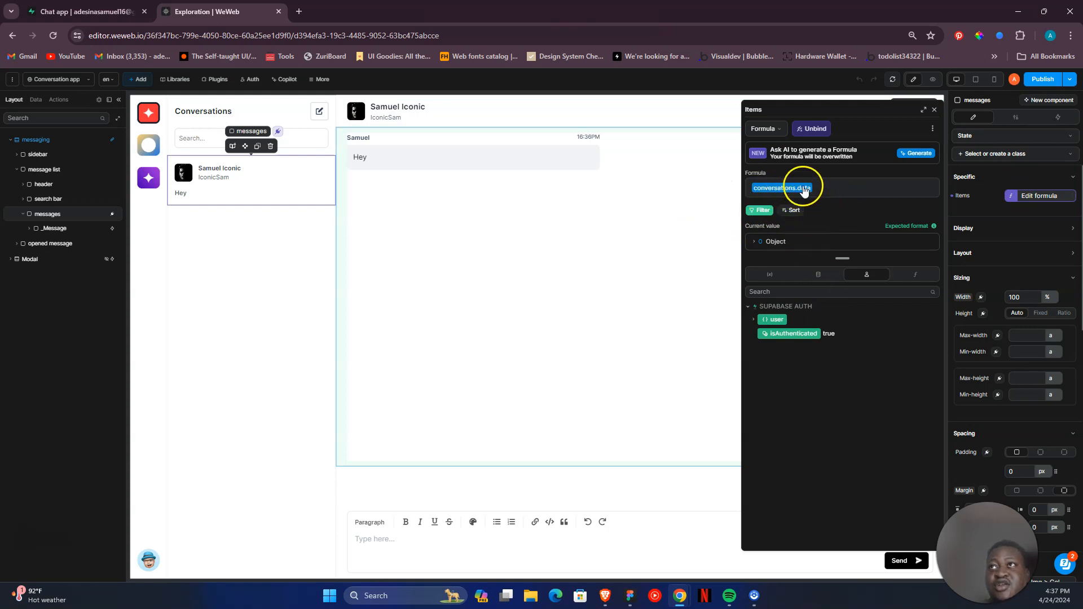
- Examine the creator condition and its formula in the Items filter, then expand the first object in the formula's current value
left_click(762, 210)
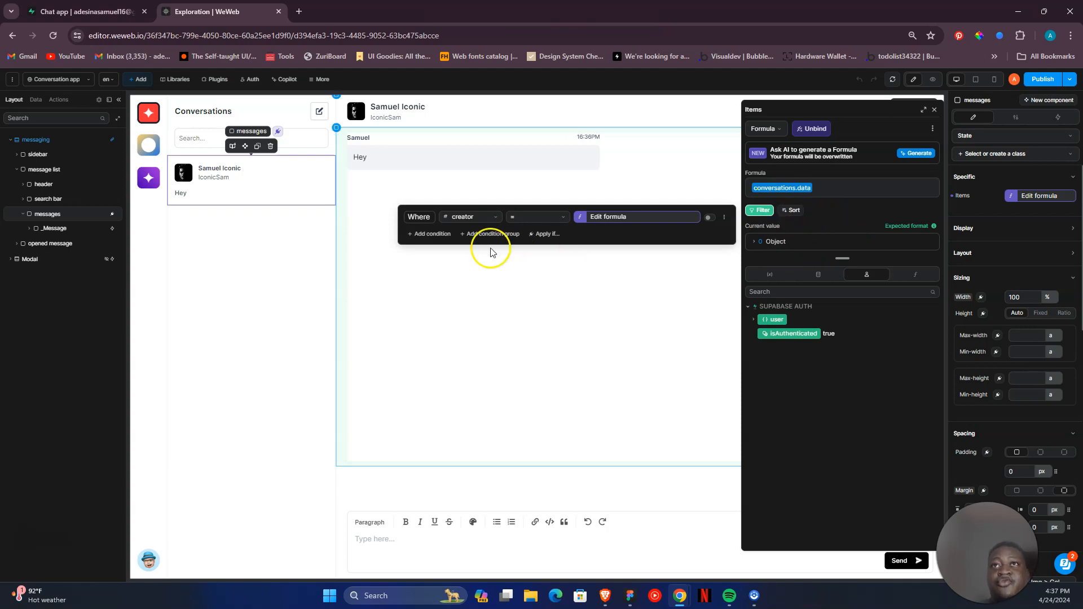
left_click(581, 218)
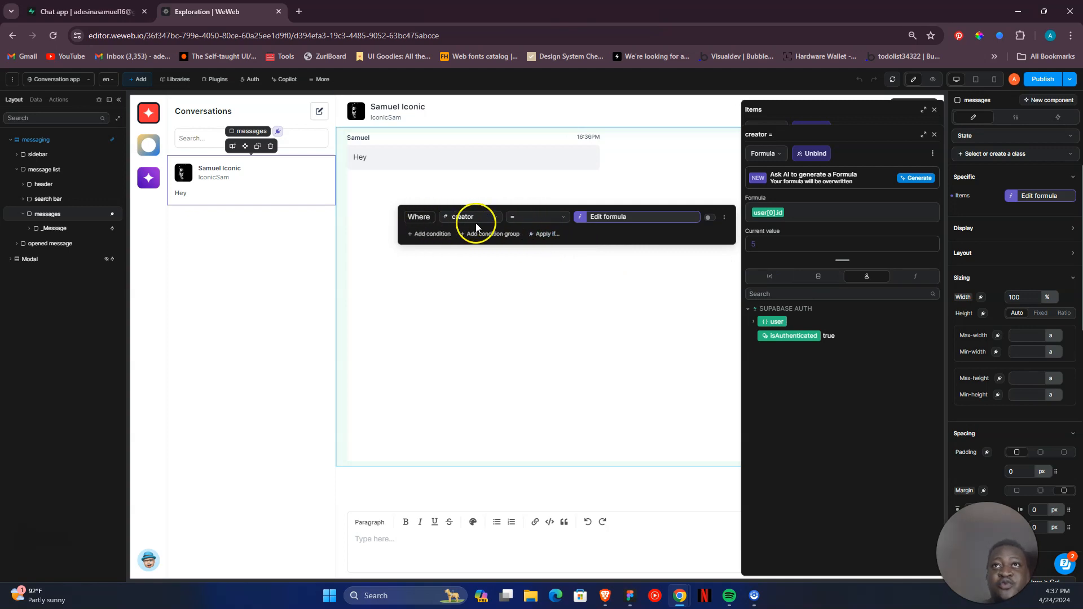
left_click(586, 221)
left_click(585, 221)
left_click(590, 235)
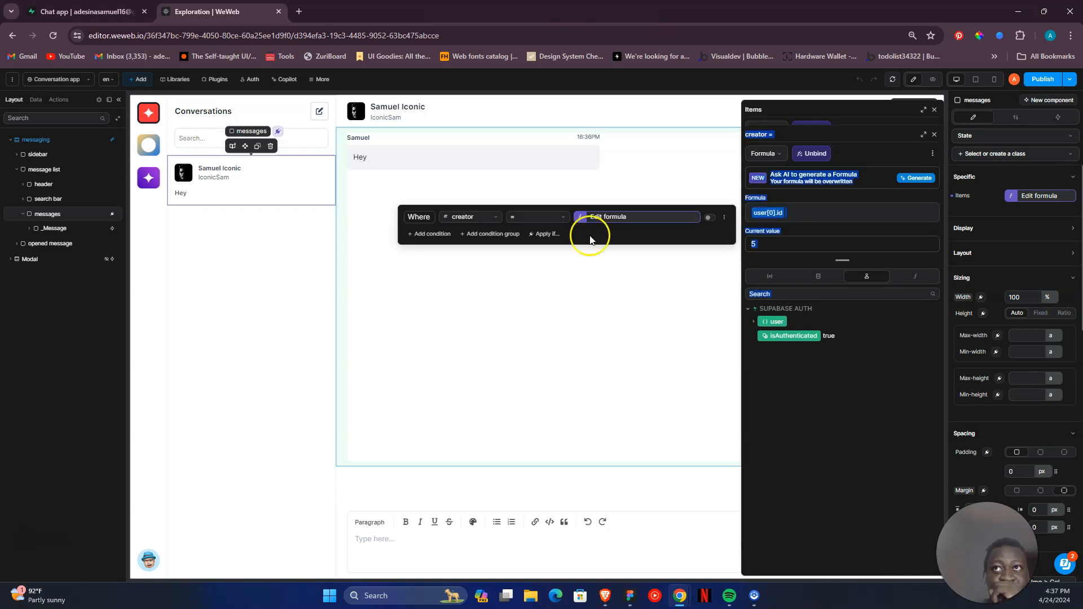
left_click(580, 199)
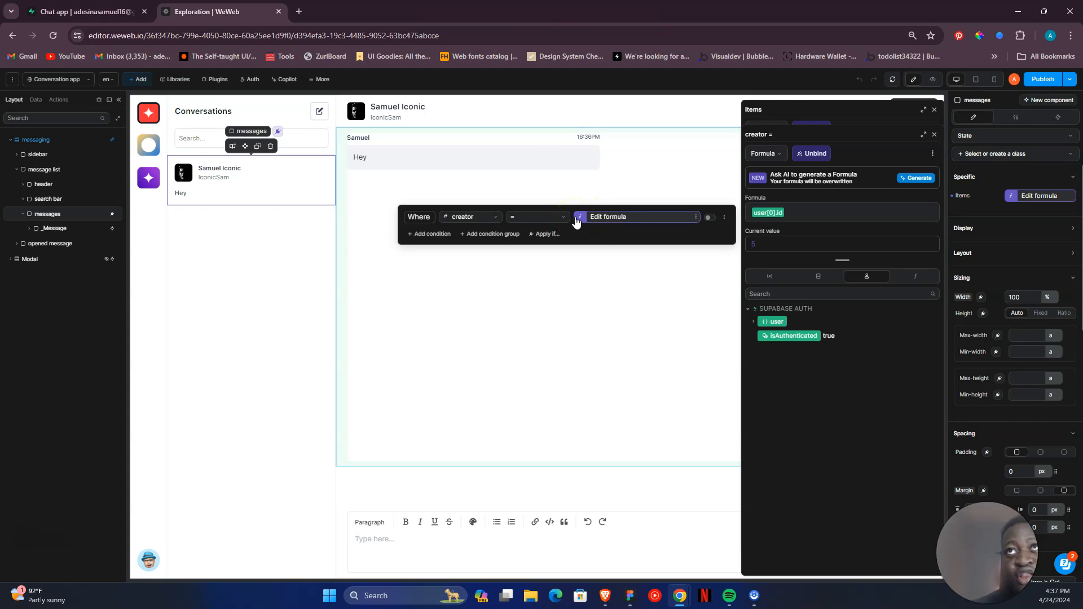
left_click(576, 221)
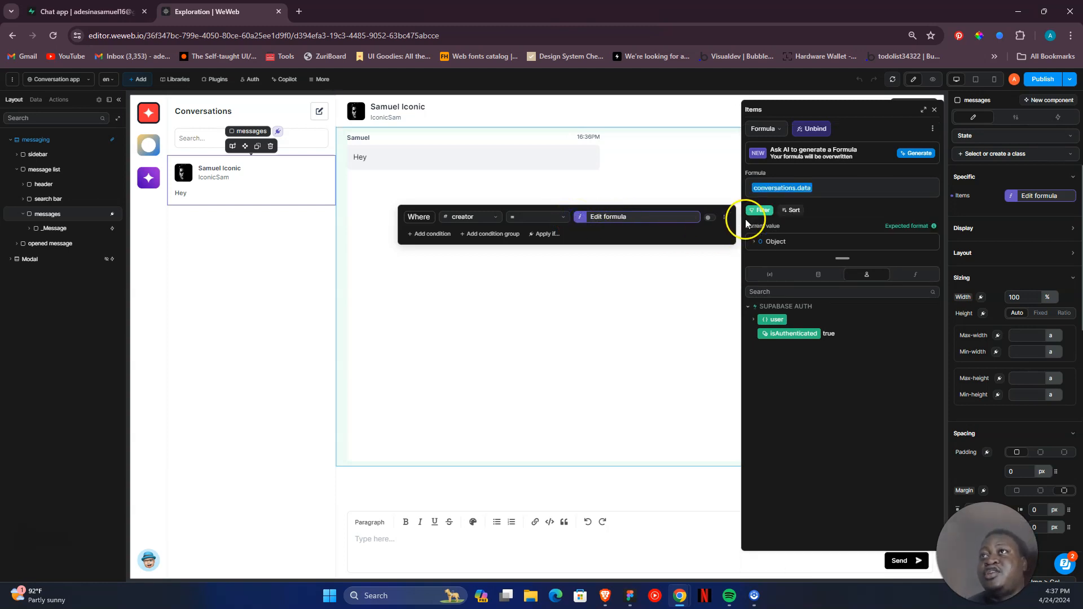
left_click(762, 213)
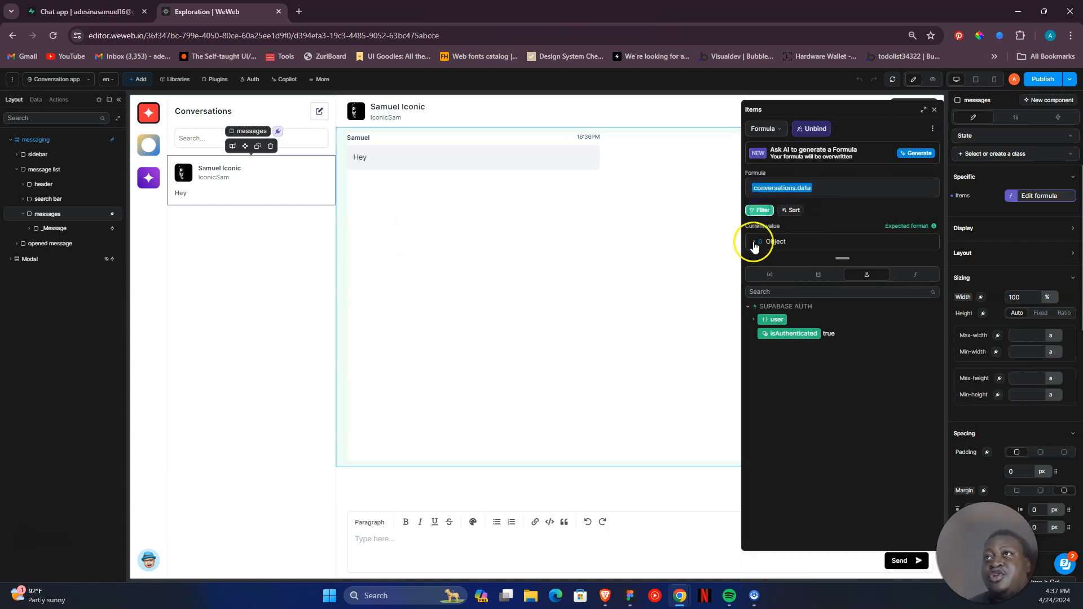
left_click(755, 241)
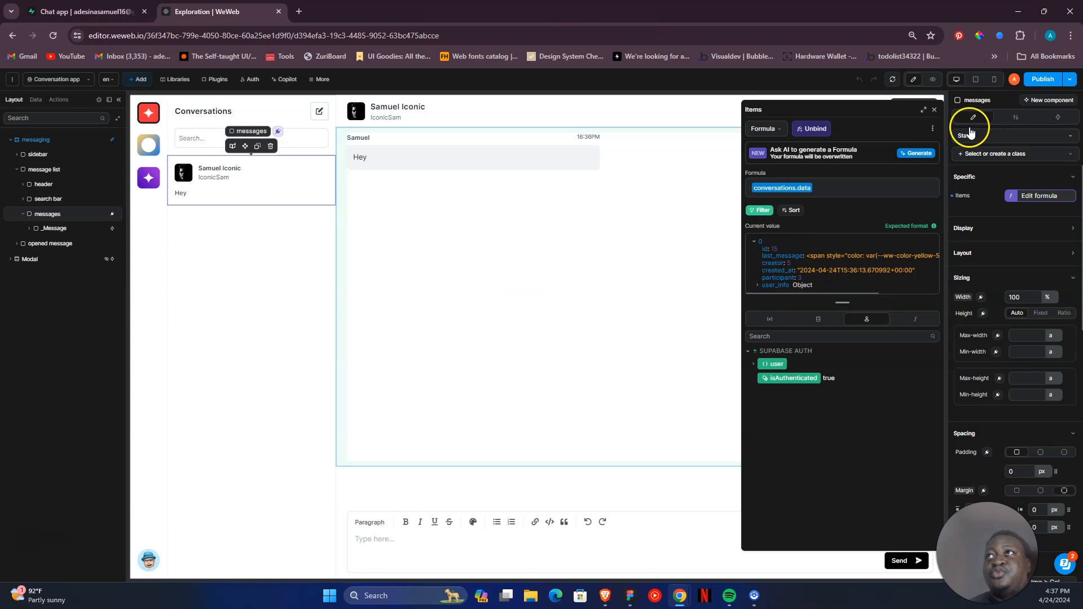
- Close the Items formula, preview the app and start a new conversation with the first user listed under All users
left_click(934, 110)
left_click(932, 79)
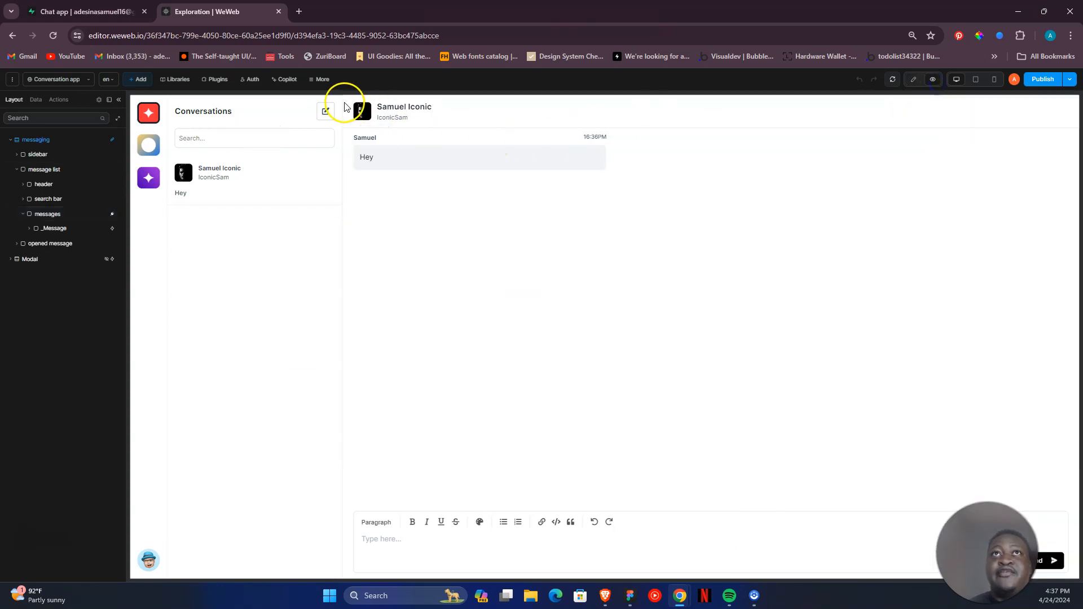
left_click(327, 112)
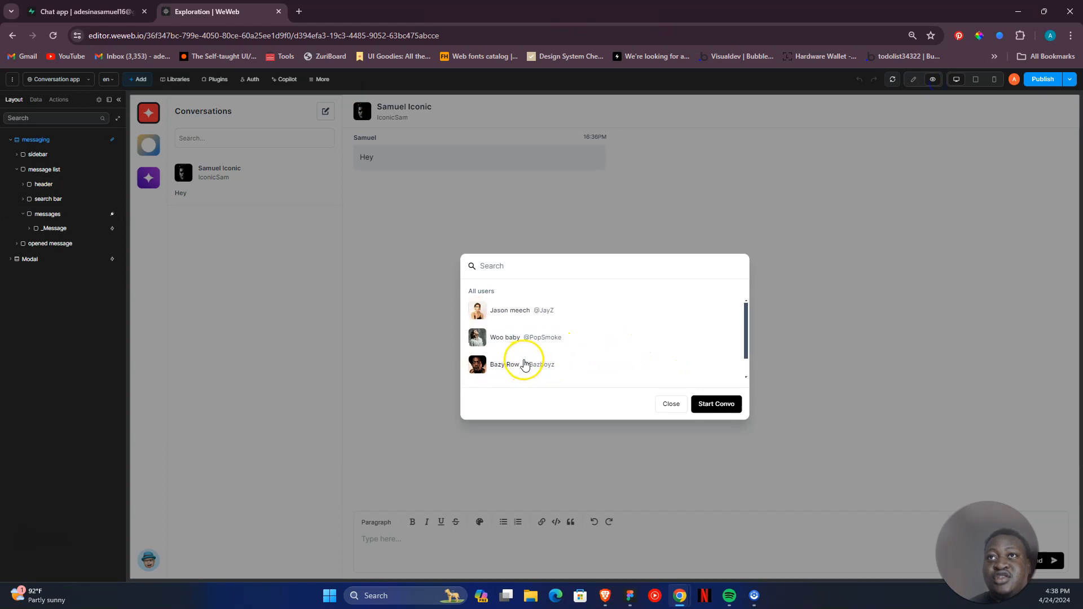
left_click(518, 313)
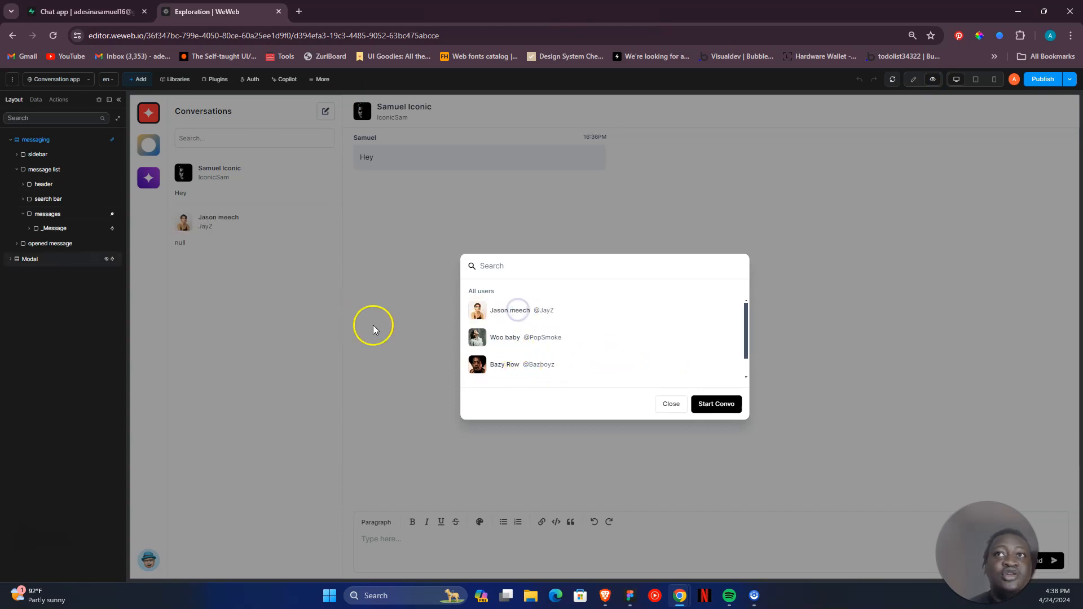
- Open the new conversation from the Conversations list and send its participant a greeting that asks "any new album?"
left_click(226, 249)
left_click(457, 548)
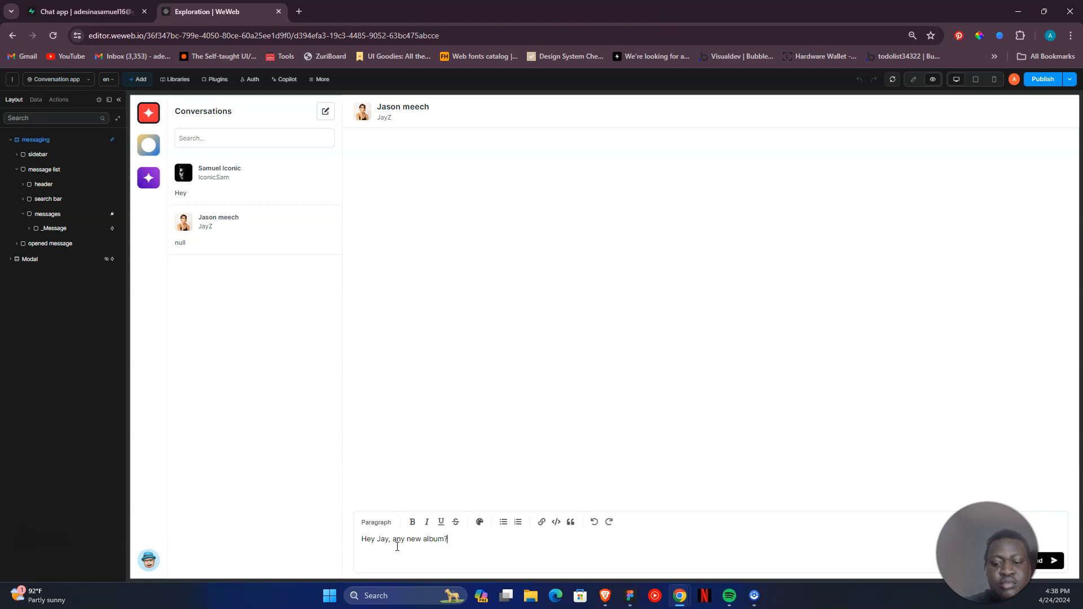
left_click(1039, 563)
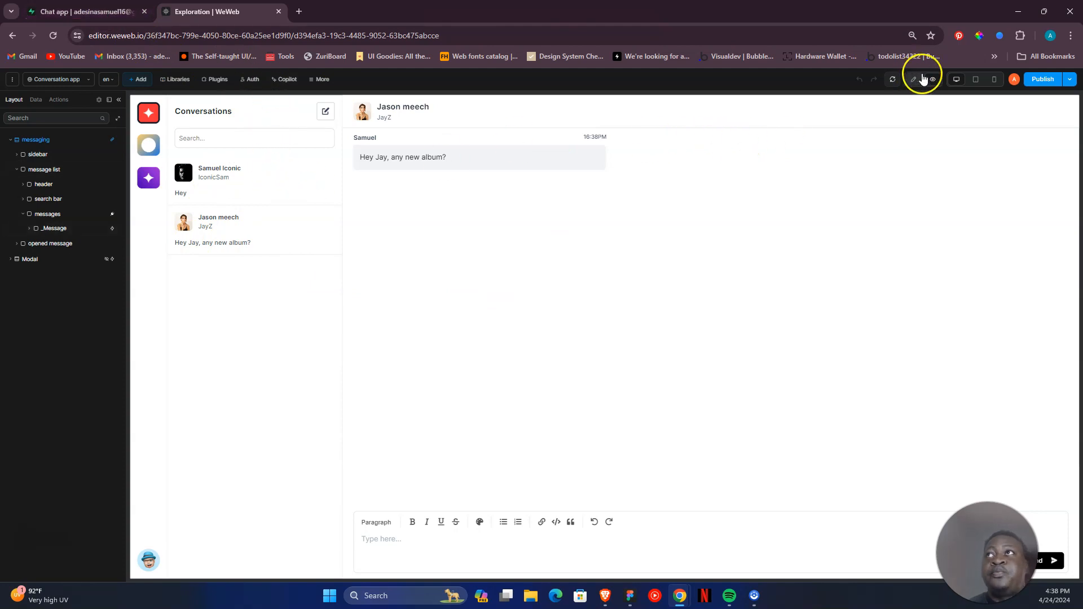
- Return to edit mode and review the Items formula of the messages element, including its creator filter condition and current value
left_click(914, 80)
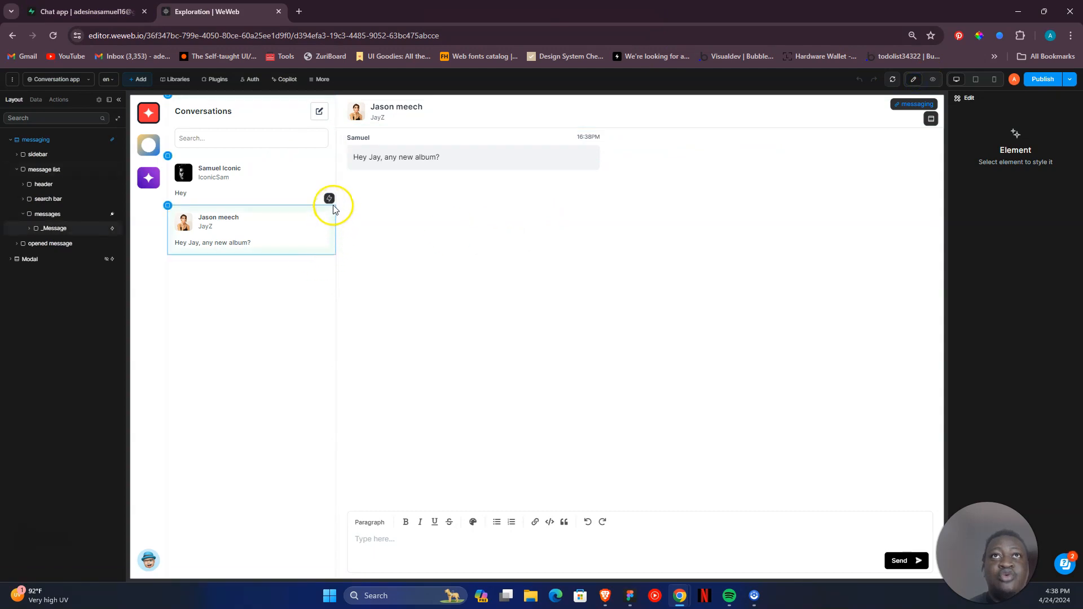
left_click(74, 215)
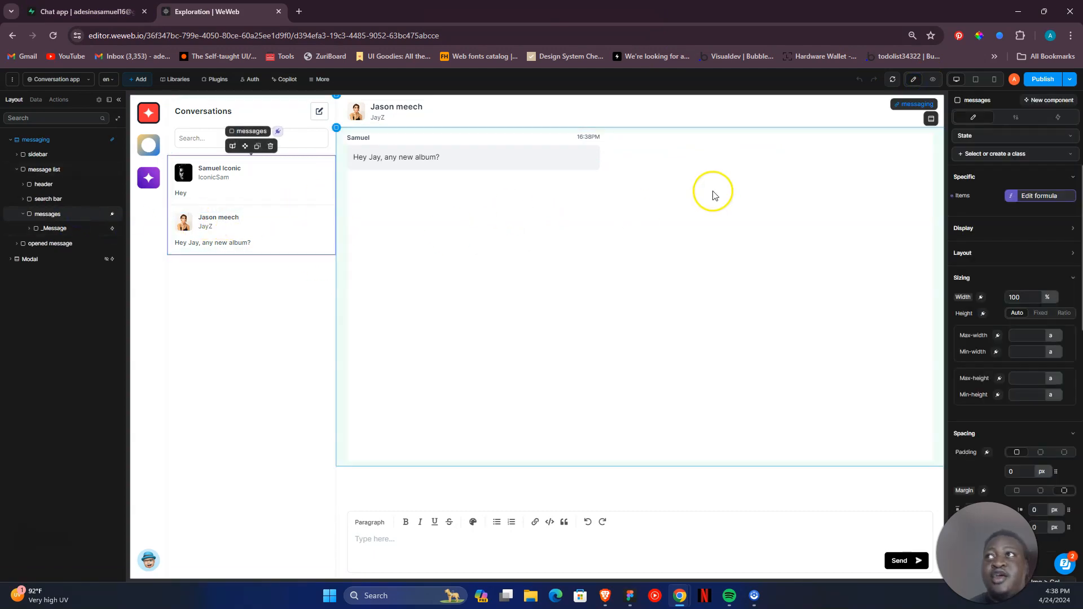
left_click(1022, 197)
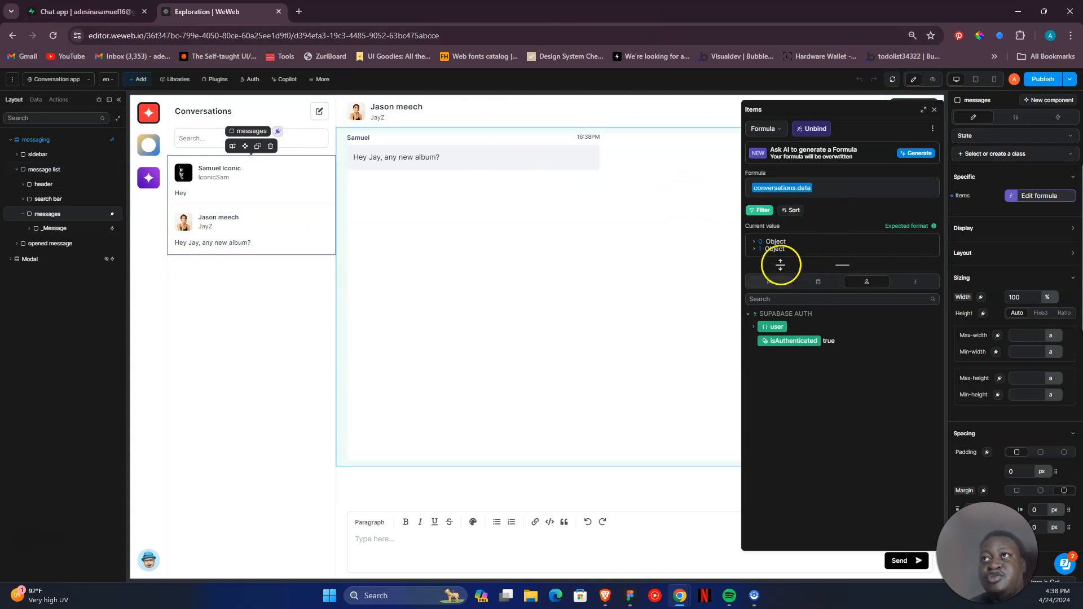
left_click(762, 210)
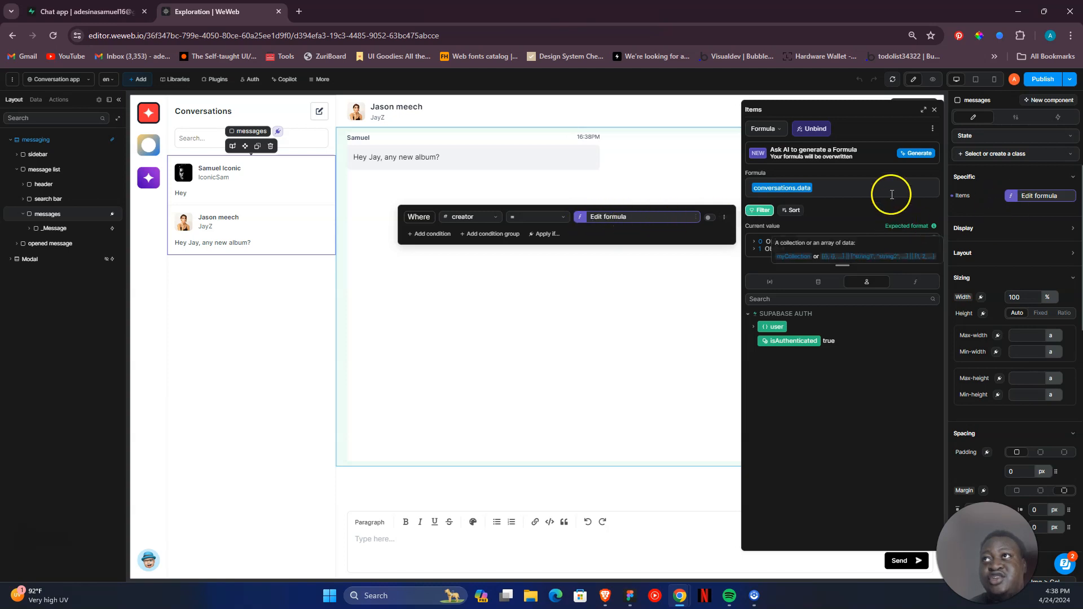
left_click(766, 209)
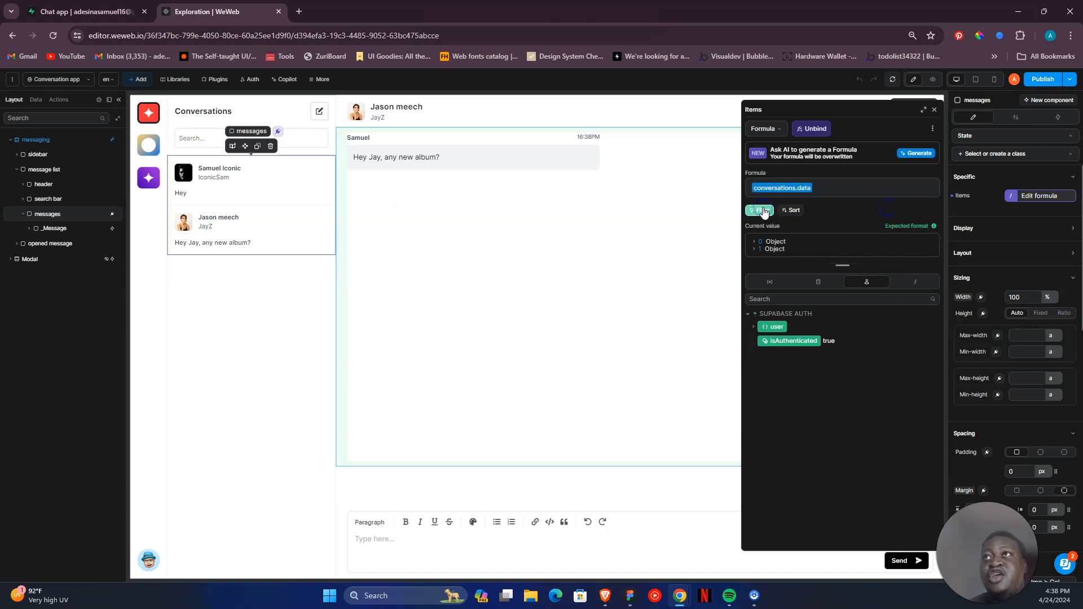
left_click(765, 210)
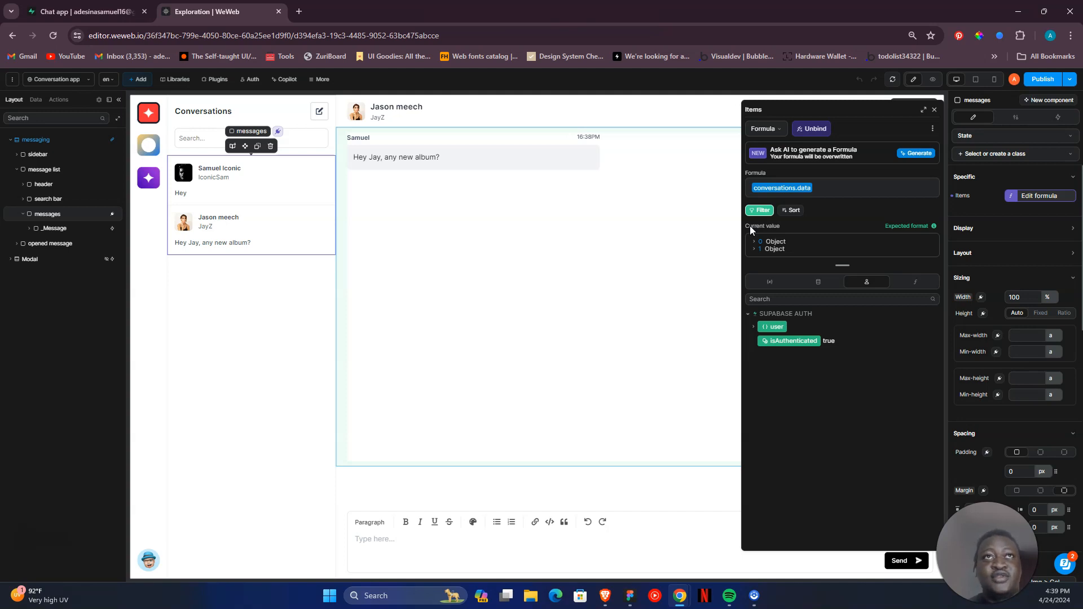
left_click(934, 110)
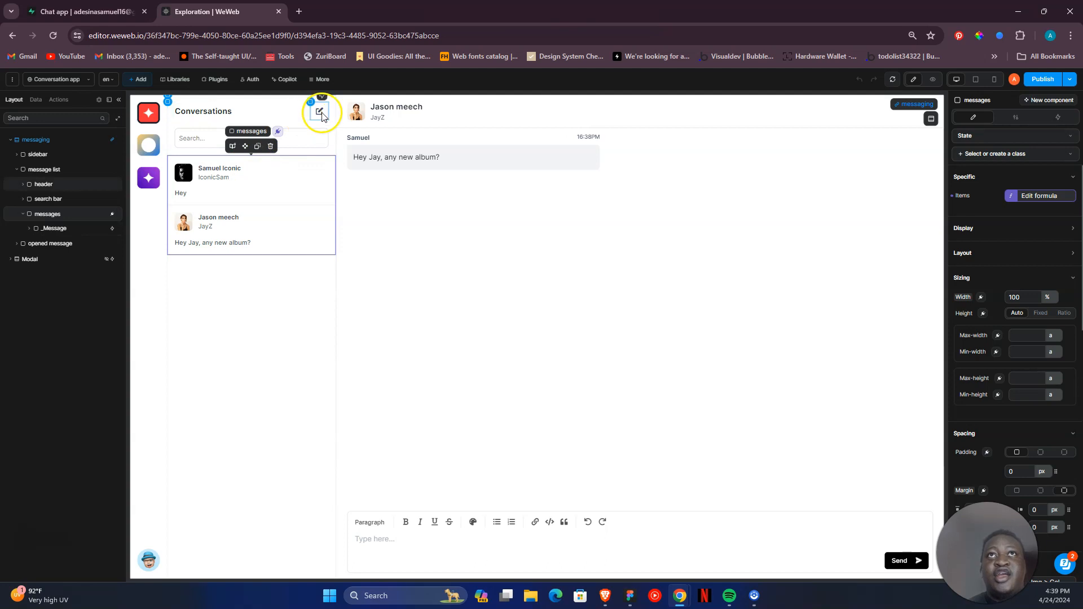
- Preview the app with the new conversation dialog open and look over its All users list
left_click(934, 79)
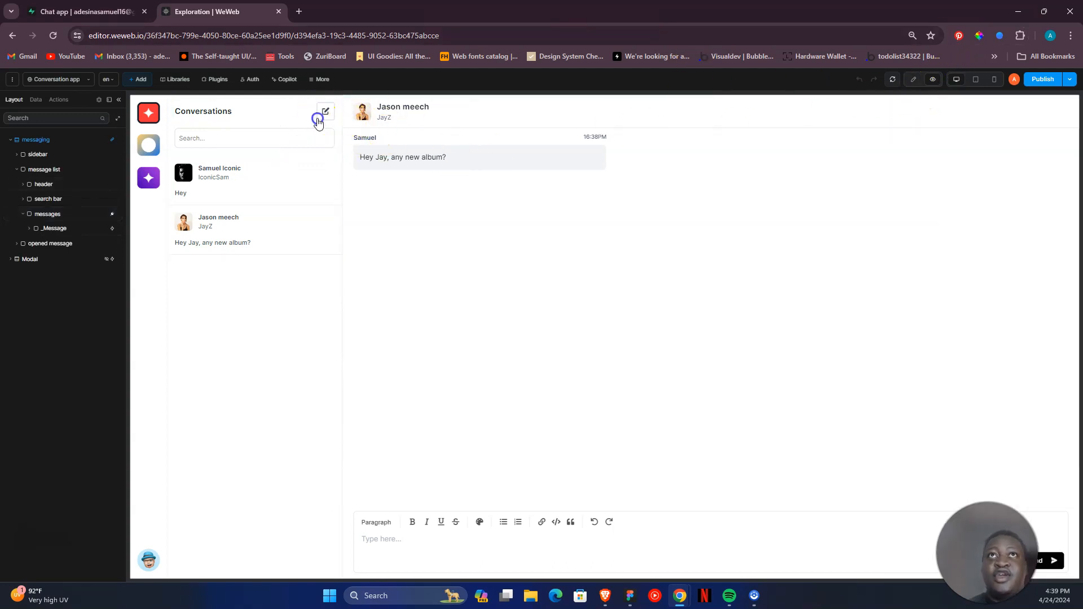
left_click(914, 78)
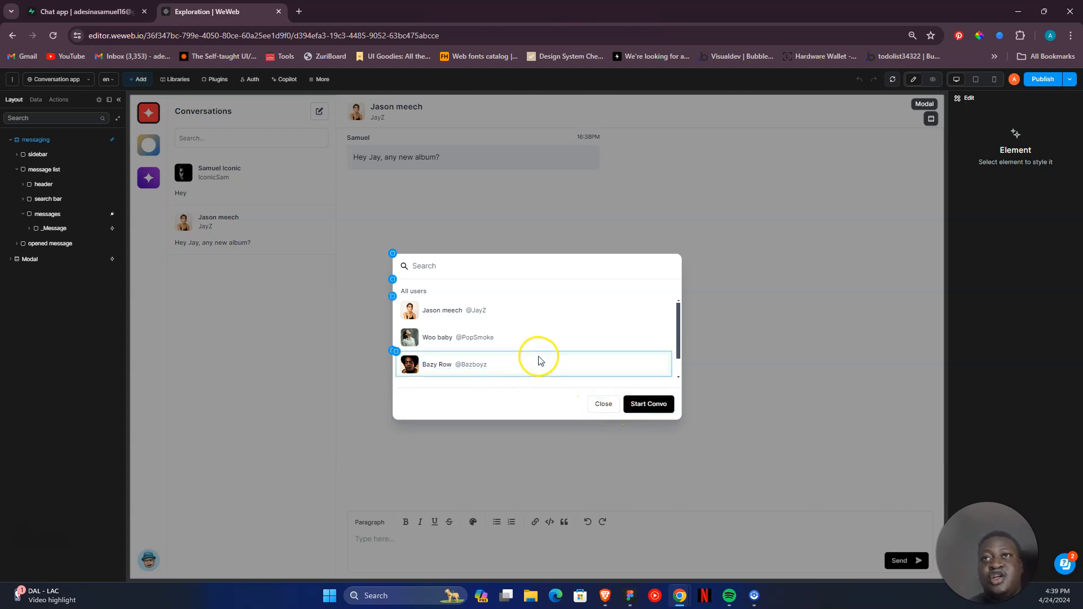
left_click(933, 81)
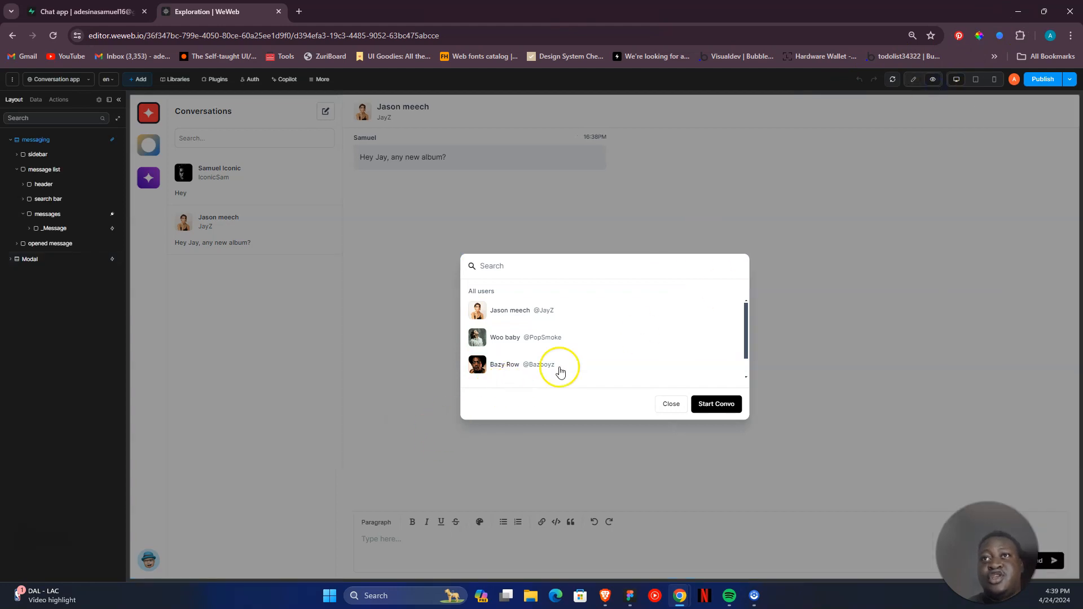
- In edit mode, select the Modal's Menu items element and inspect its Items formula, including the last object in the current value
left_click(913, 79)
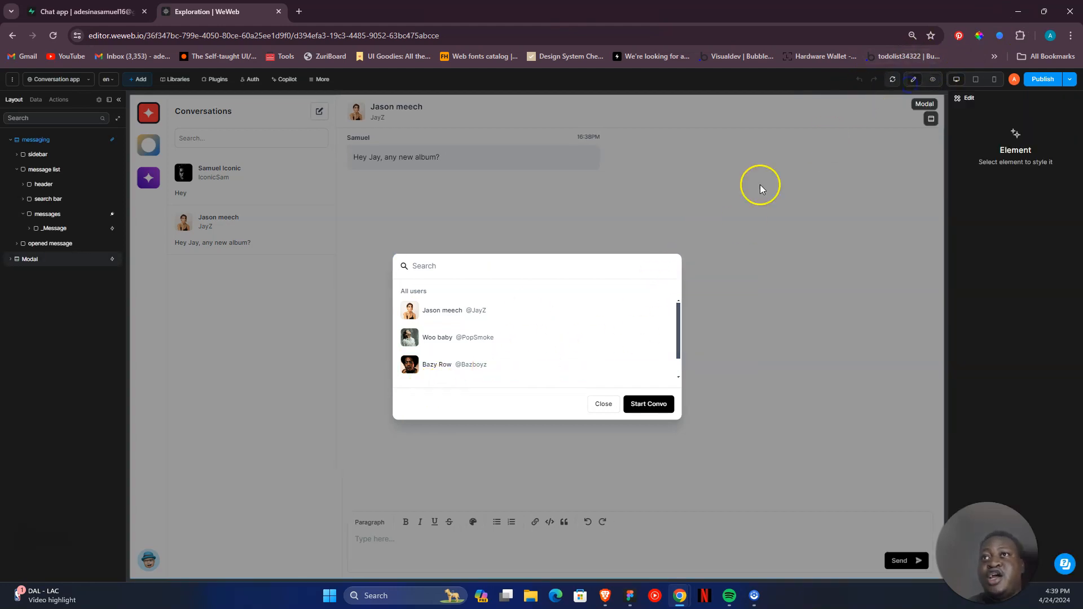
left_click(467, 323)
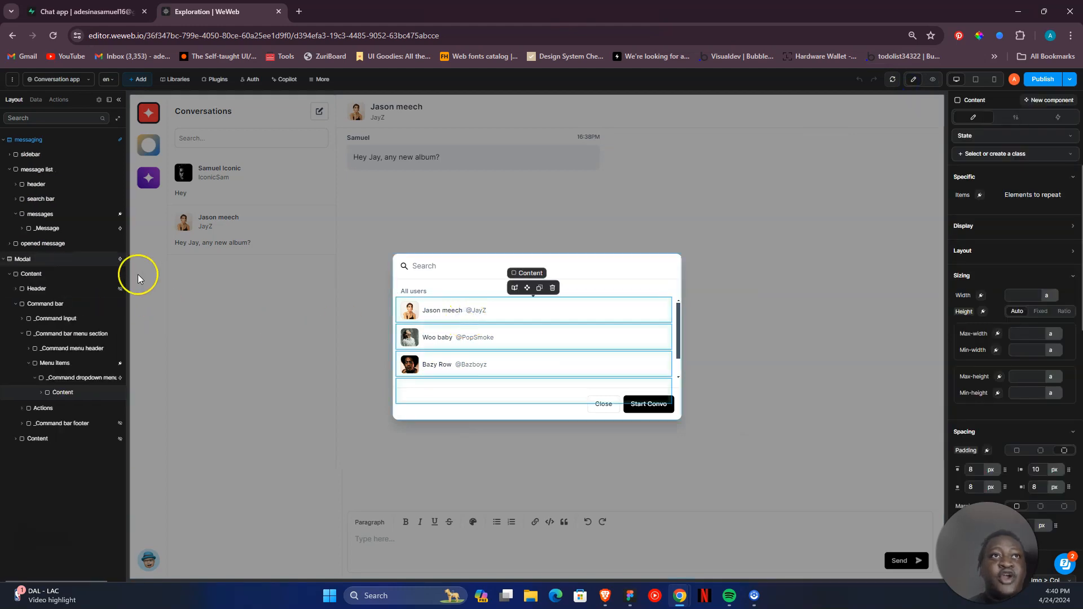
left_click(77, 378)
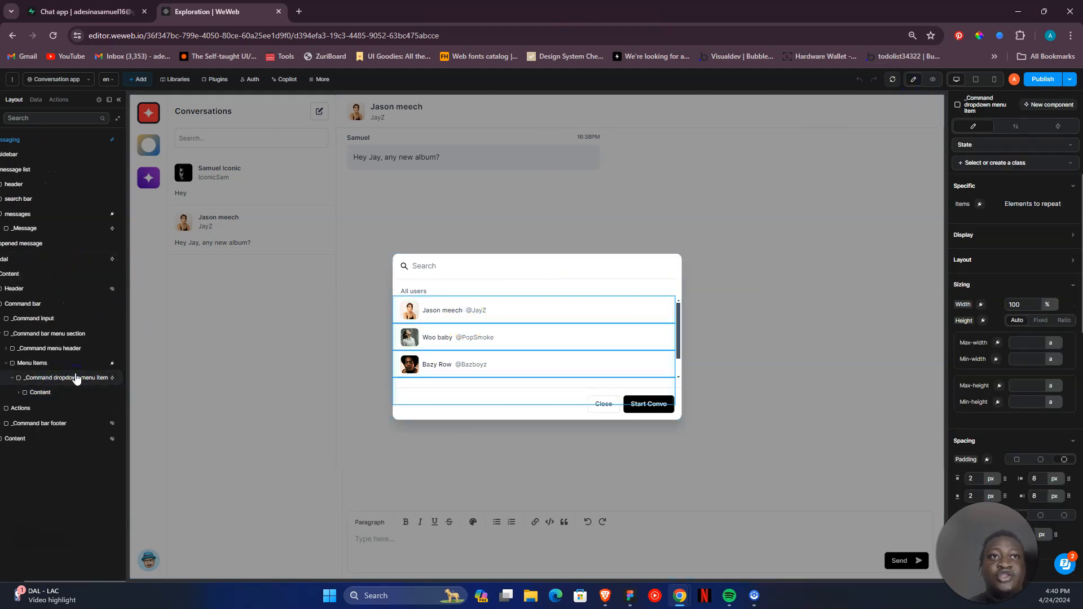
left_click(71, 363)
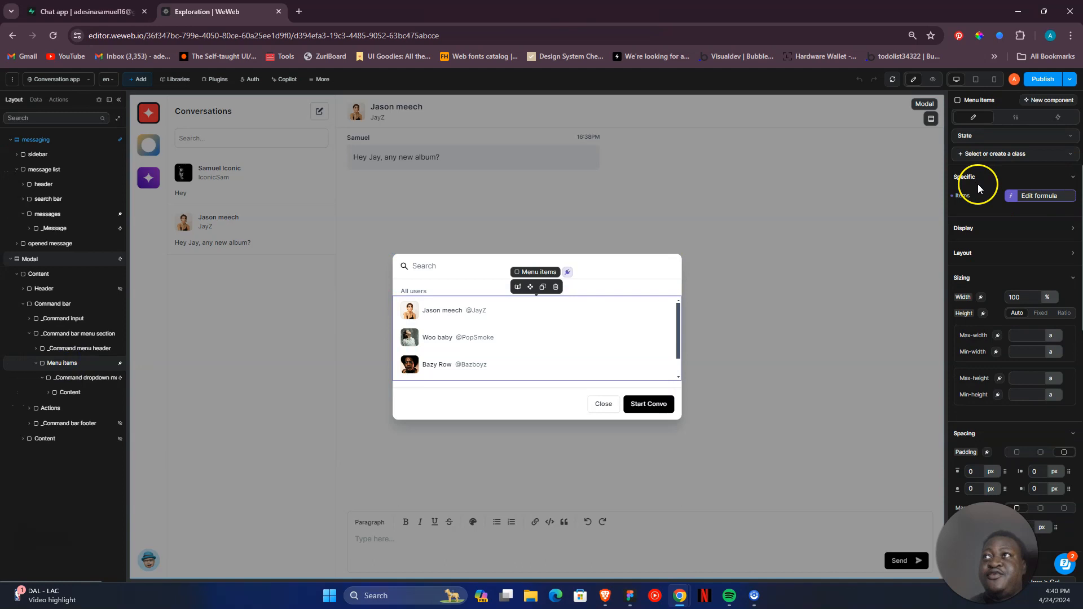
left_click(1008, 197)
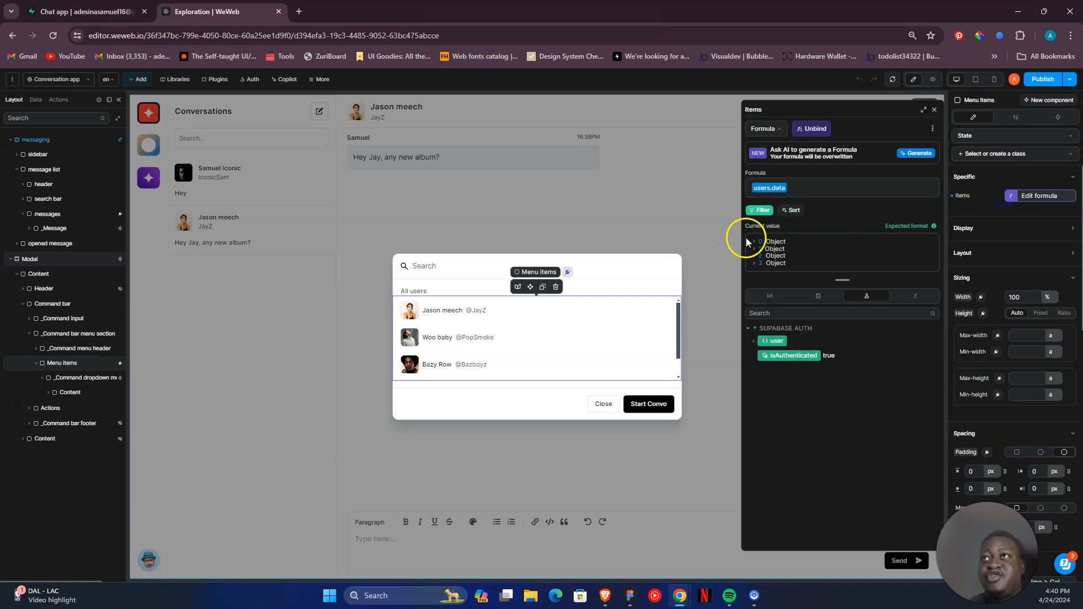
left_click(754, 263)
left_click(754, 263)
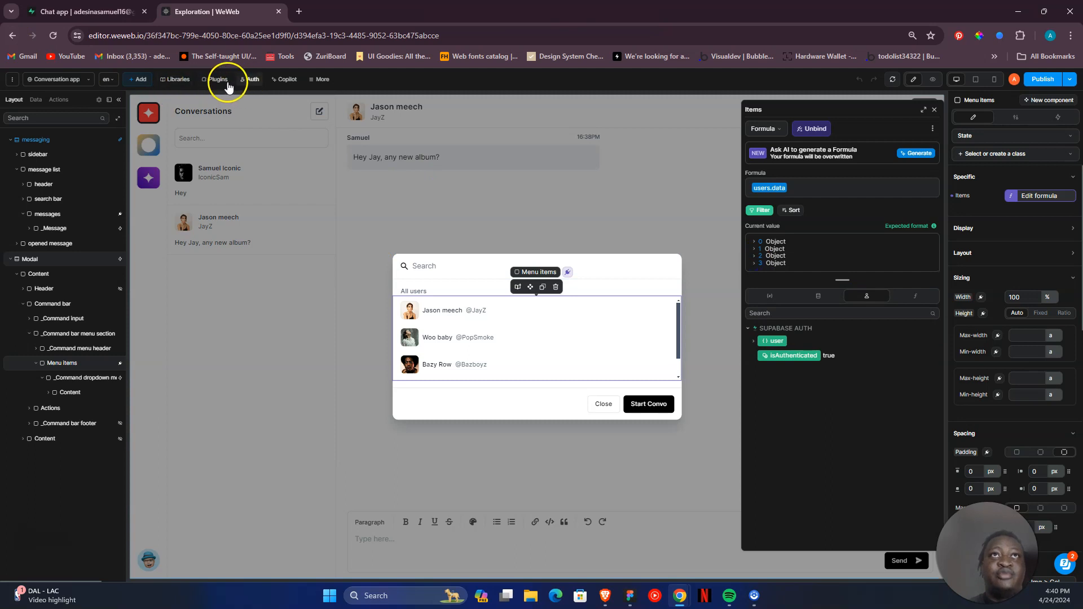
- Review the settings of the Supabase and Supabase Auth plugins, then close the plugin view
left_click(216, 80)
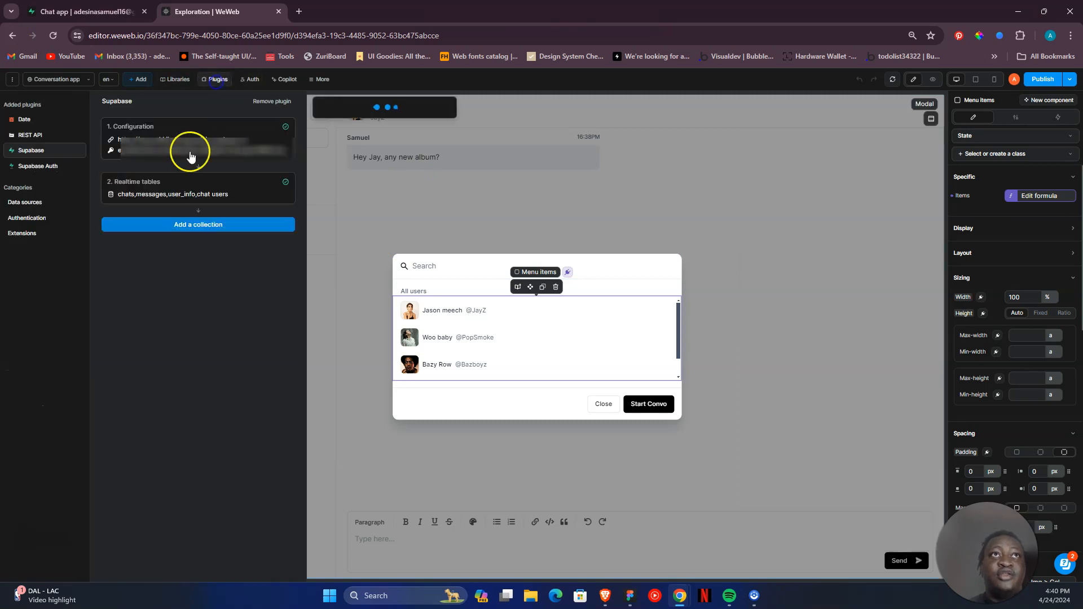
left_click(35, 168)
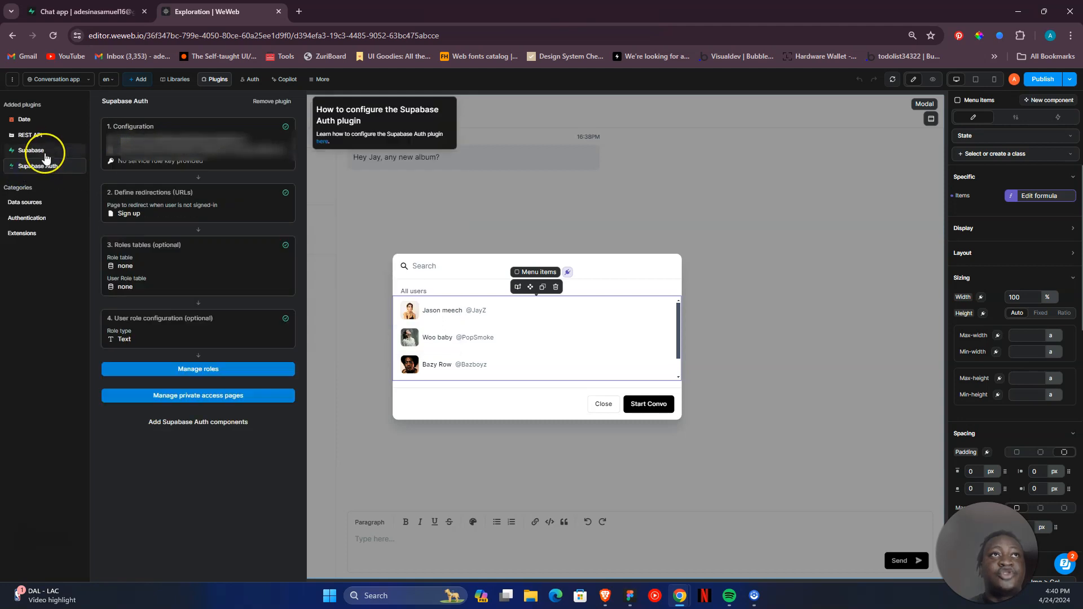
left_click(45, 153)
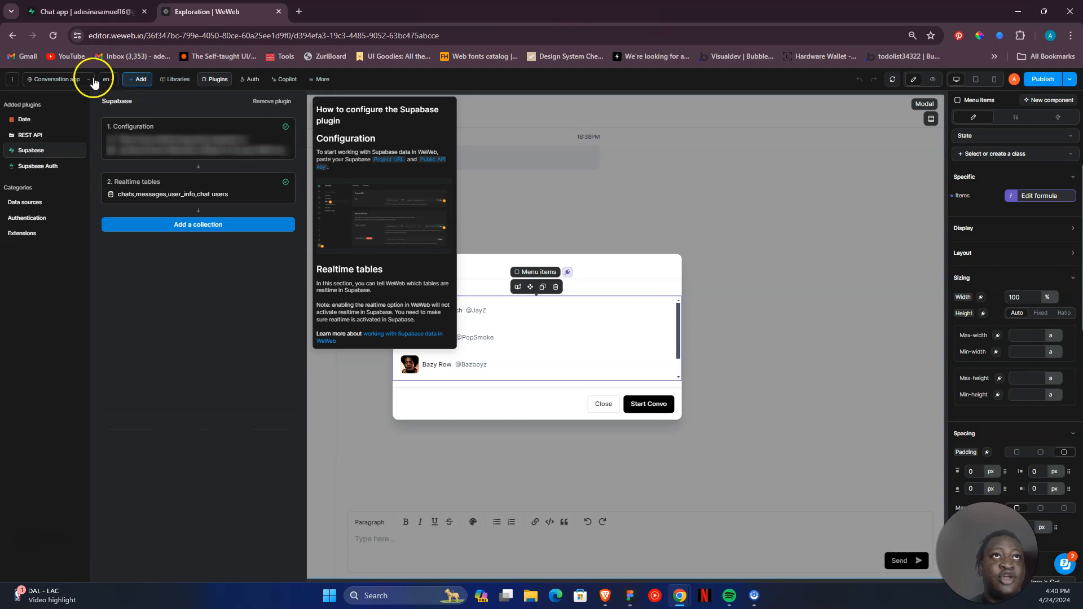
left_click(516, 122)
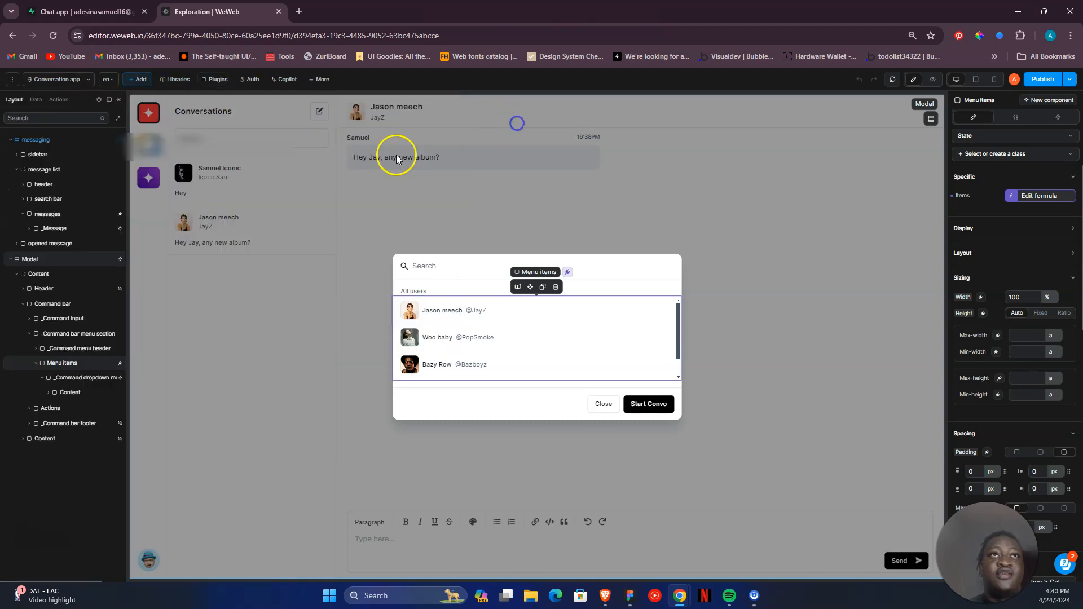
- View the project's data collections, then examine which tables are enabled under Realtime tables in the Supabase plugin
left_click(36, 102)
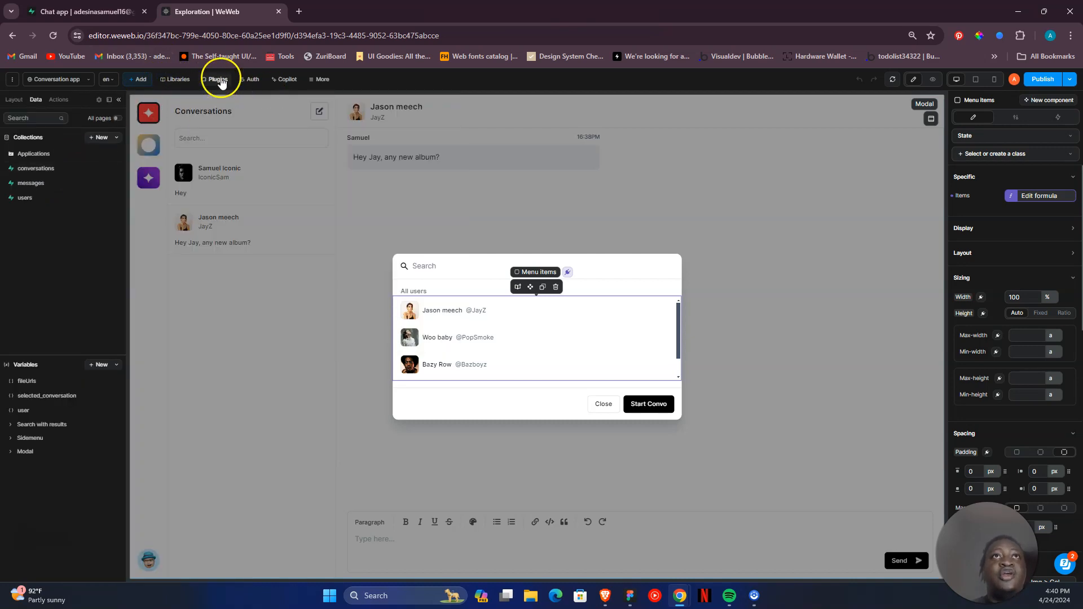
left_click(220, 82)
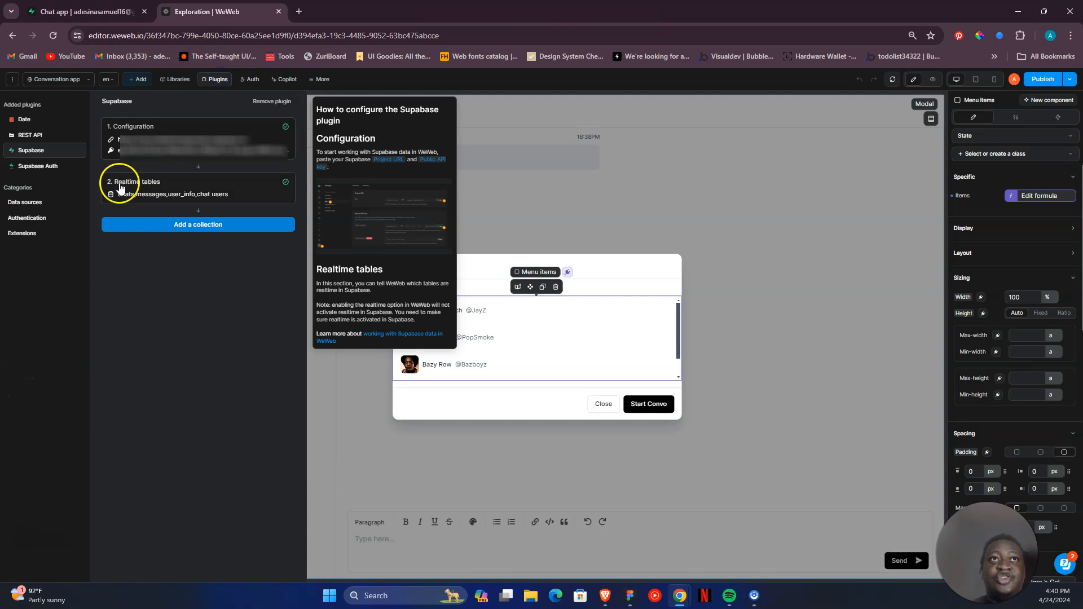
left_click(139, 182)
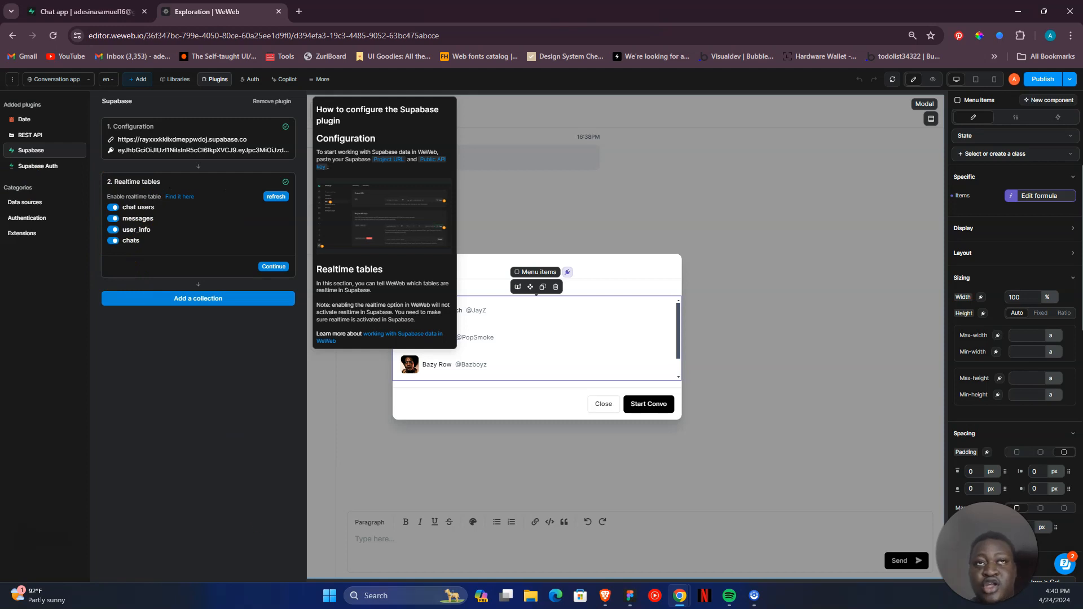
left_click(269, 270)
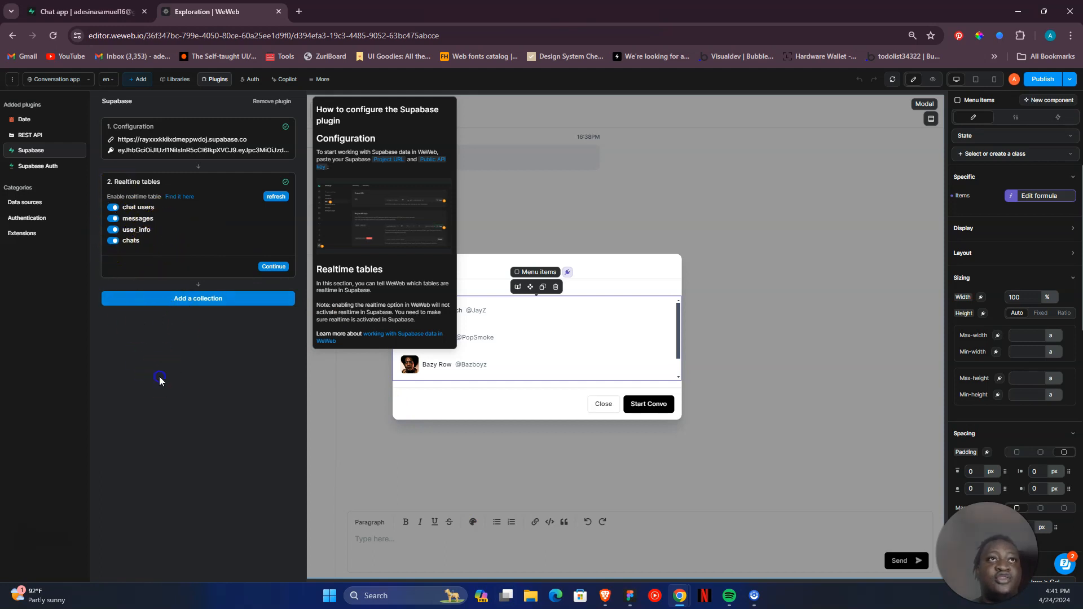
left_click(603, 137)
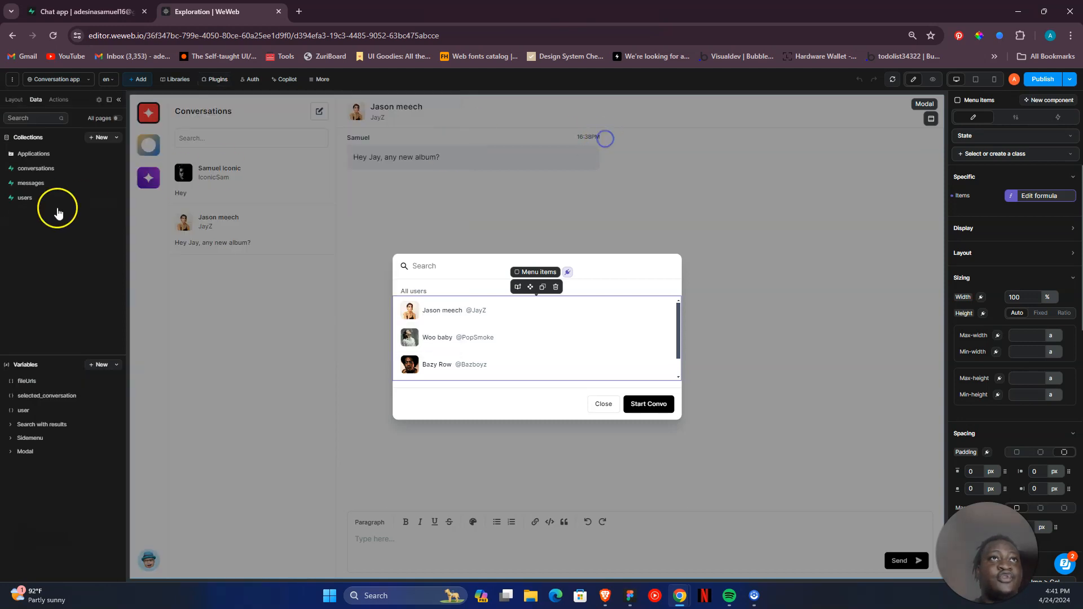
- Look through the messages, conversations and users collections and their fetched data
left_click(35, 185)
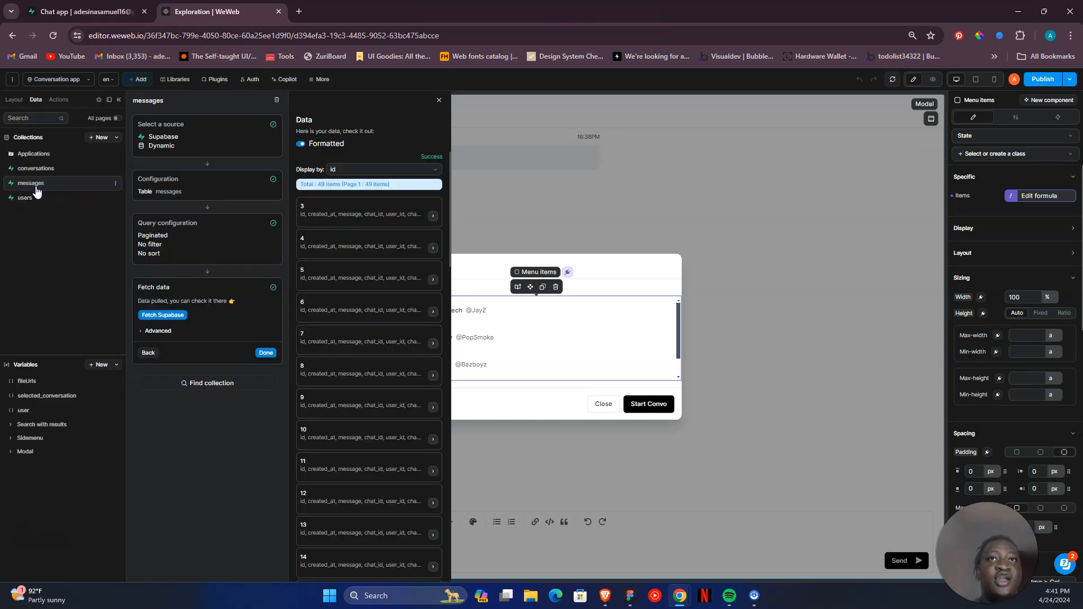
left_click(62, 169)
left_click(62, 208)
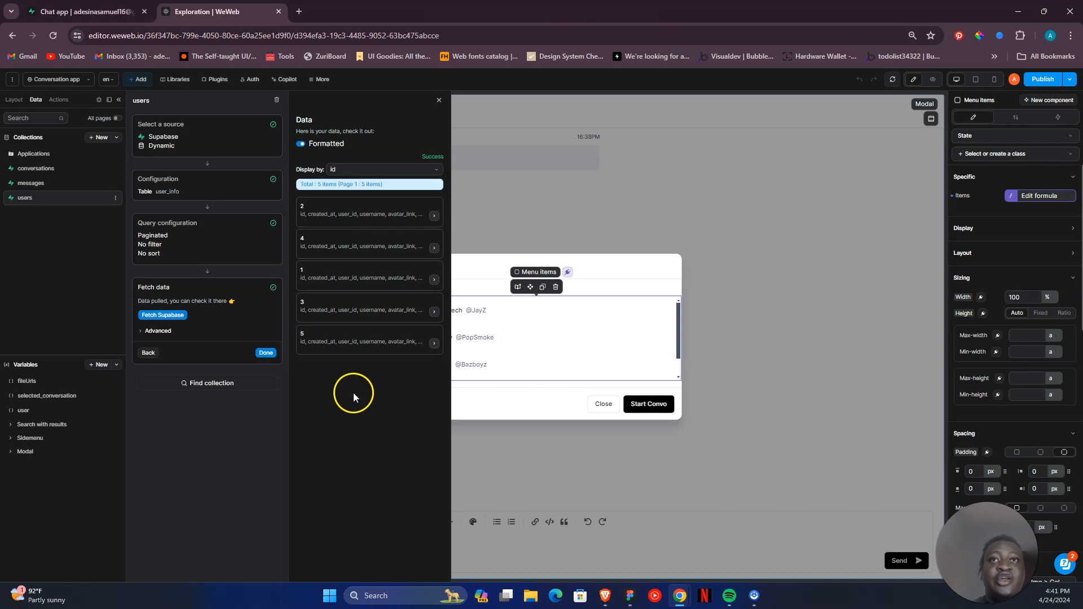
- Expand the users collection's Configuration, examine the user_info fields it fetches, and view the first returned record
left_click(224, 190)
left_click(212, 196)
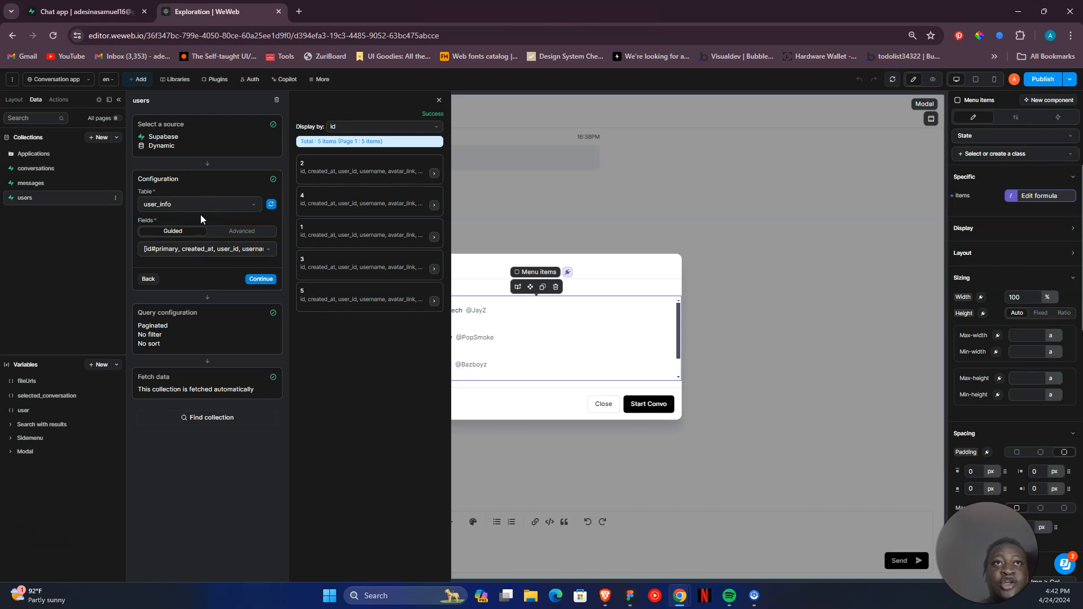
left_click(232, 253)
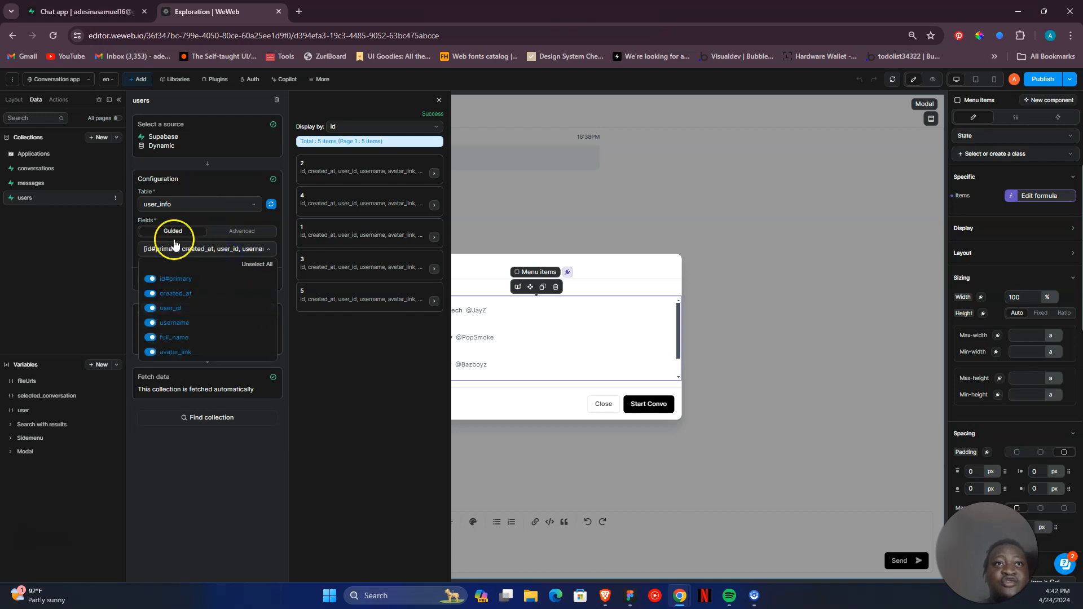
left_click(434, 174)
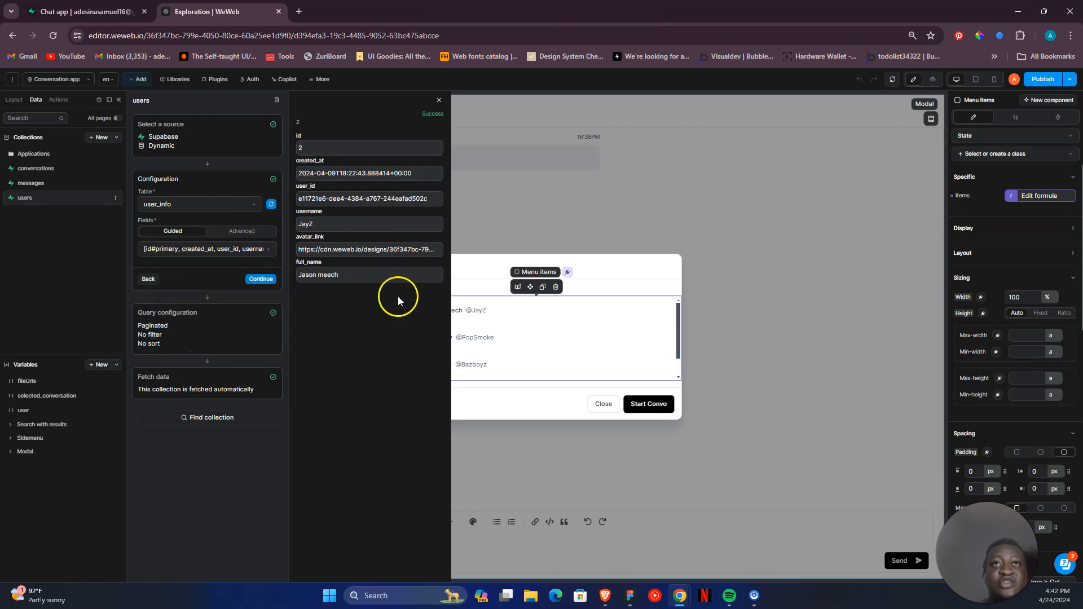
- Expand the messages collection's Configuration and read through its advanced field selection, including the user_info lookup on user_id
left_click(51, 185)
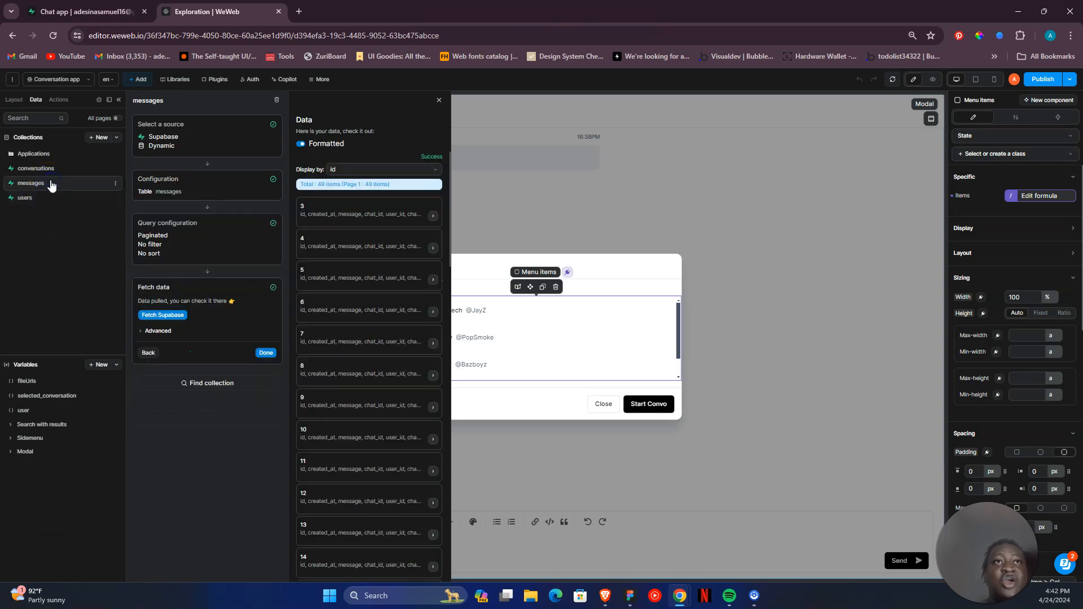
left_click(224, 197)
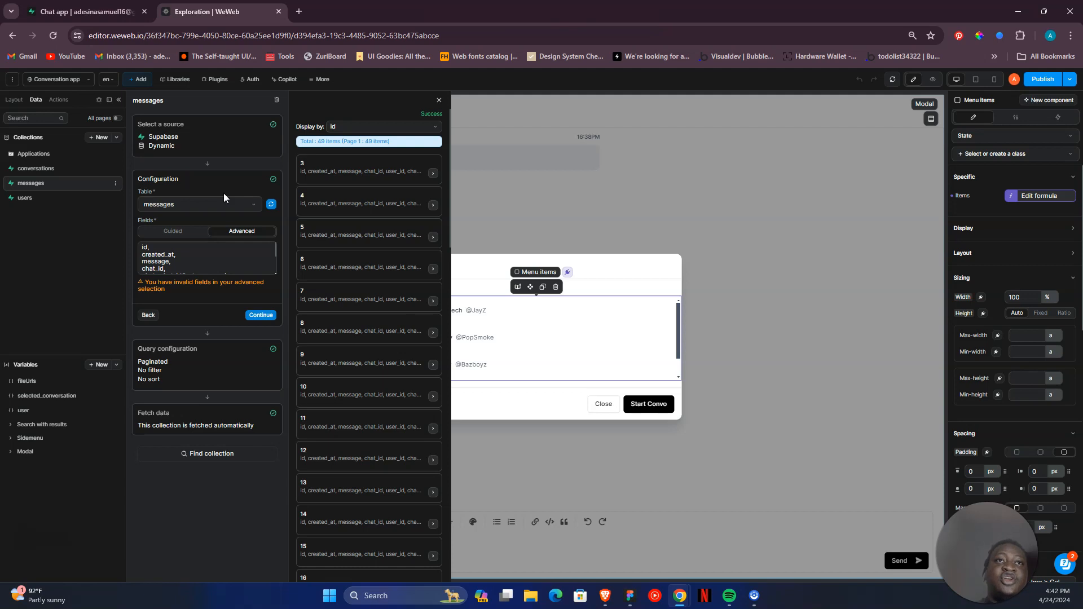
left_click(211, 250)
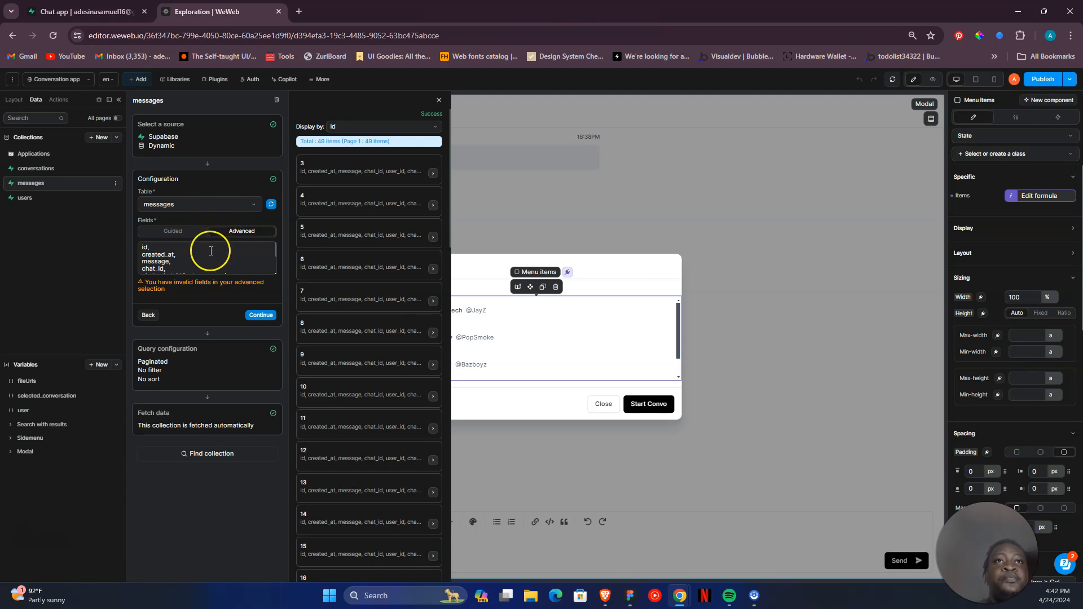
scroll(186, 252, "down", 2)
scroll(161, 249, "up", 2)
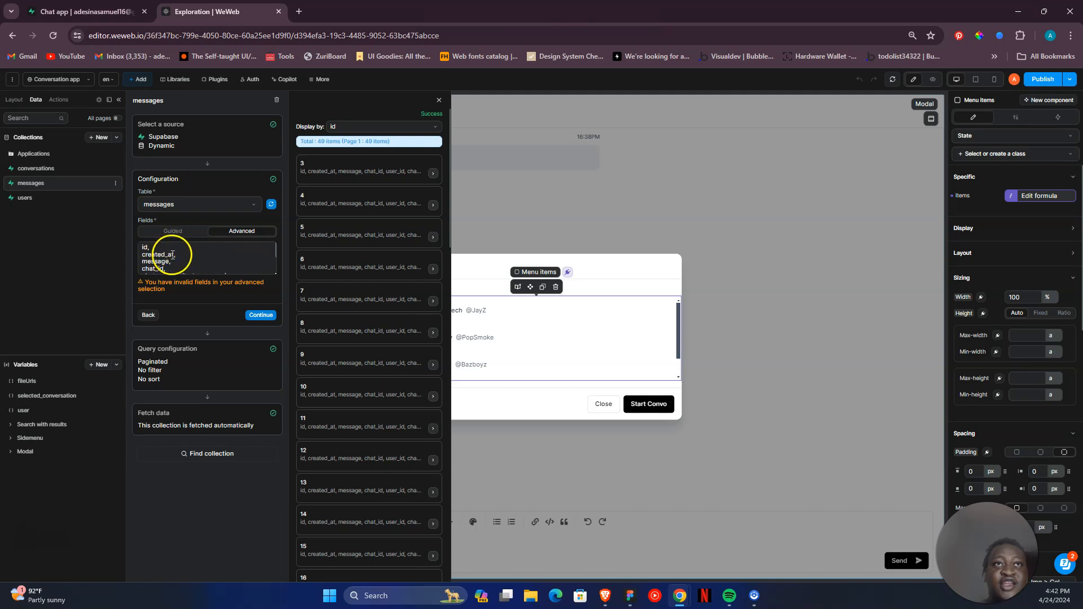
scroll(172, 263, "down", 3)
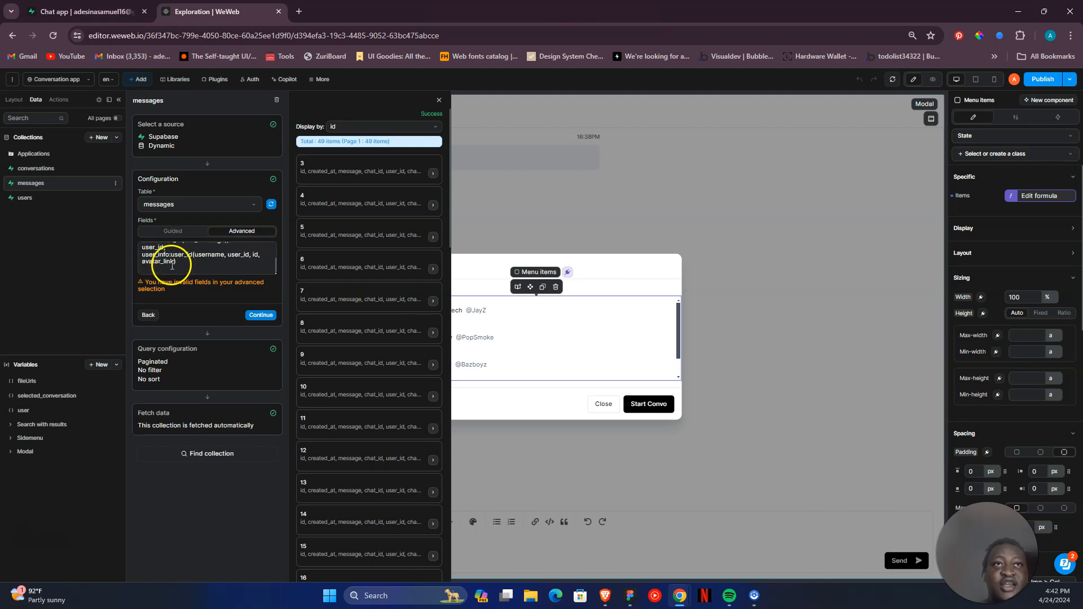
scroll(163, 257, "up", 2)
scroll(156, 256, "down", 2)
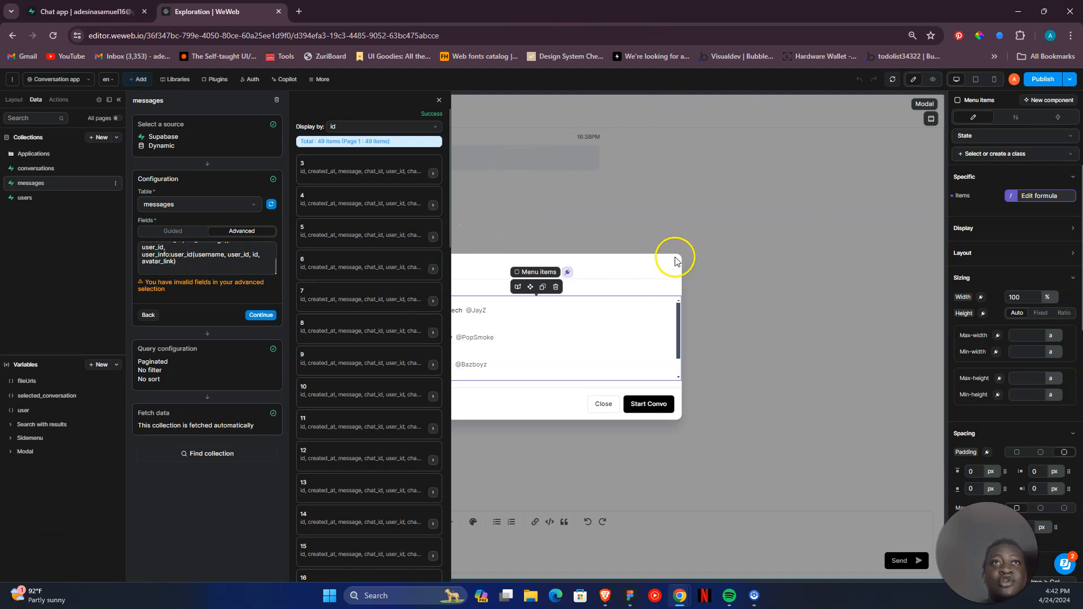
- Expand the conversations collection's Configuration and read the advanced fields fetched from the chats table
left_click(88, 170)
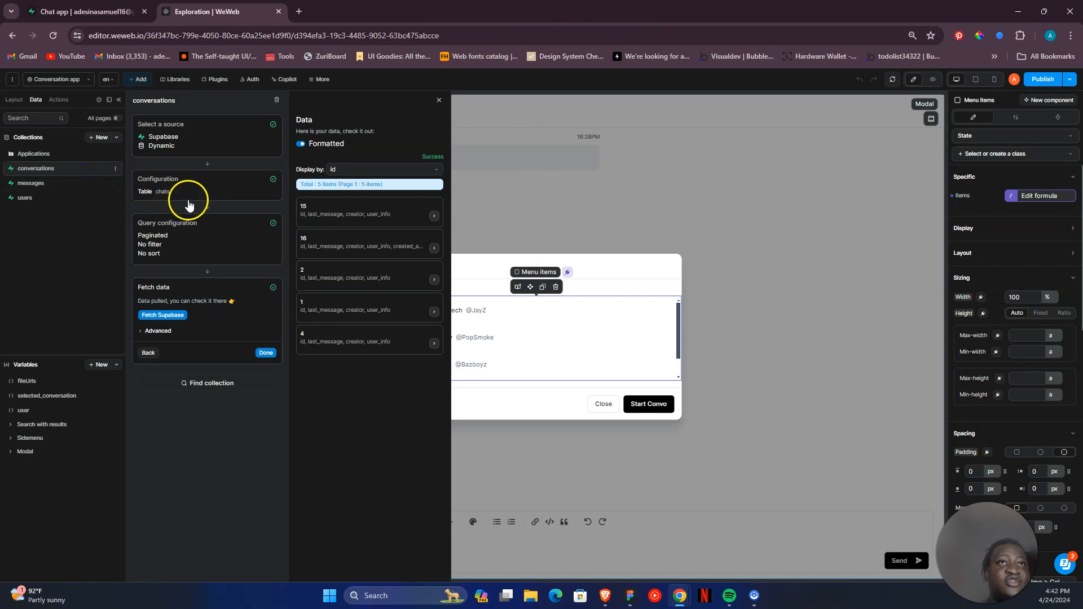
left_click(173, 193)
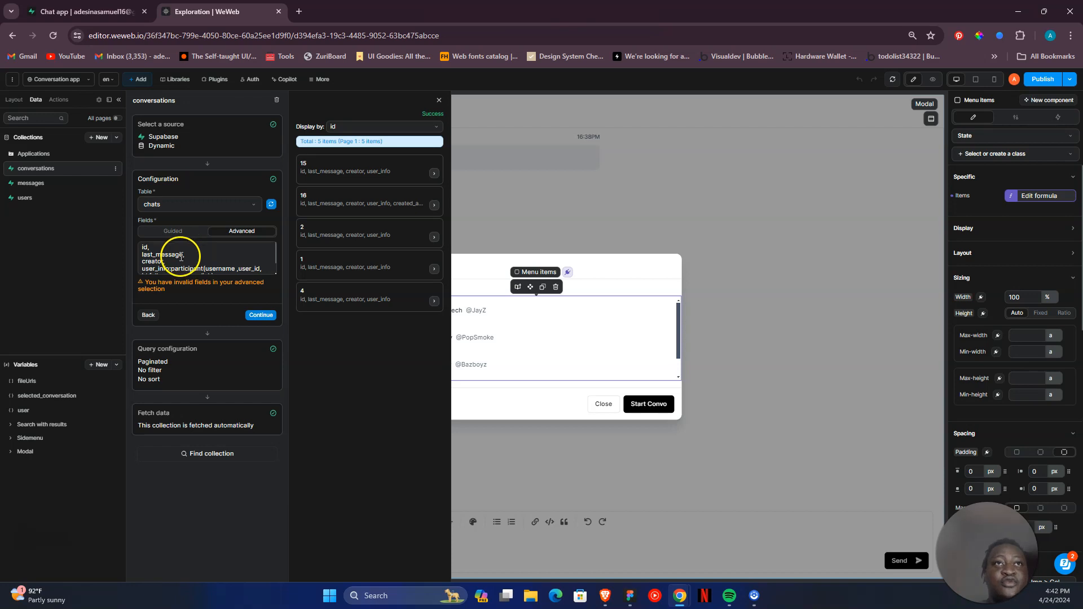
scroll(154, 256, "down", 1)
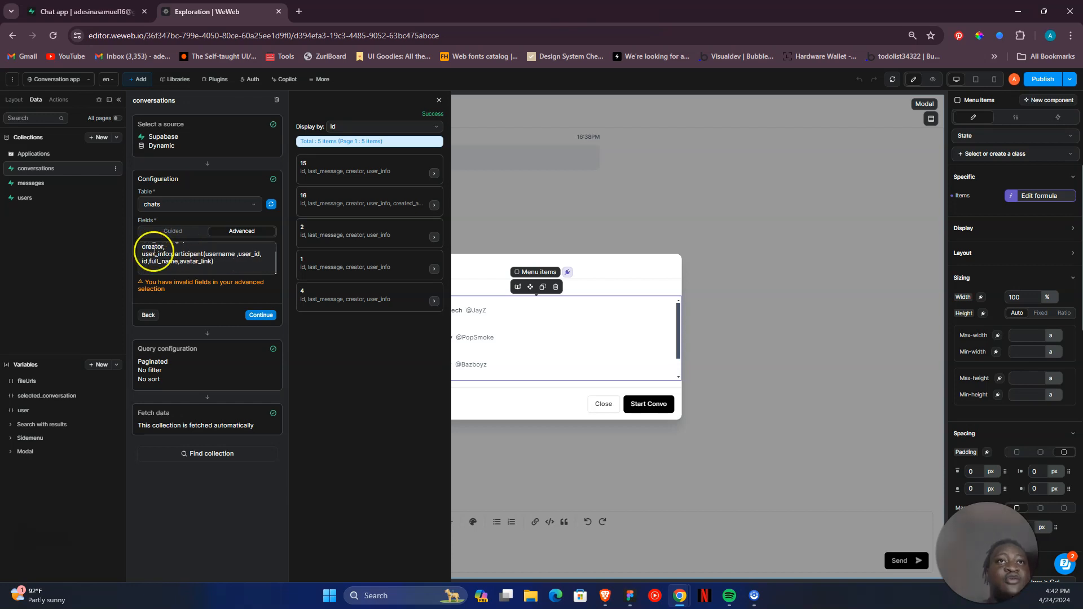
- Return to the messages collection's Configuration and examine how its advanced fields fetch user_info through user_id
left_click(66, 183)
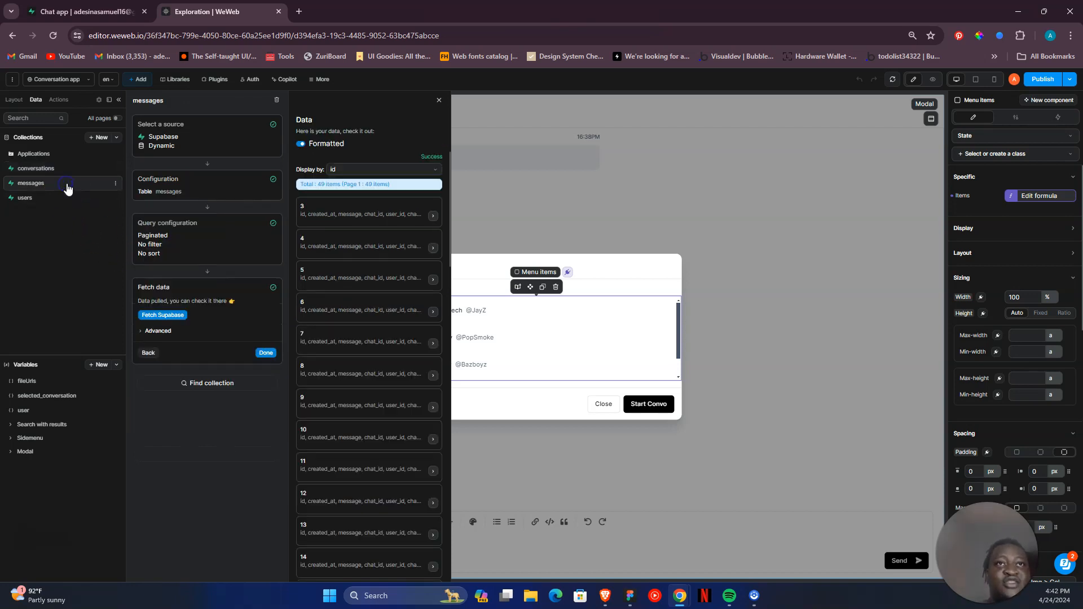
left_click(158, 184)
scroll(192, 262, "down", 2)
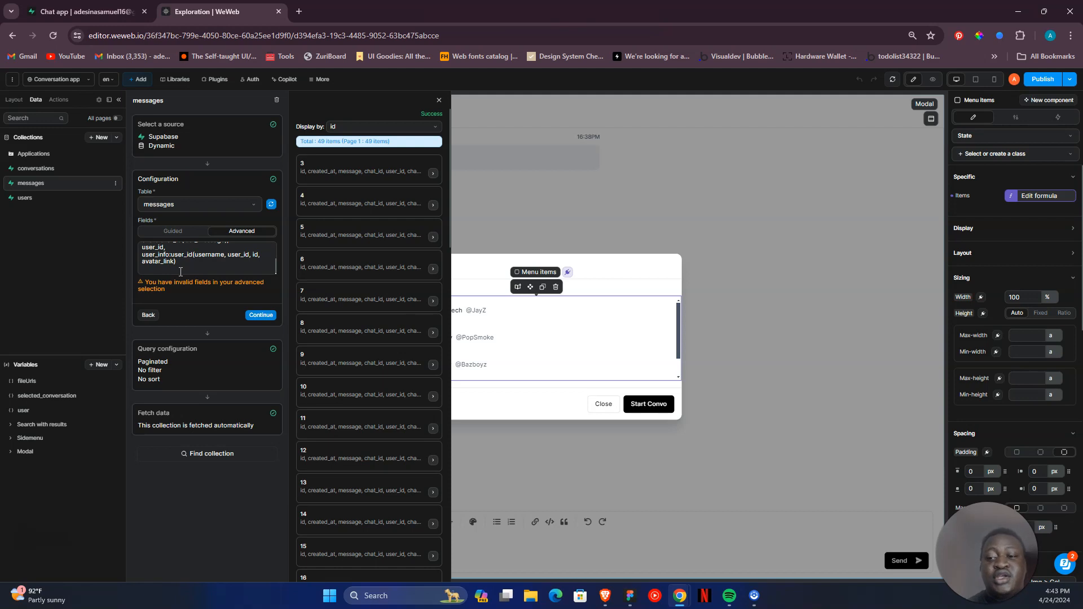
left_click(239, 231)
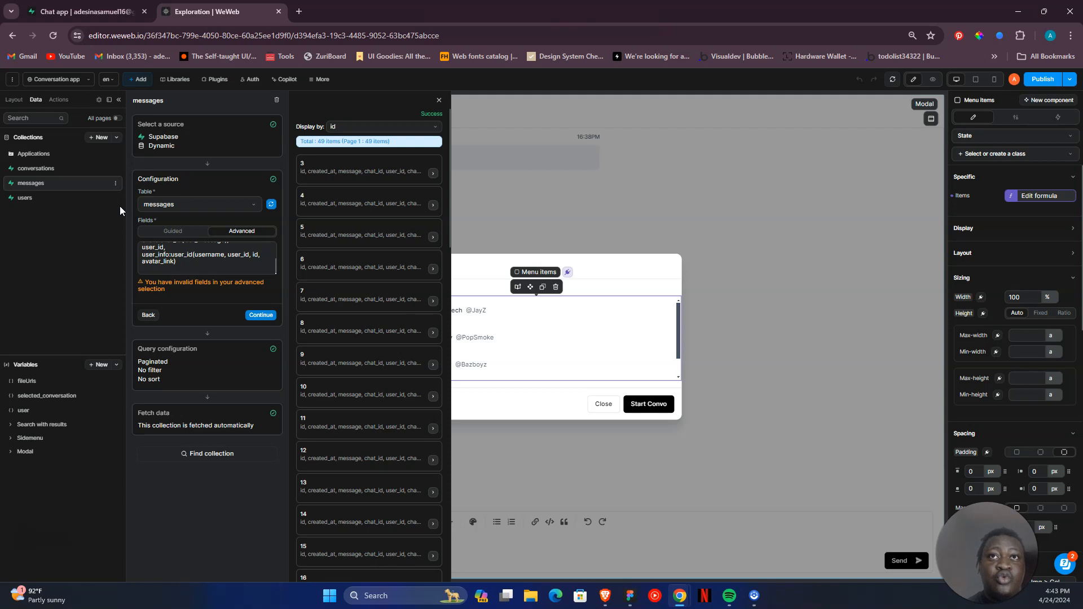
- Recheck the conversations collection's advanced fields, including the user_info lookup on participant, then close the collection view
left_click(82, 169)
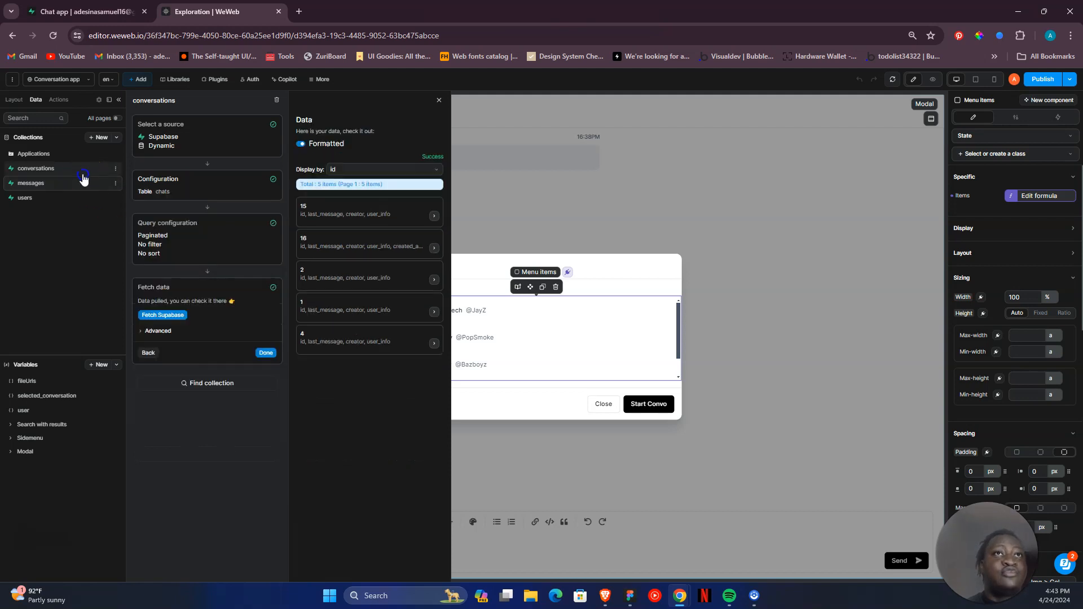
left_click(217, 185)
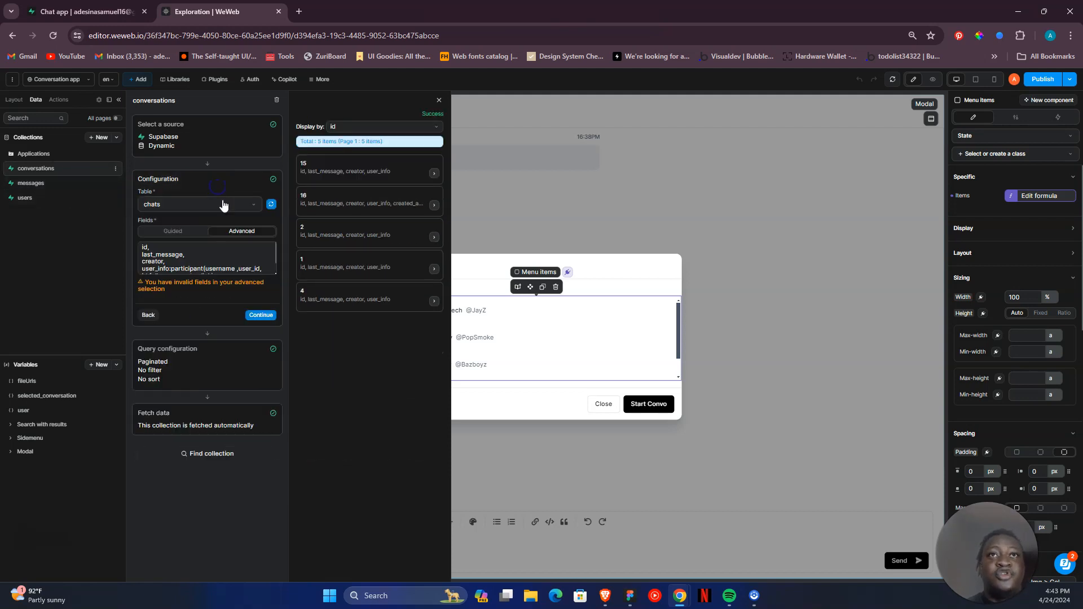
scroll(224, 268, "down", 1)
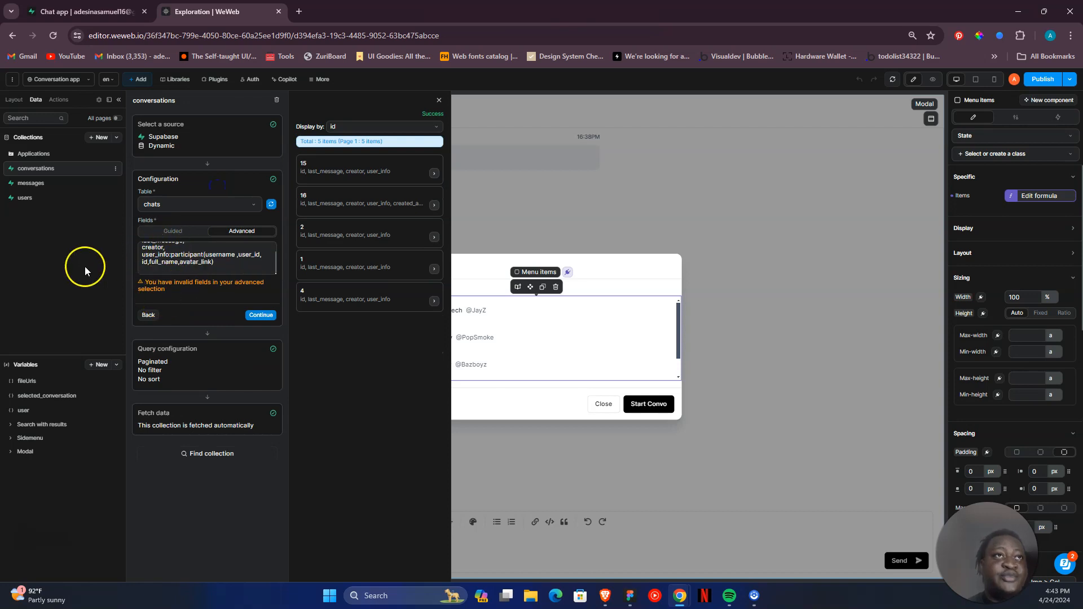
left_click(500, 128)
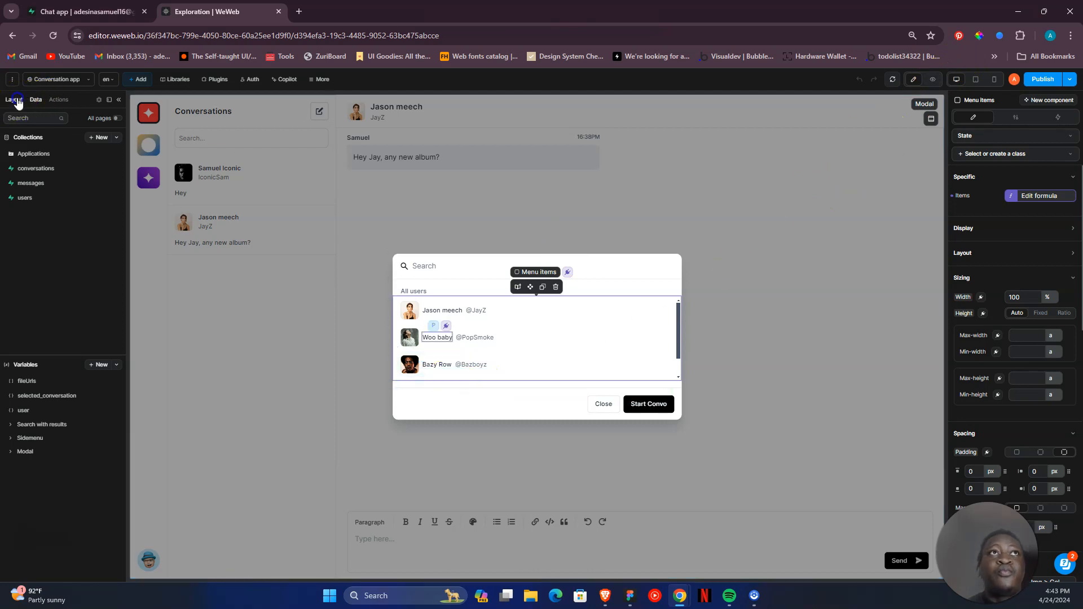
- Expand Menu items in the modal's element tree and select the _Command dropdown menu item inside it
left_click(15, 100)
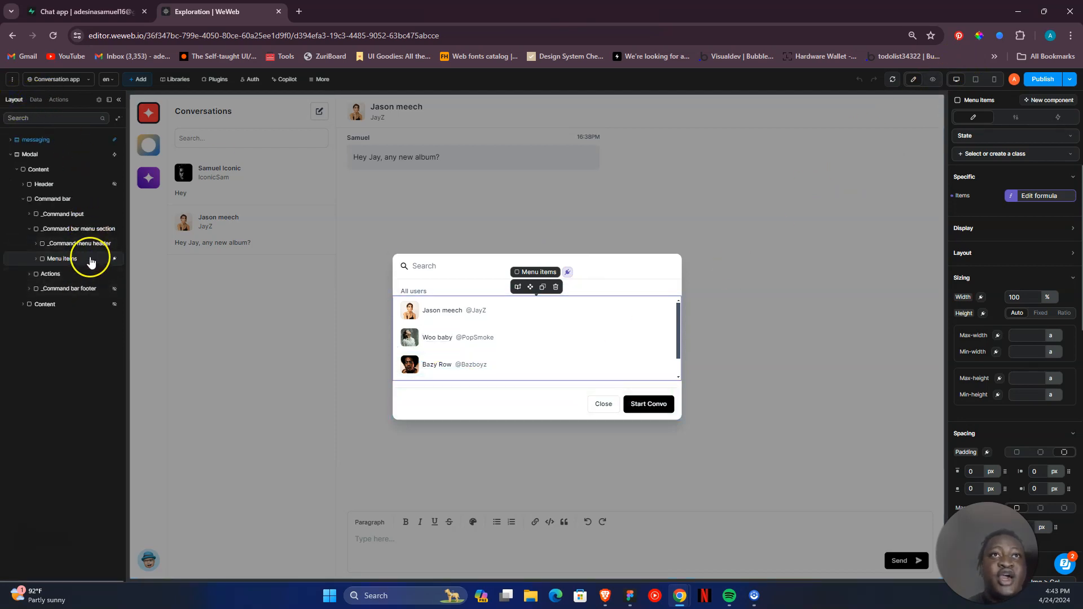
left_click(94, 244)
left_click(88, 259)
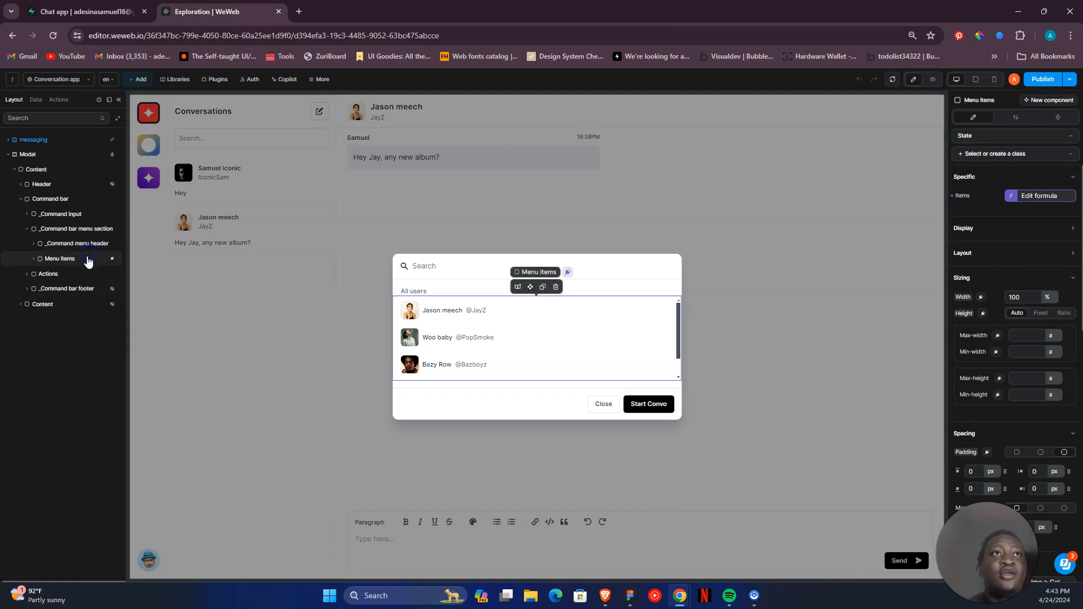
left_click(44, 261)
left_click(90, 273)
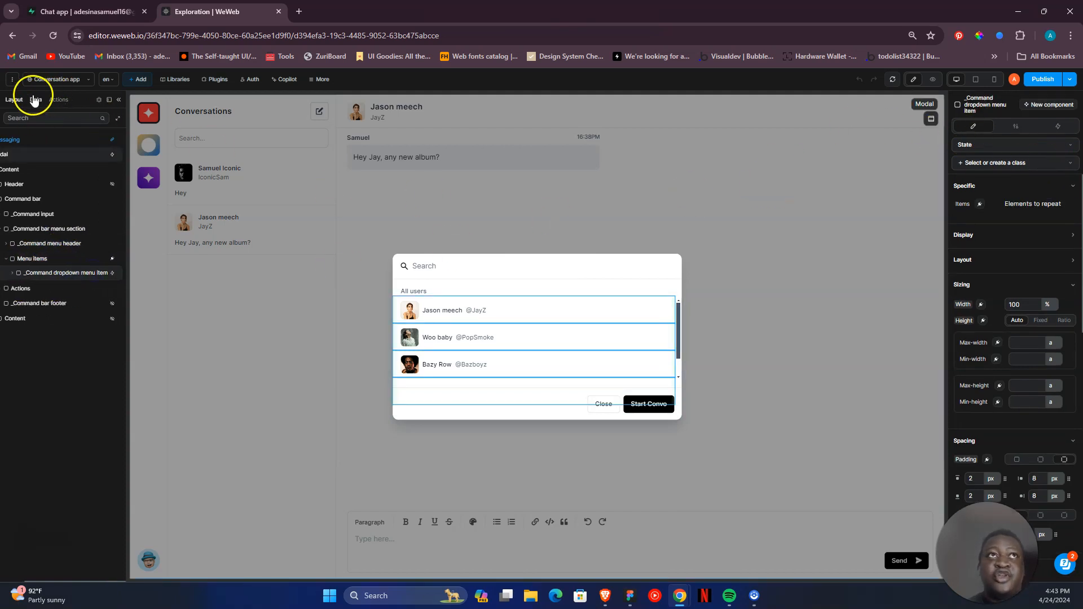
- Open the global create new convo workflow, inspect the create record action's creator and participant formulas, then close the workflow
left_click(52, 101)
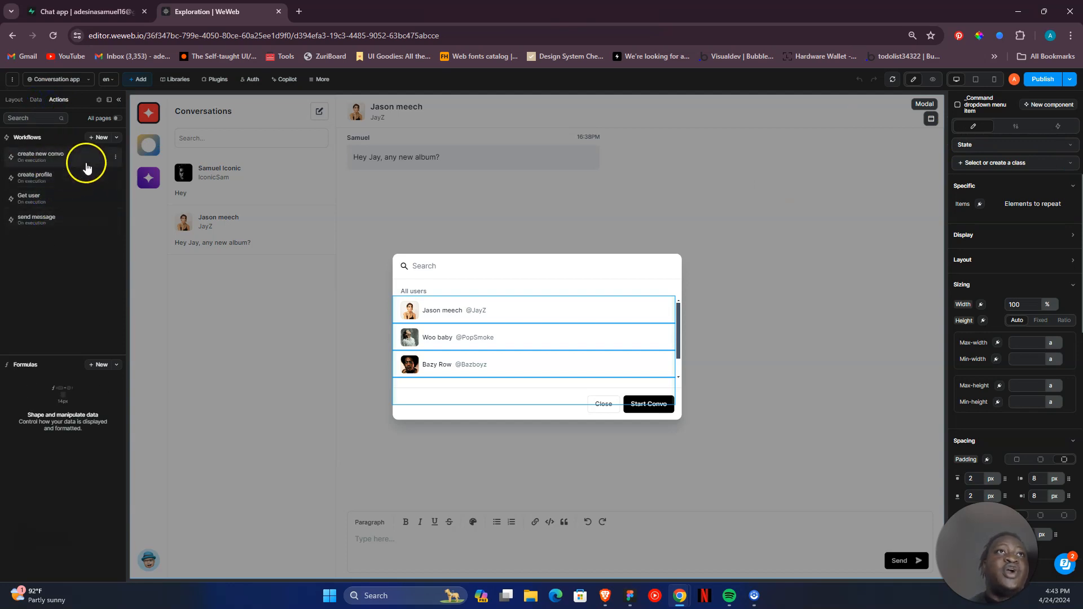
left_click(85, 164)
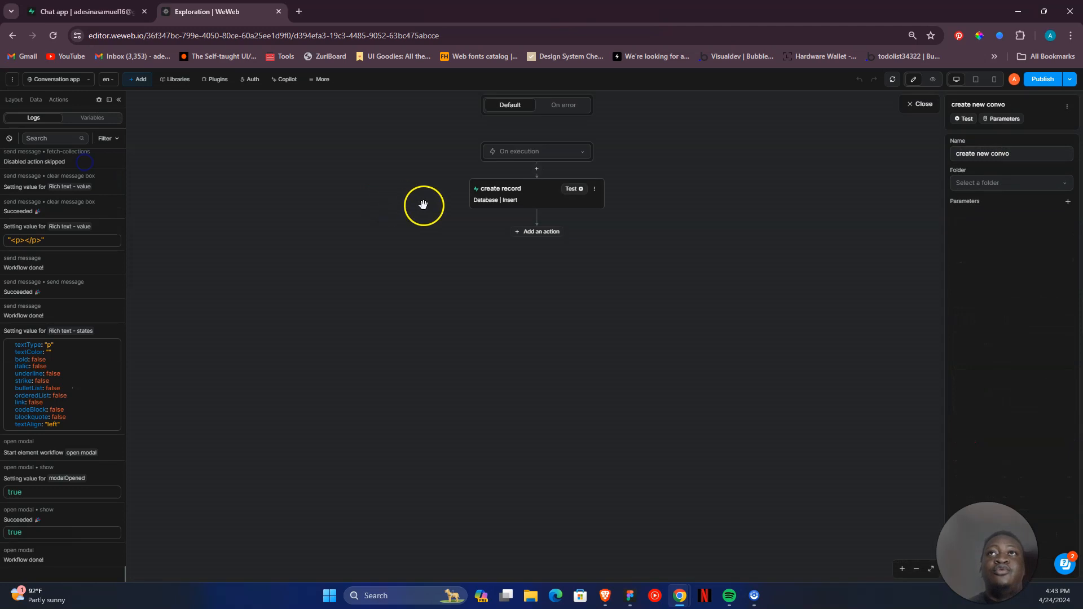
left_click(496, 200)
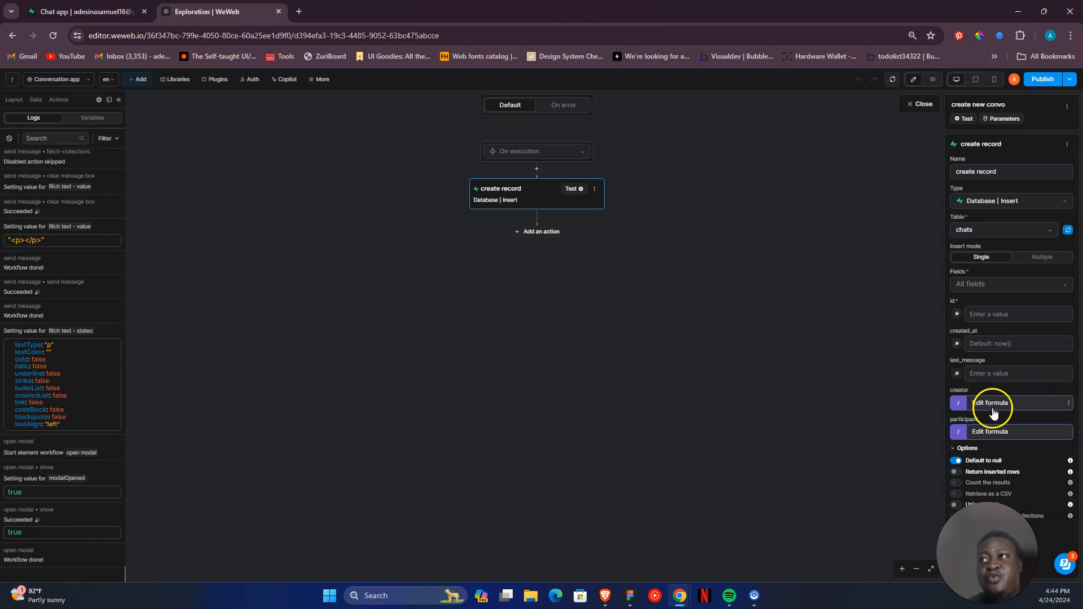
left_click(962, 404)
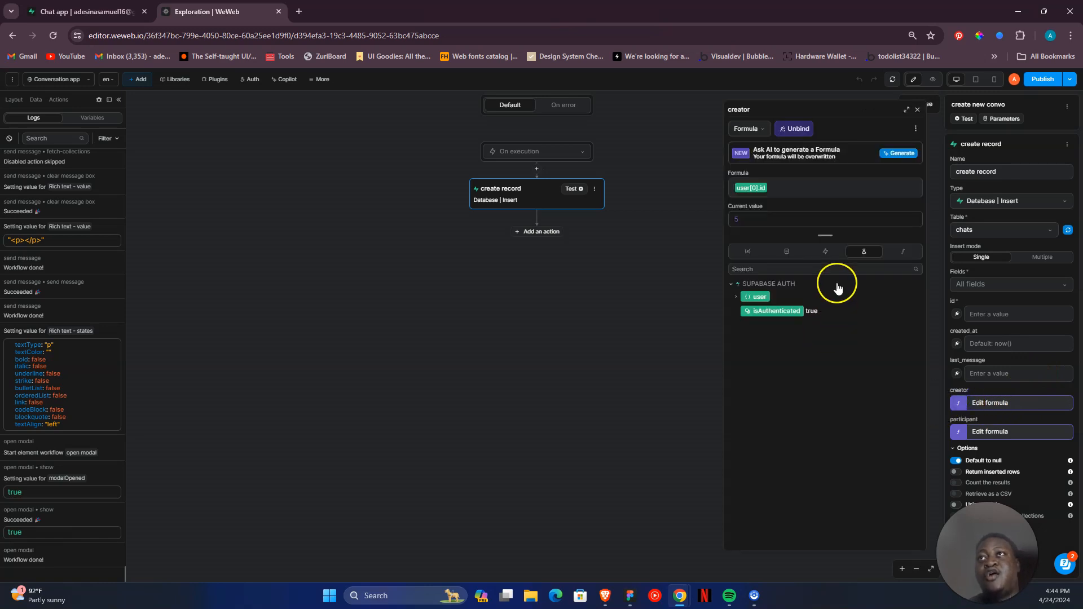
left_click(917, 111)
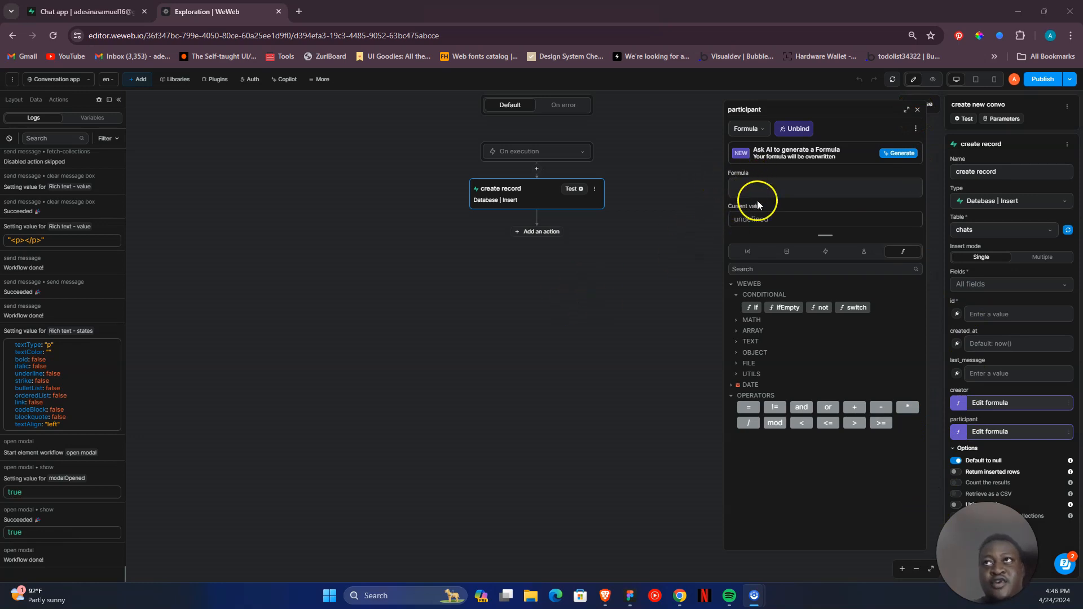
left_click(918, 110)
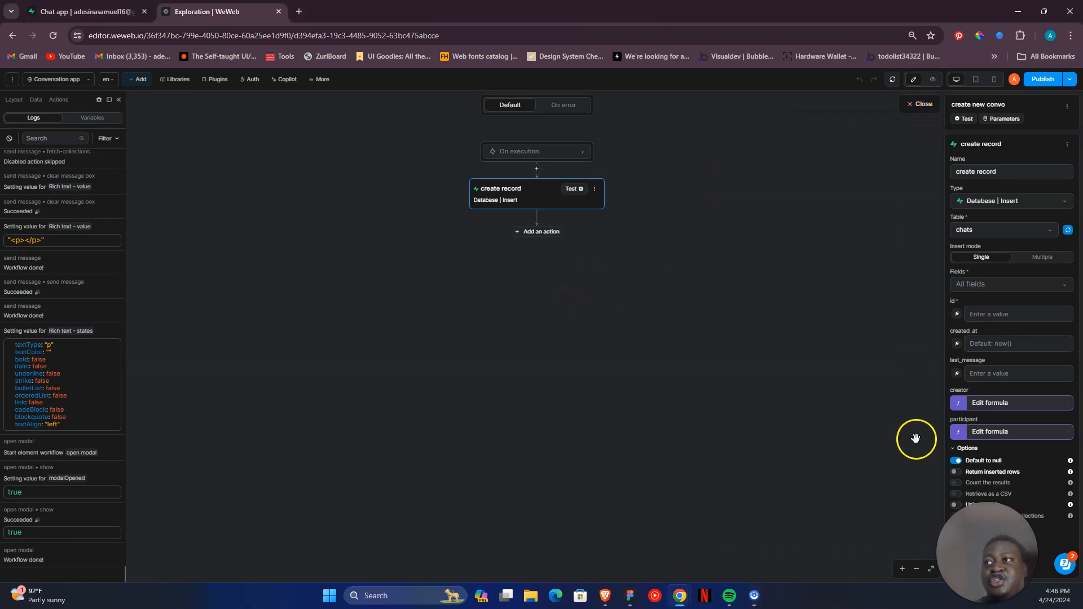
left_click(907, 105)
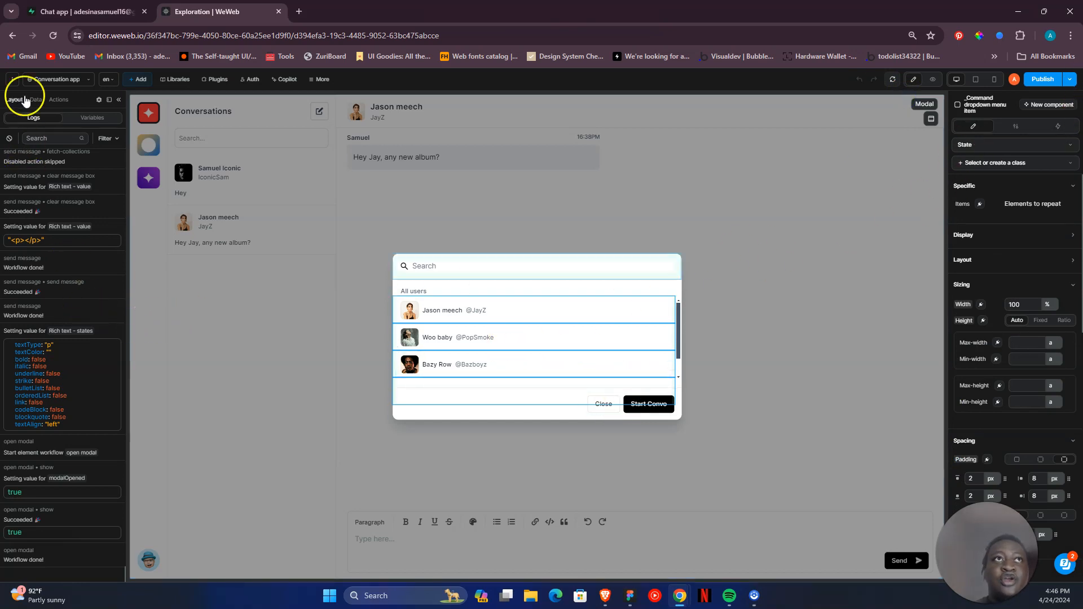
- Open the dropdown menu item's on-click create new convo workflow and view the participant formula of its create record action
left_click(16, 100)
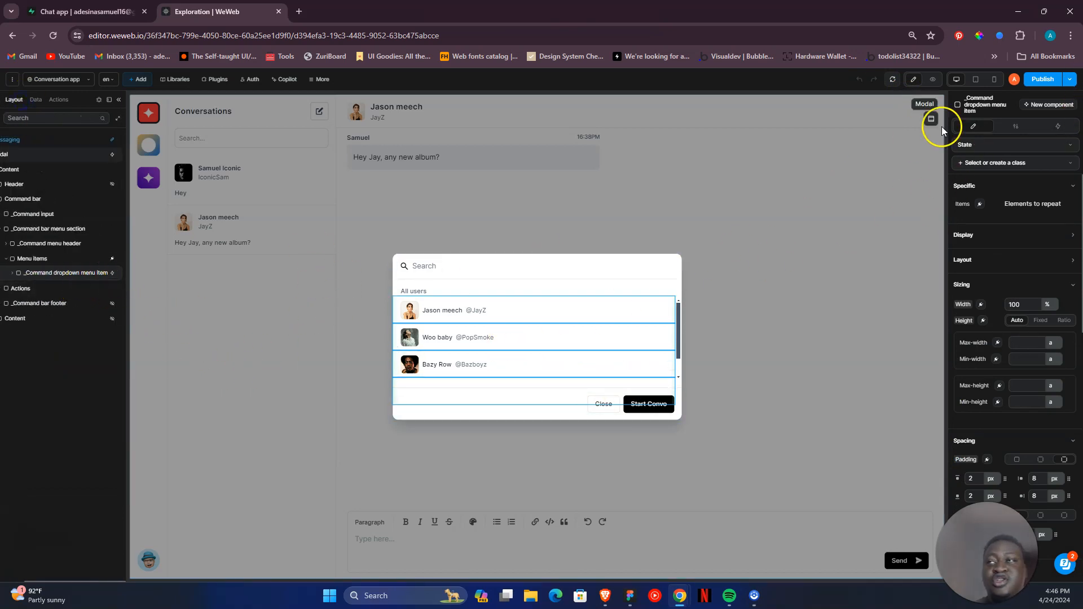
left_click(1057, 126)
left_click(994, 165)
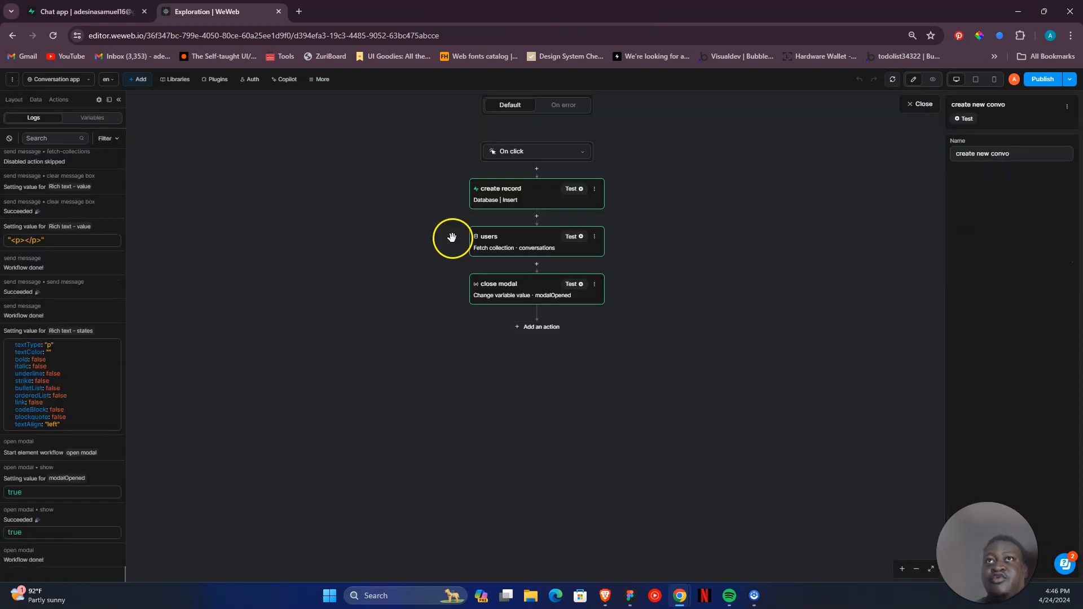
left_click(514, 199)
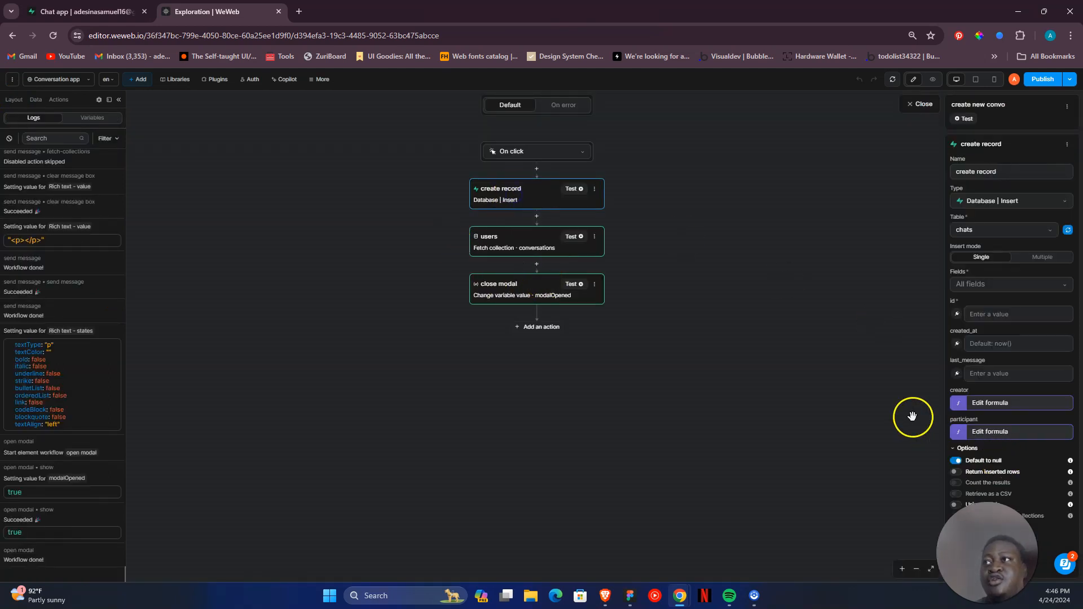
left_click(959, 432)
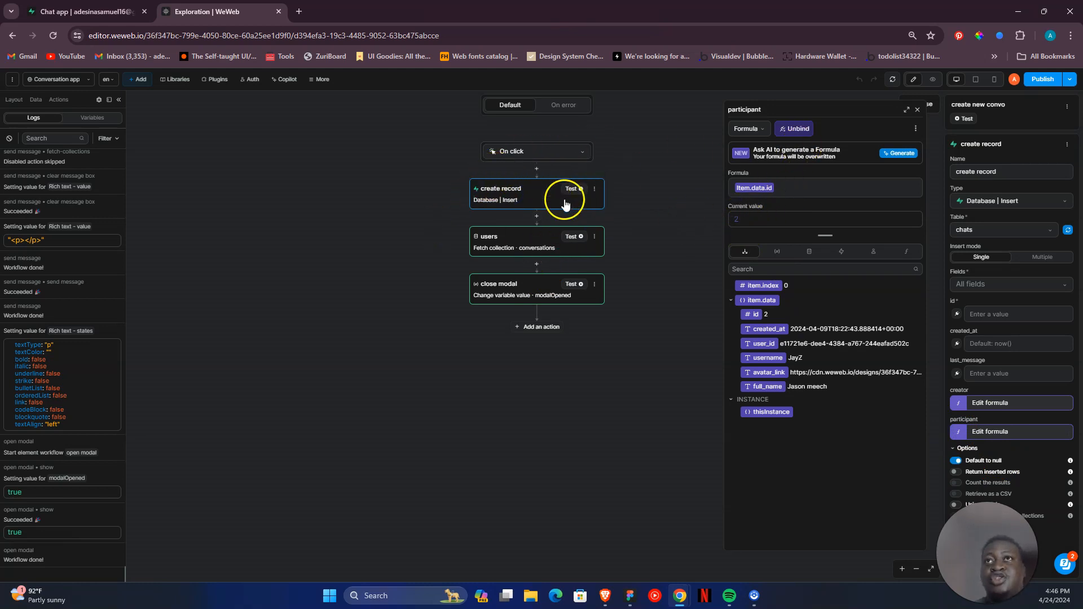
- Review the workflow's users fetch and close modal actions, then check the create record action's creator formula and close it
left_click(494, 236)
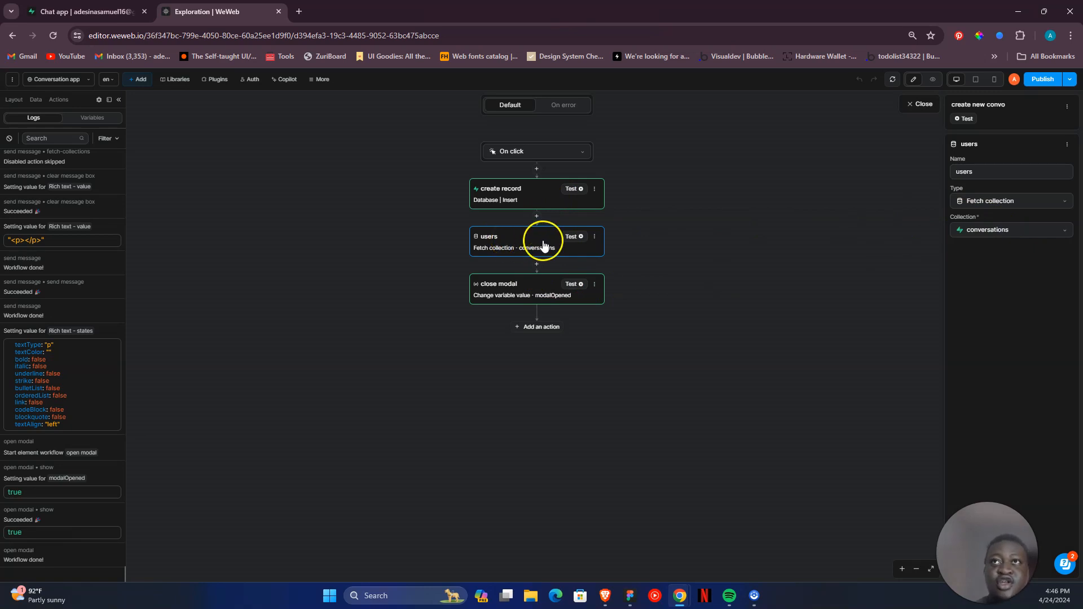
left_click(829, 204)
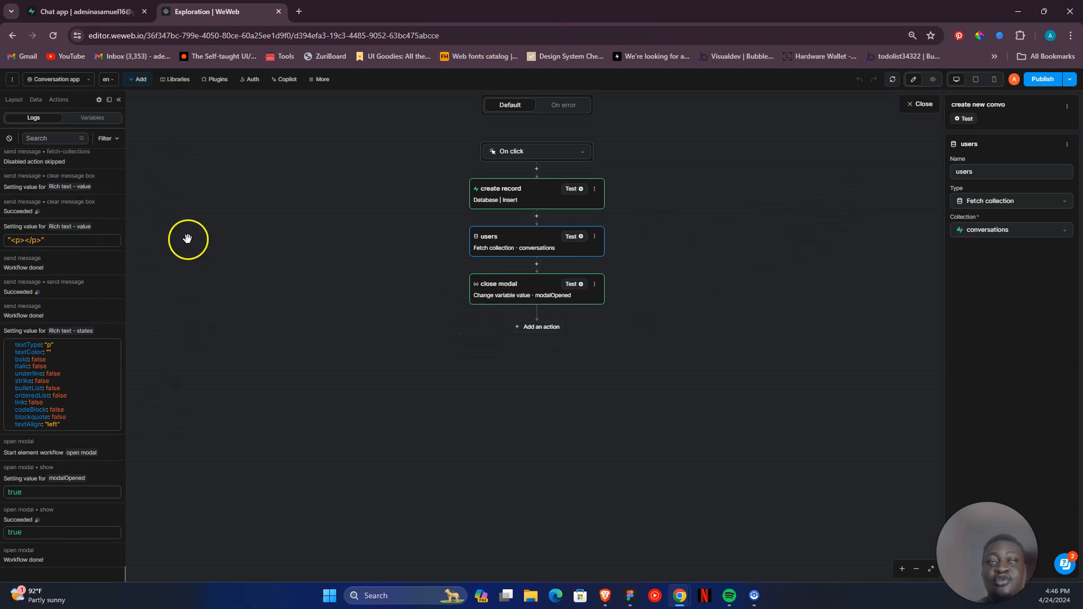
left_click(487, 285)
left_click(529, 195)
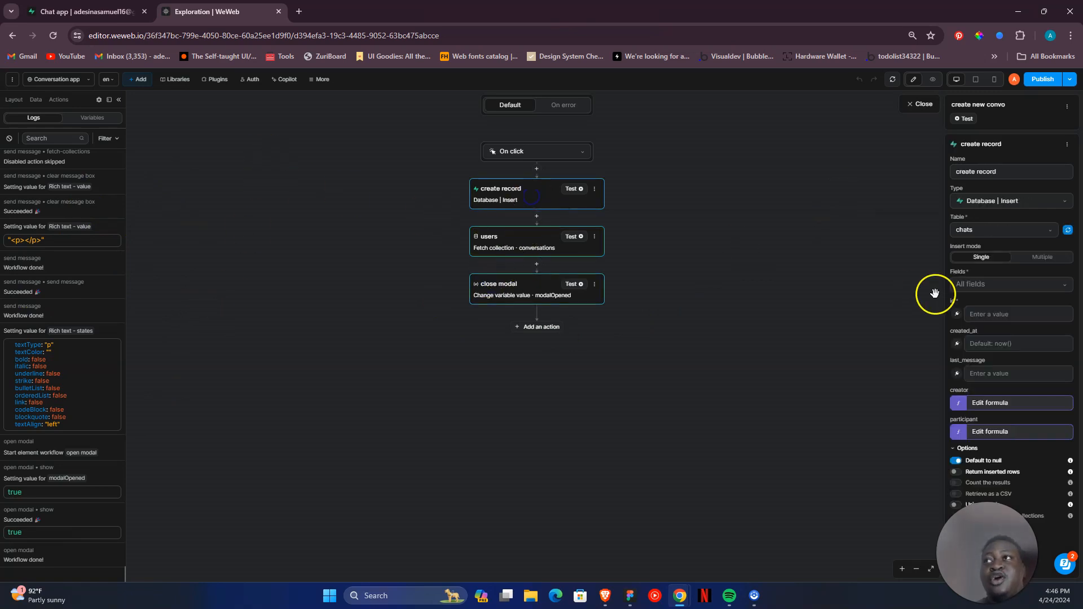
left_click(955, 403)
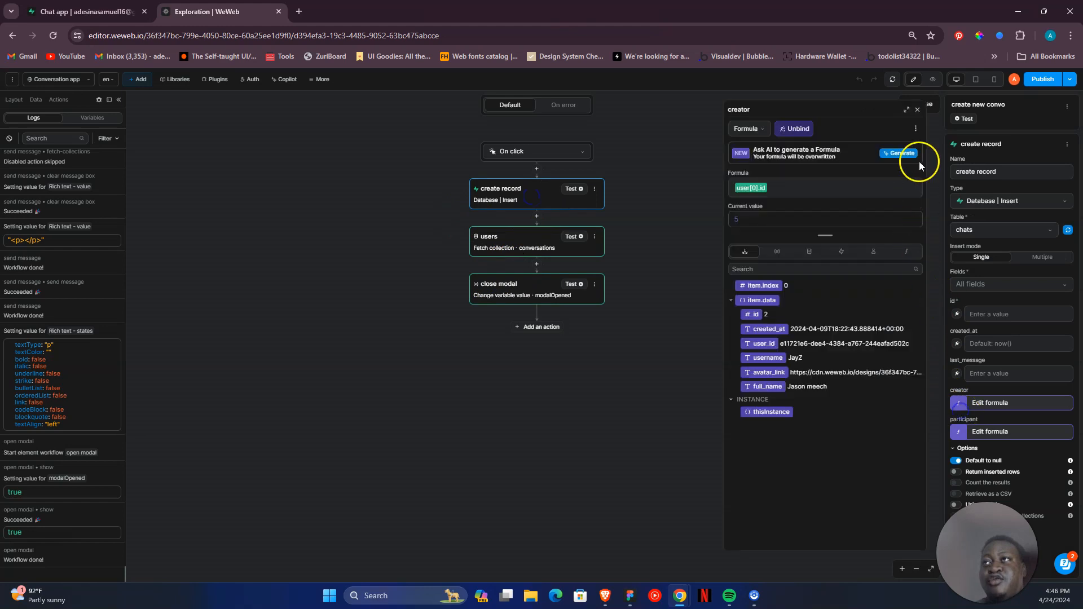
left_click(918, 111)
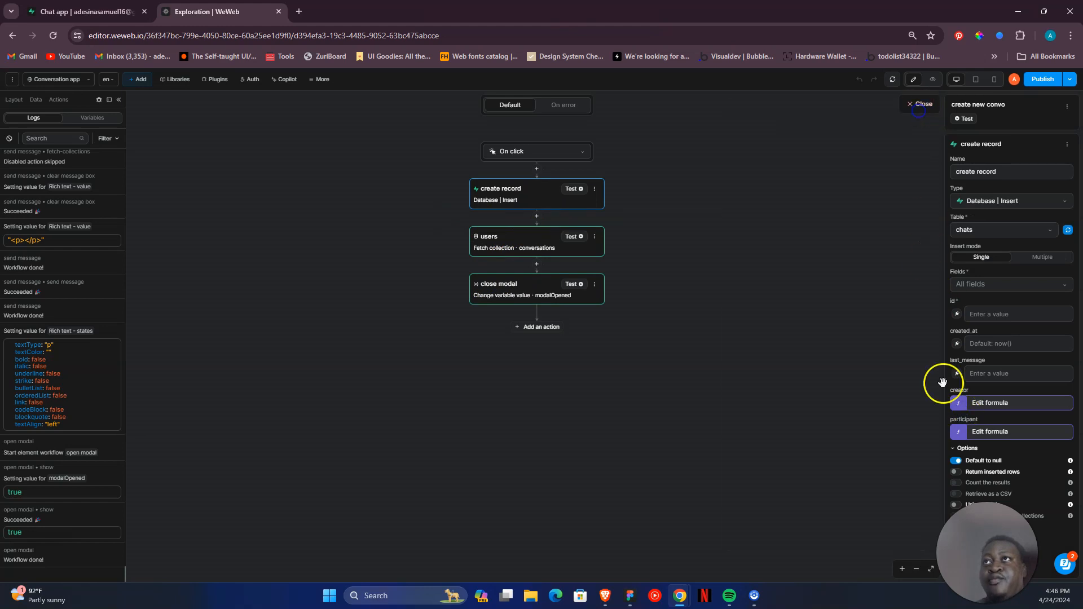
- Check the create record action's participant formula, then close the formula editor and the create new convo workflow
left_click(955, 434)
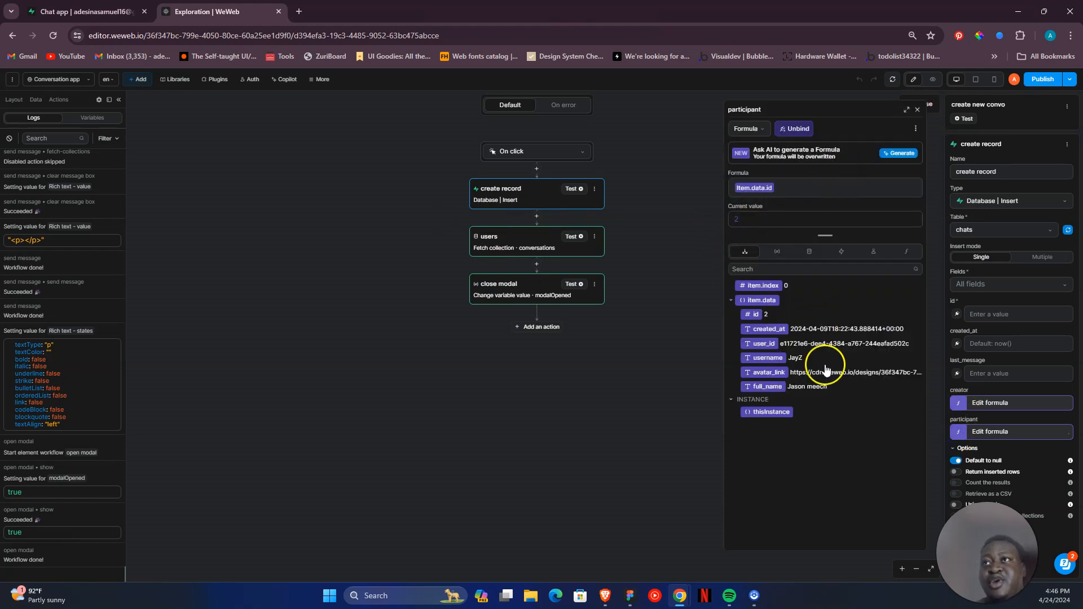
left_click(918, 111)
left_click(922, 107)
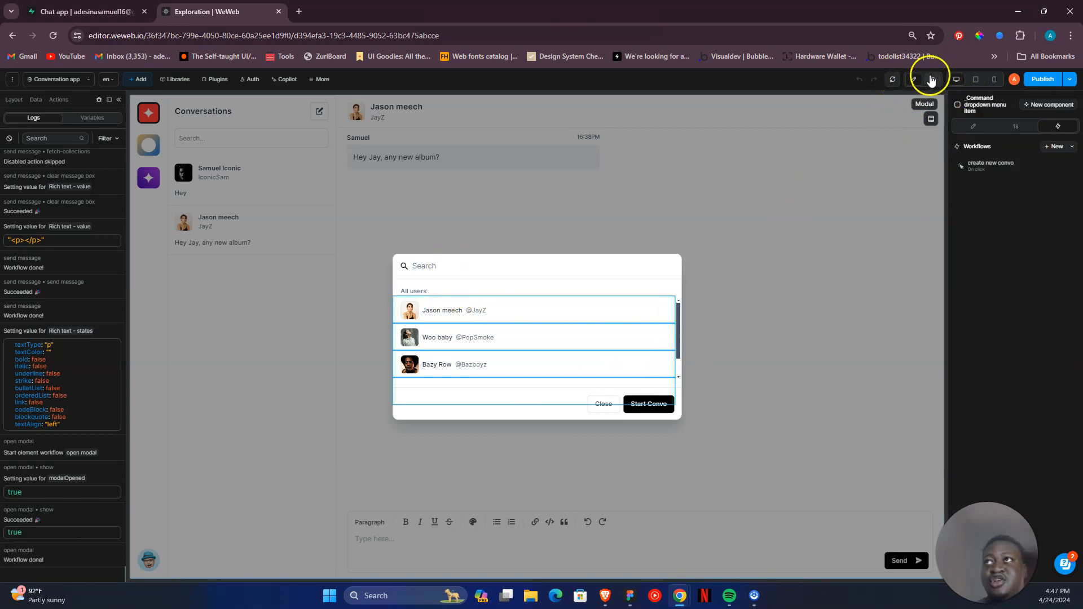
- In preview mode, dismiss the All users modal and open the first conversation in the list
left_click(932, 79)
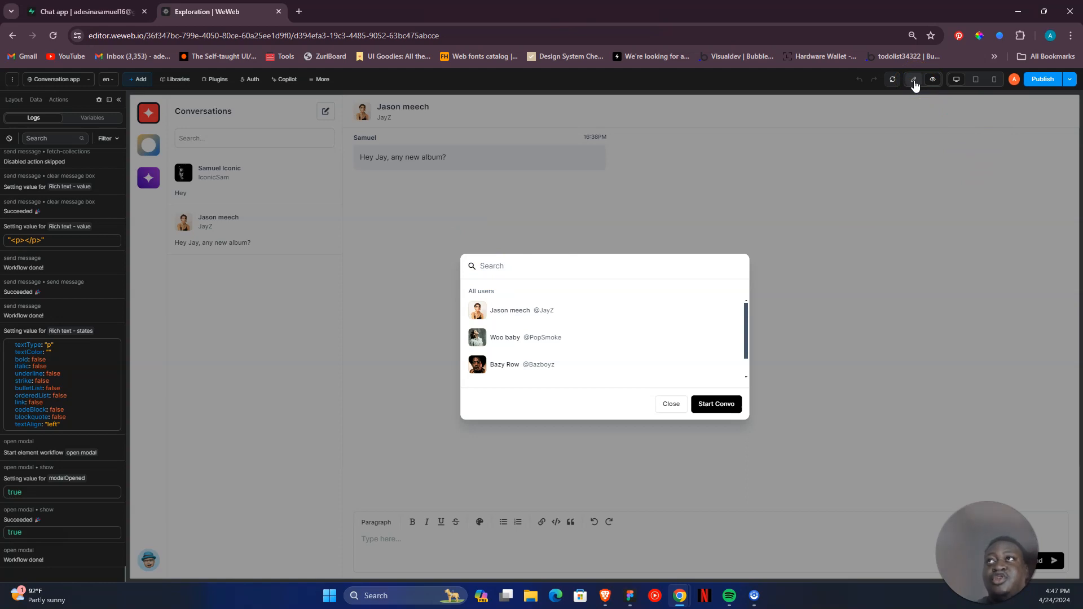
left_click(671, 403)
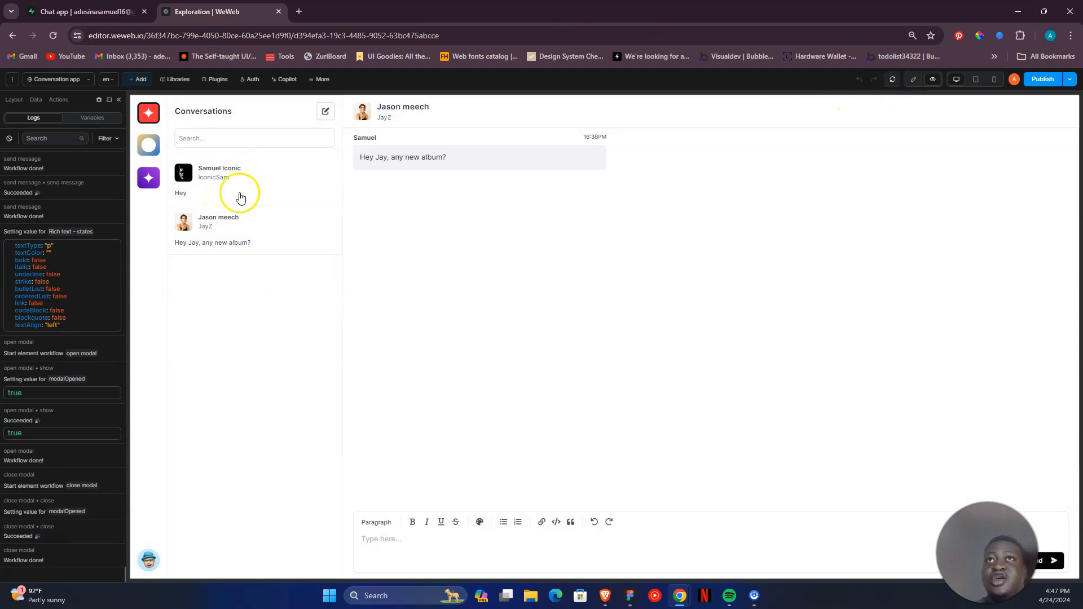
left_click(274, 191)
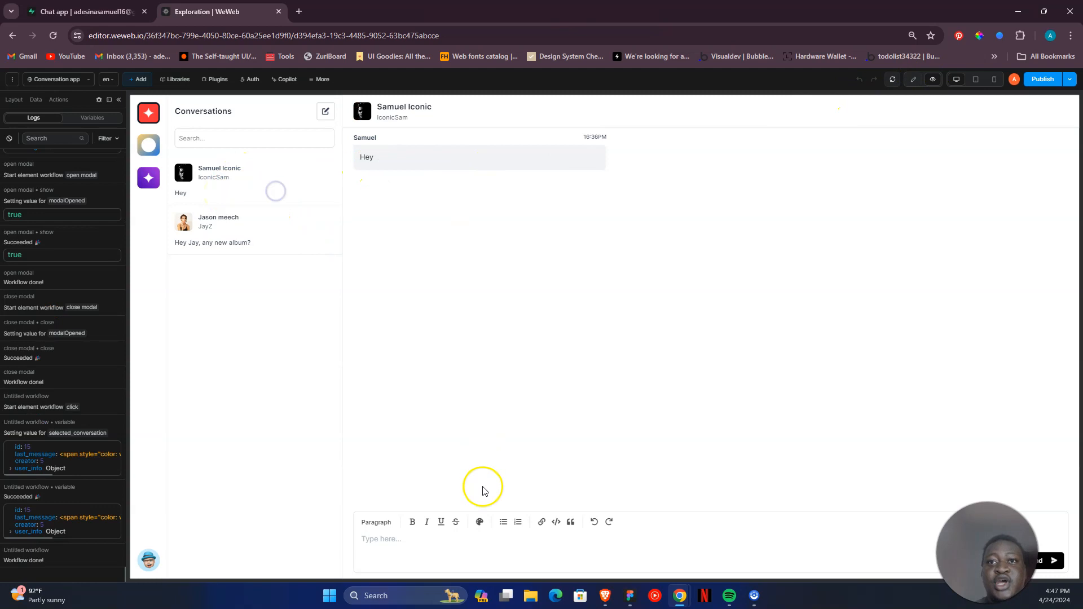
- Write the message "hello" in the open conversation, format it bold and send it
left_click(442, 545)
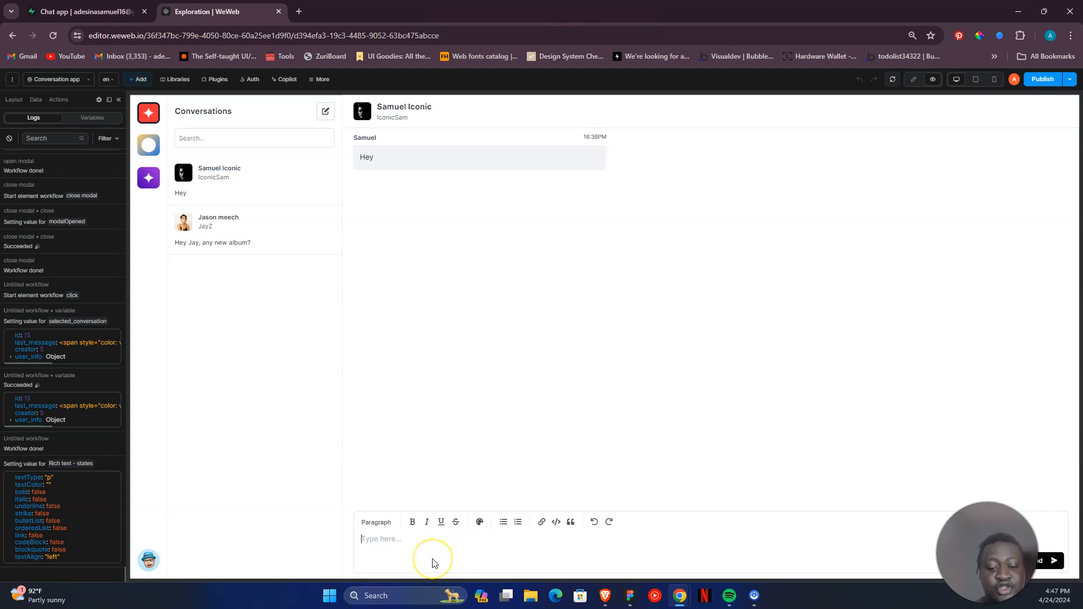
type("hello")
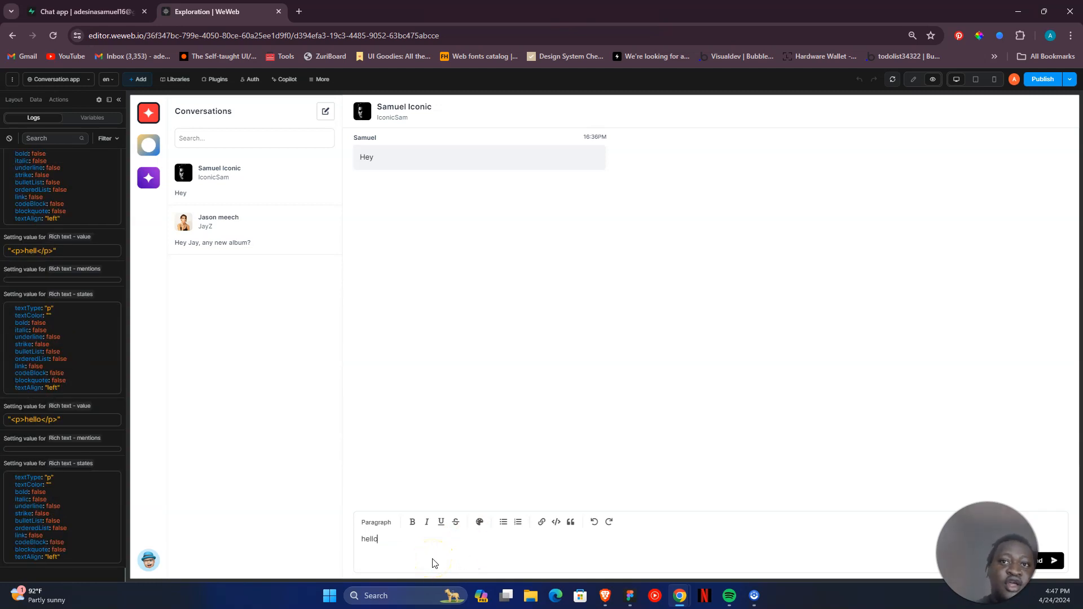
left_click(412, 522)
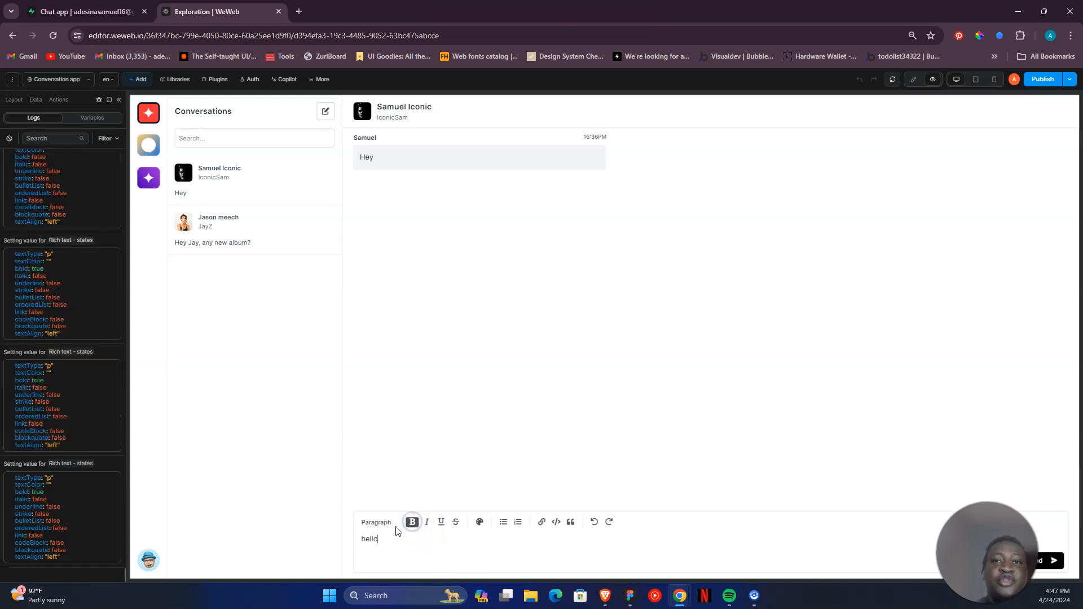
double_click(371, 540)
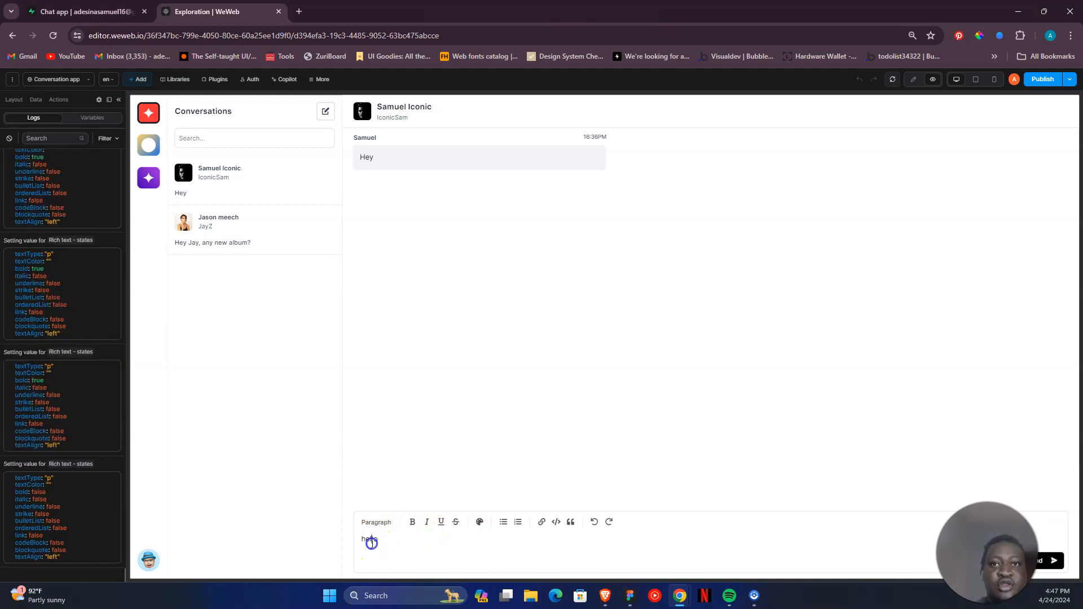
left_click(413, 522)
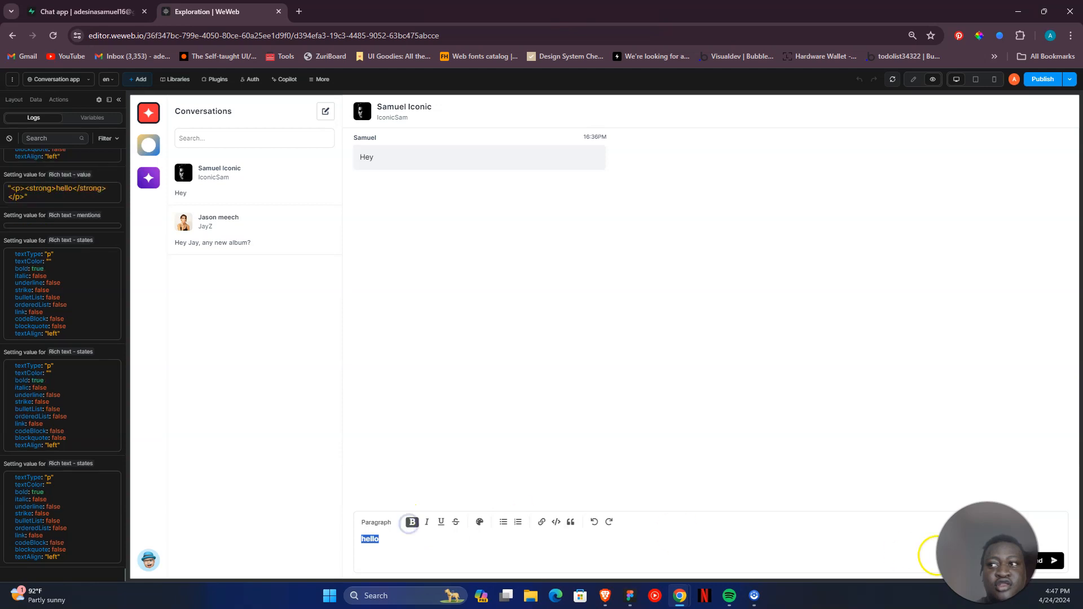
left_click(1033, 560)
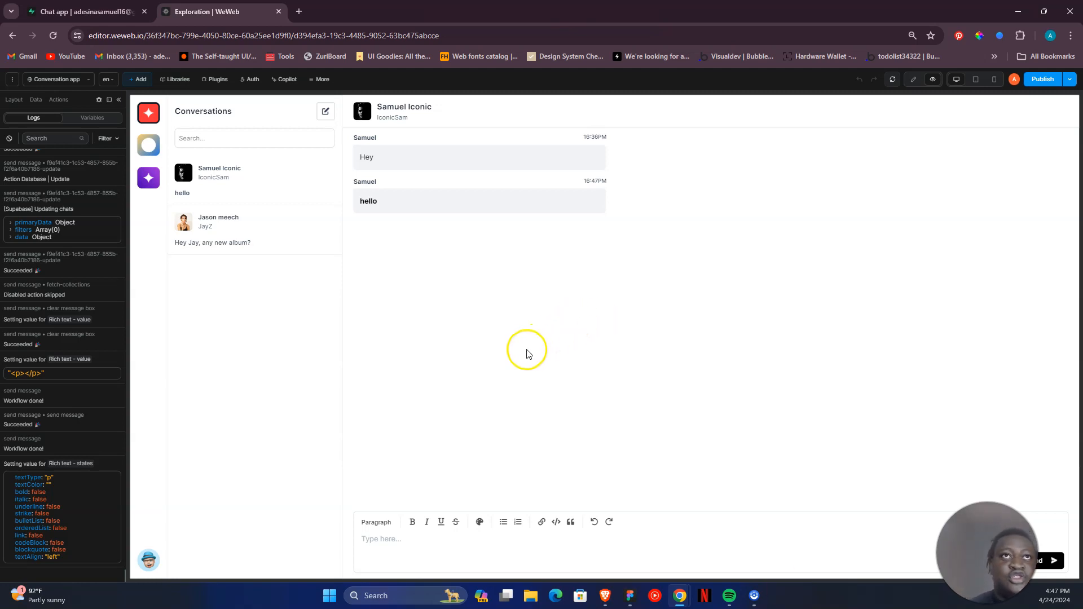
- View the paragraph and heading styles offered by the message editor, then dismiss the list
double_click(390, 519)
left_click(388, 521)
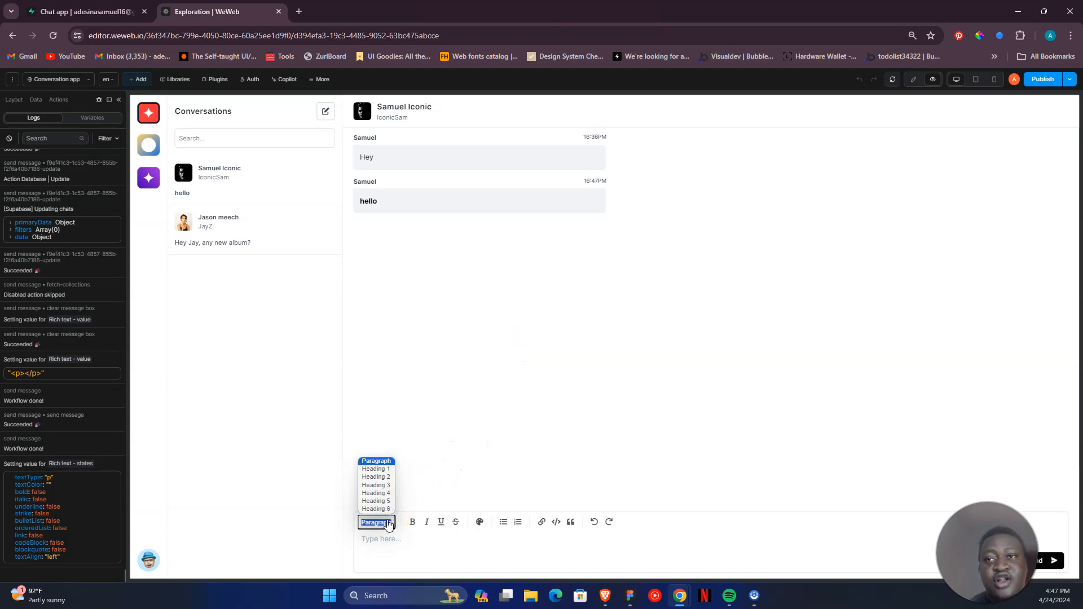
left_click(567, 385)
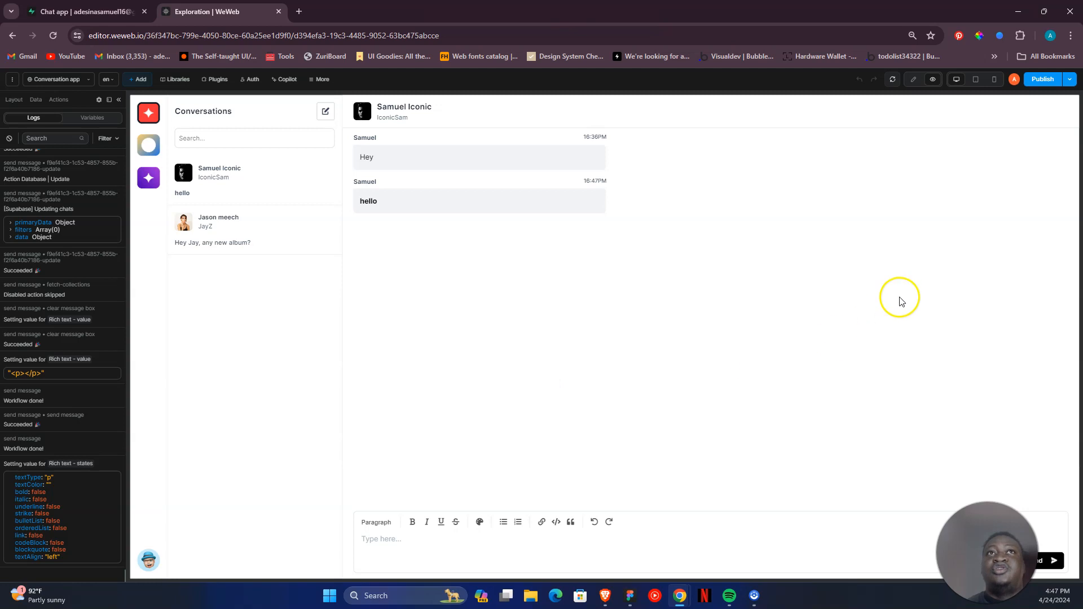
- Return to edit mode, select the Send button and open the global send message workflow
left_click(914, 80)
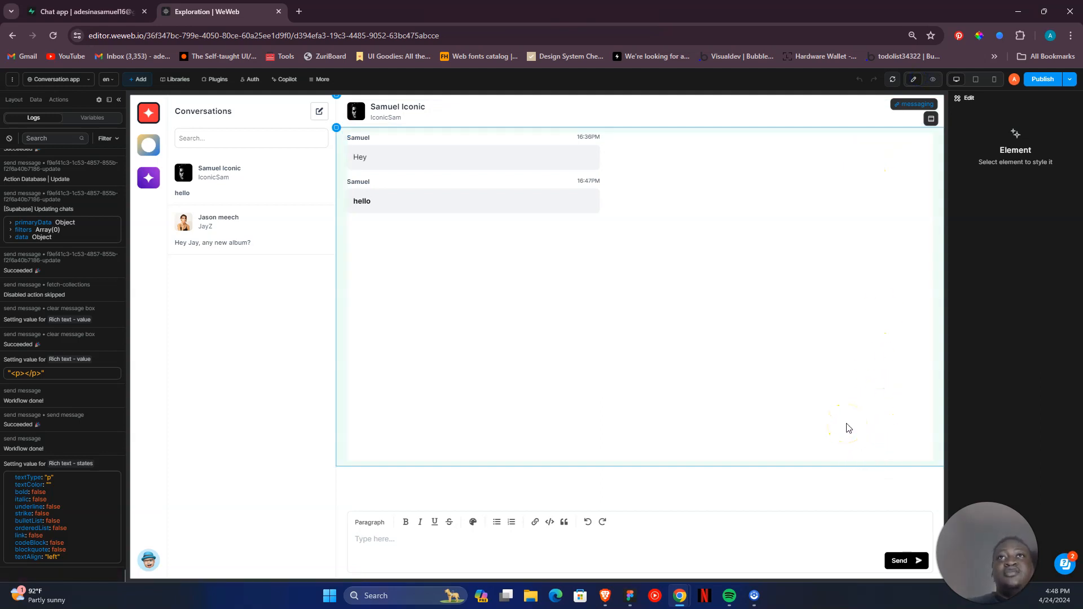
left_click(905, 560)
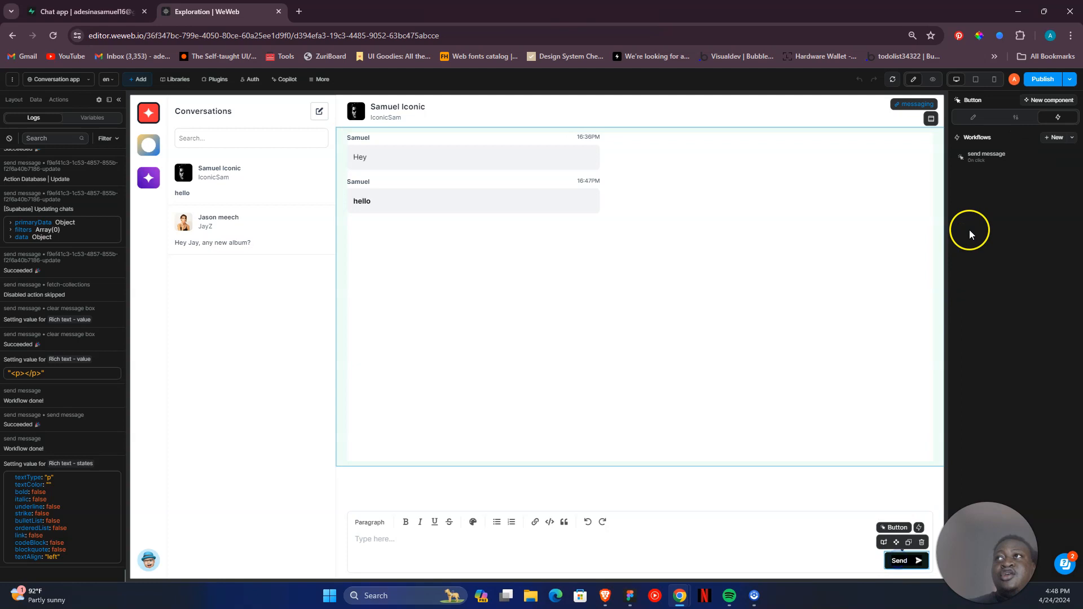
left_click(61, 100)
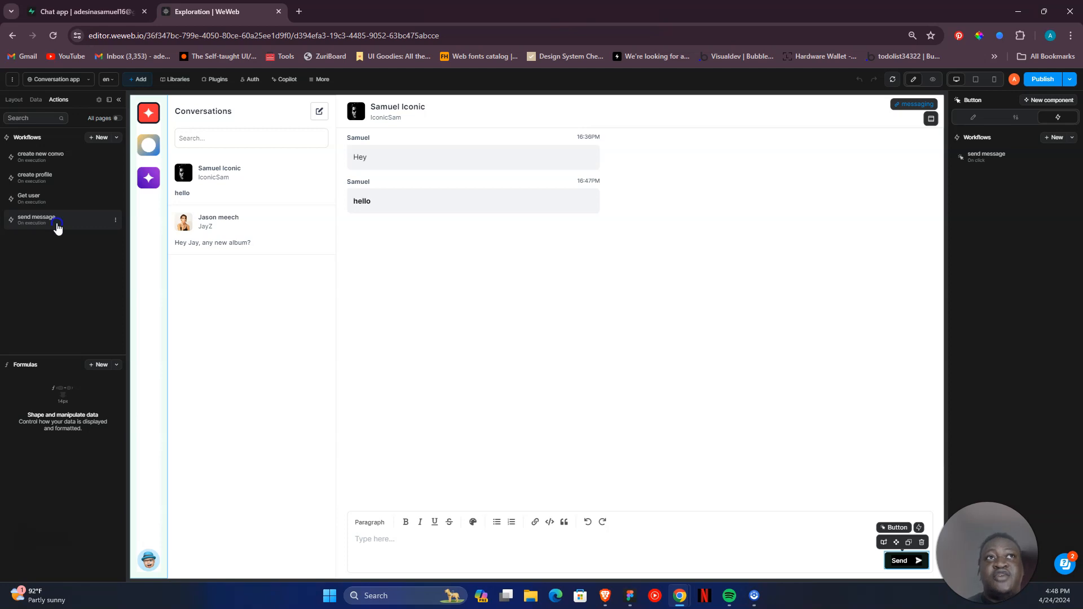
left_click(57, 228)
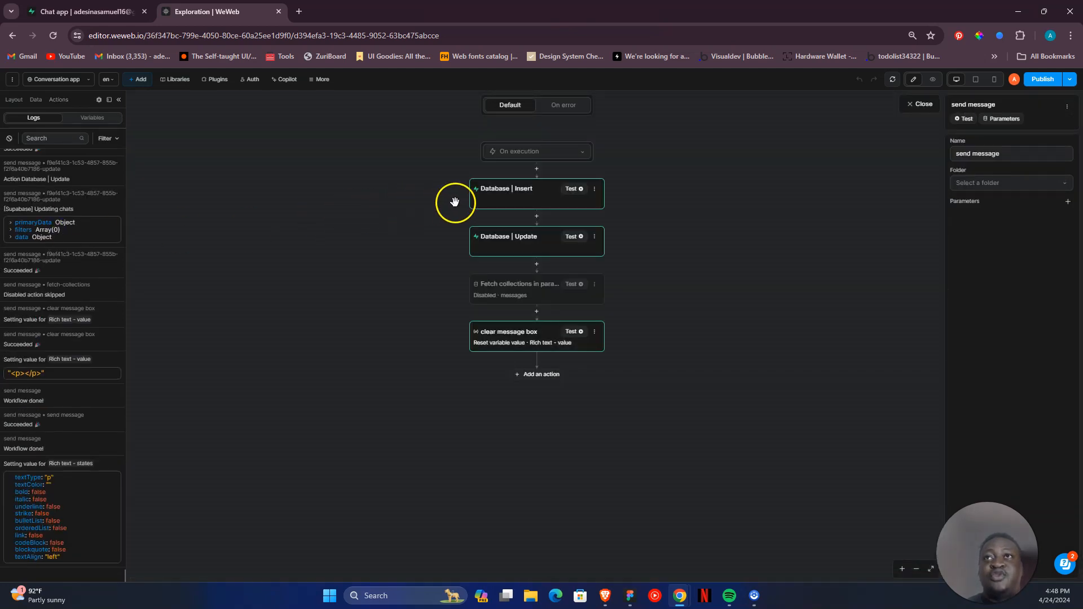
- Inspect the chat_id formula of the Database | Insert action, expanding selected_conversation and its user_info, then close it
left_click(493, 200)
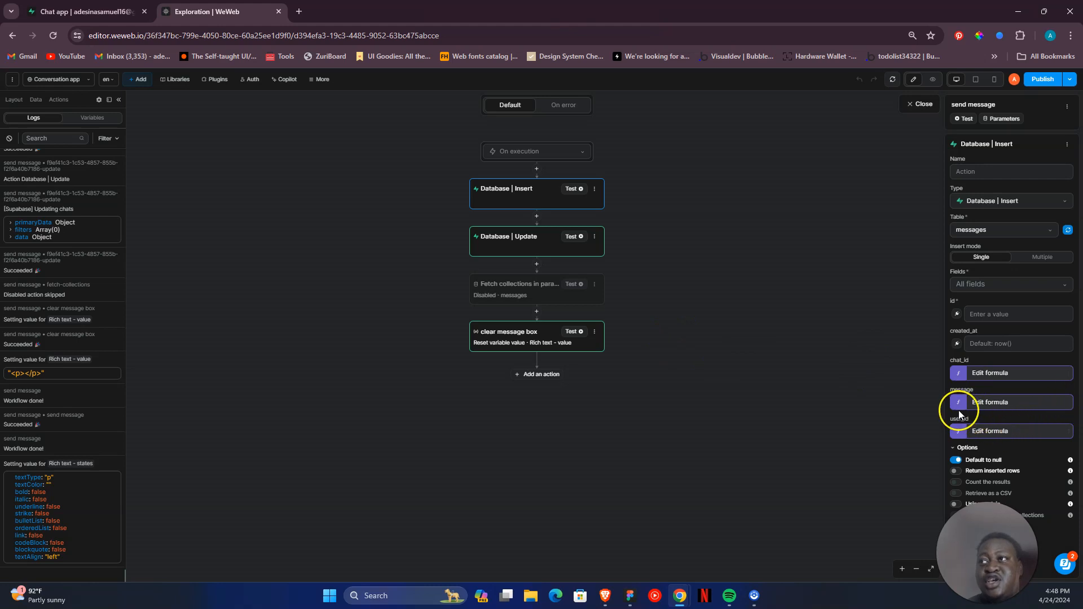
left_click(957, 377)
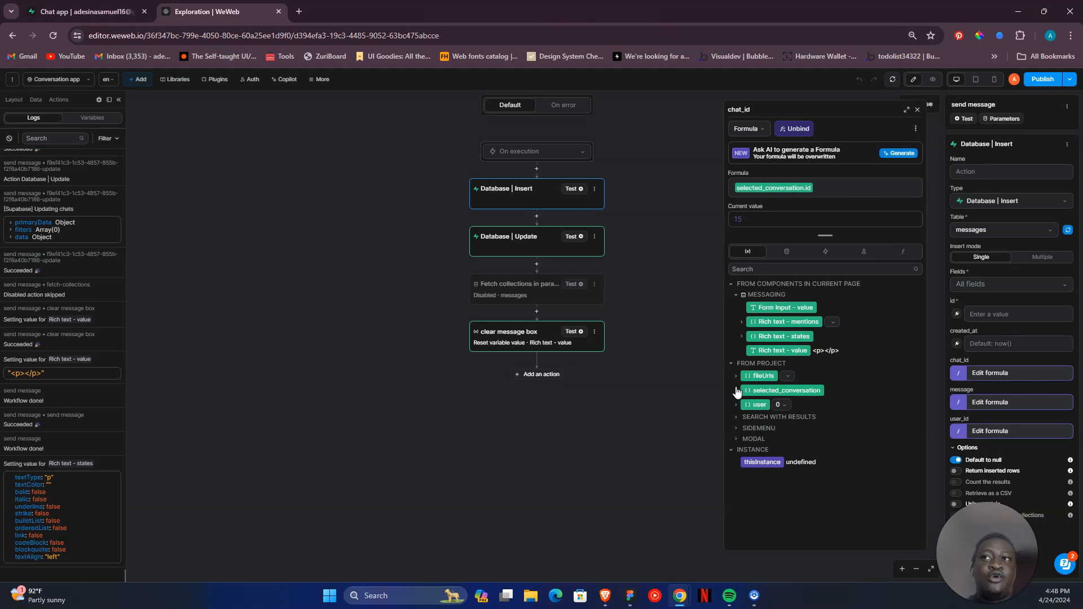
left_click(736, 391)
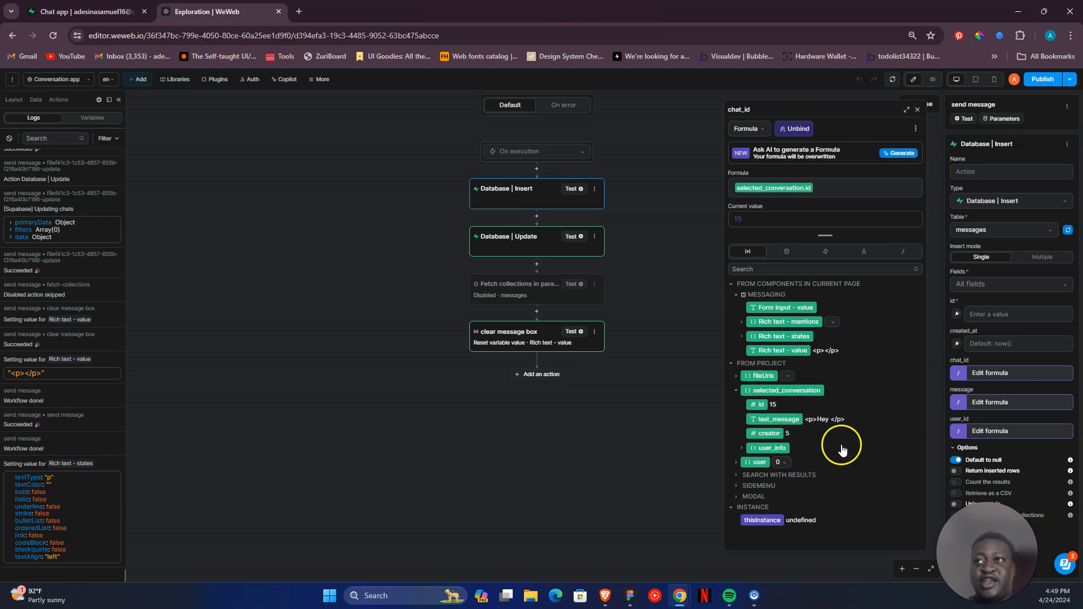
left_click(742, 449)
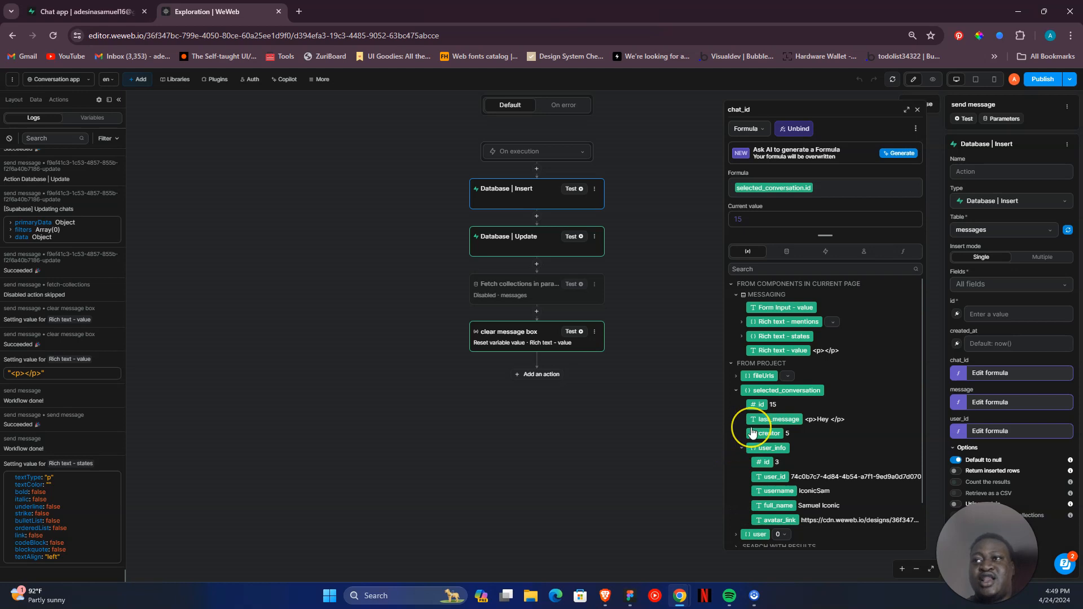
scroll(773, 447, "down", 1)
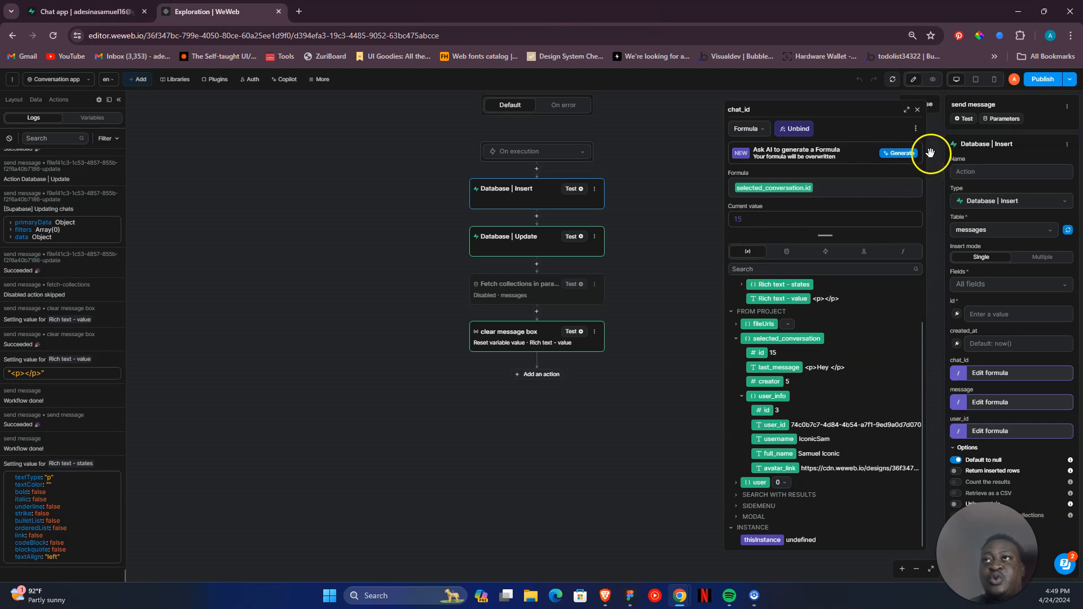
left_click(918, 110)
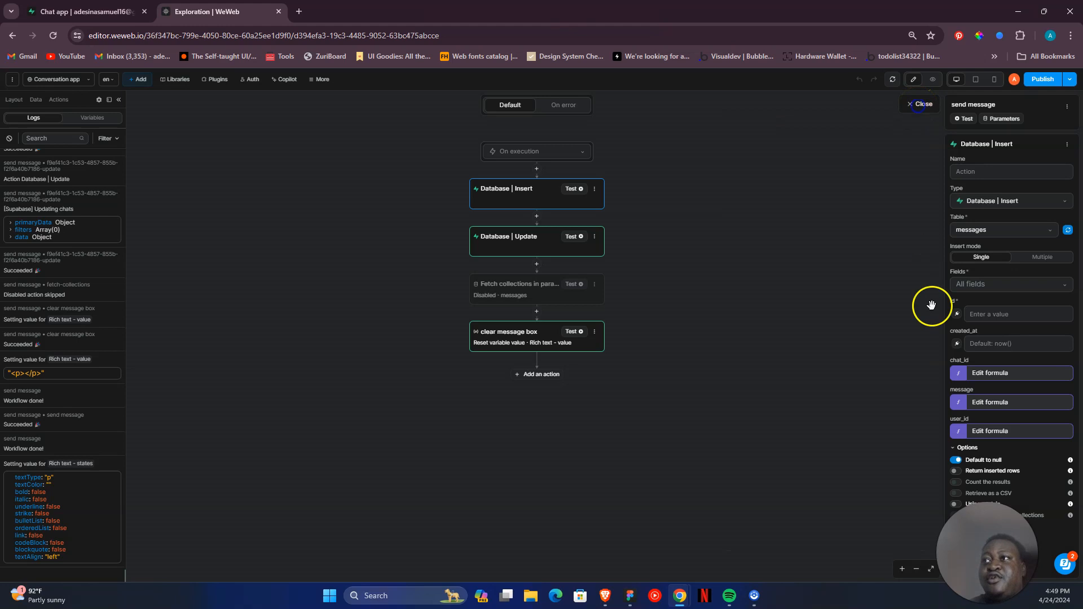
- Check the user_id and message formulas of the Database | Insert action, closing each one
left_click(959, 432)
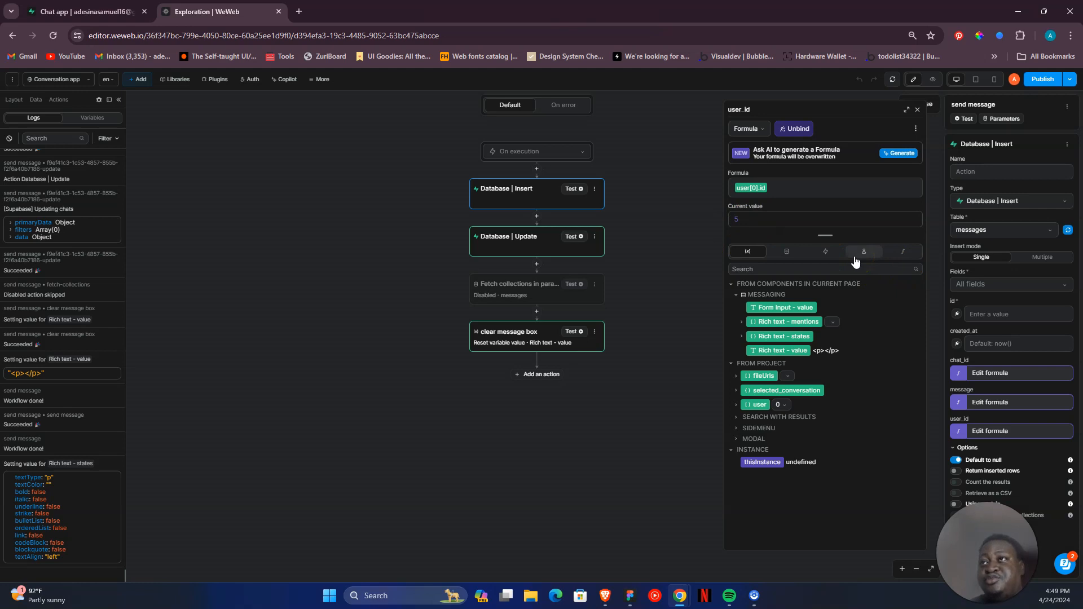
left_click(919, 112)
left_click(959, 405)
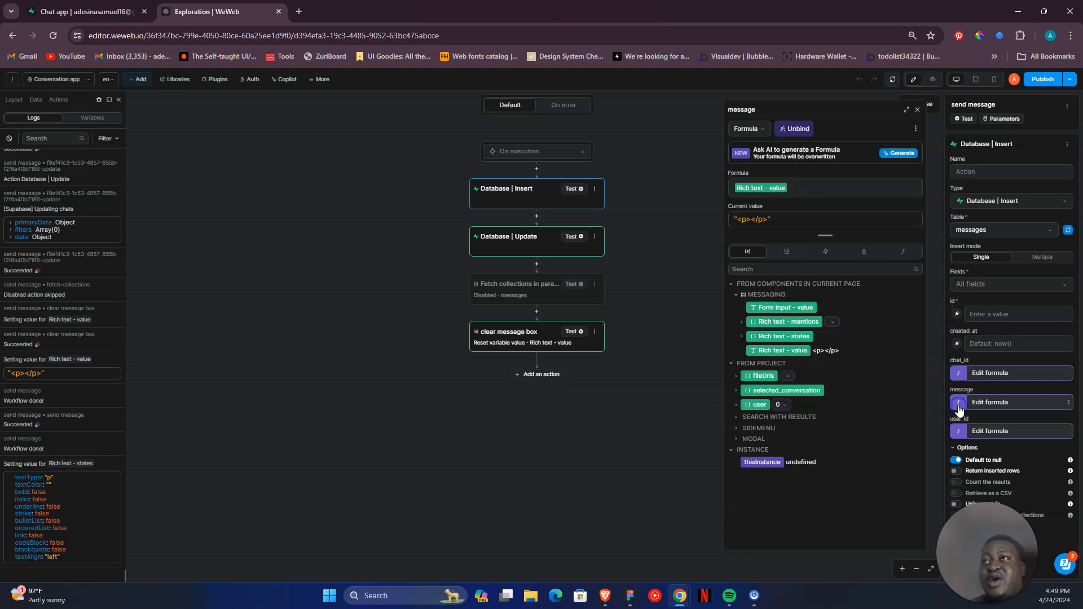
left_click(918, 111)
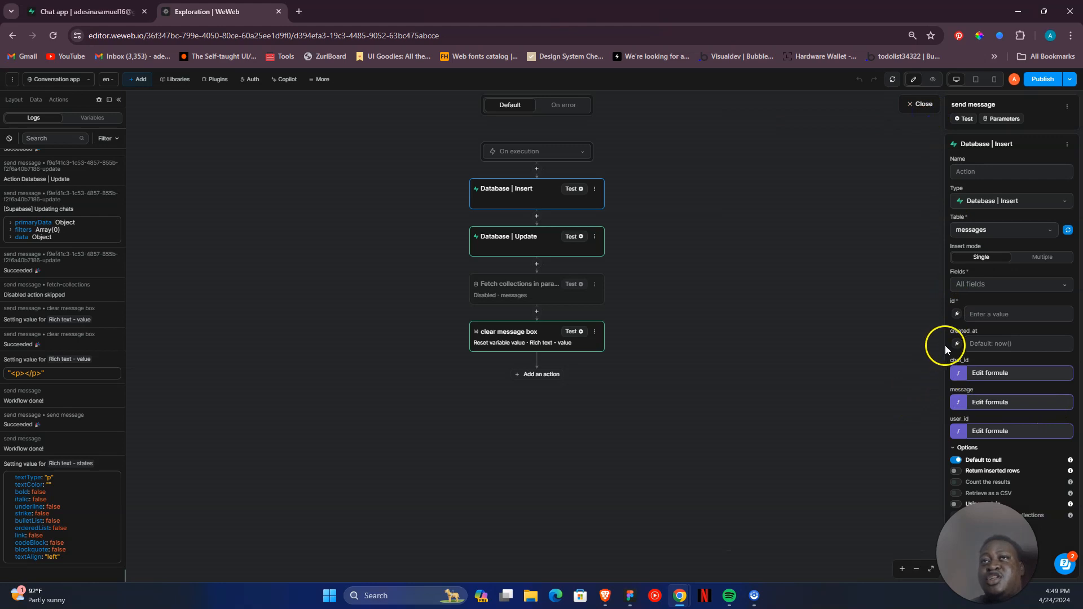
- Review the Database | Update action on the chats table, checking its id and last_message formulas
left_click(525, 257)
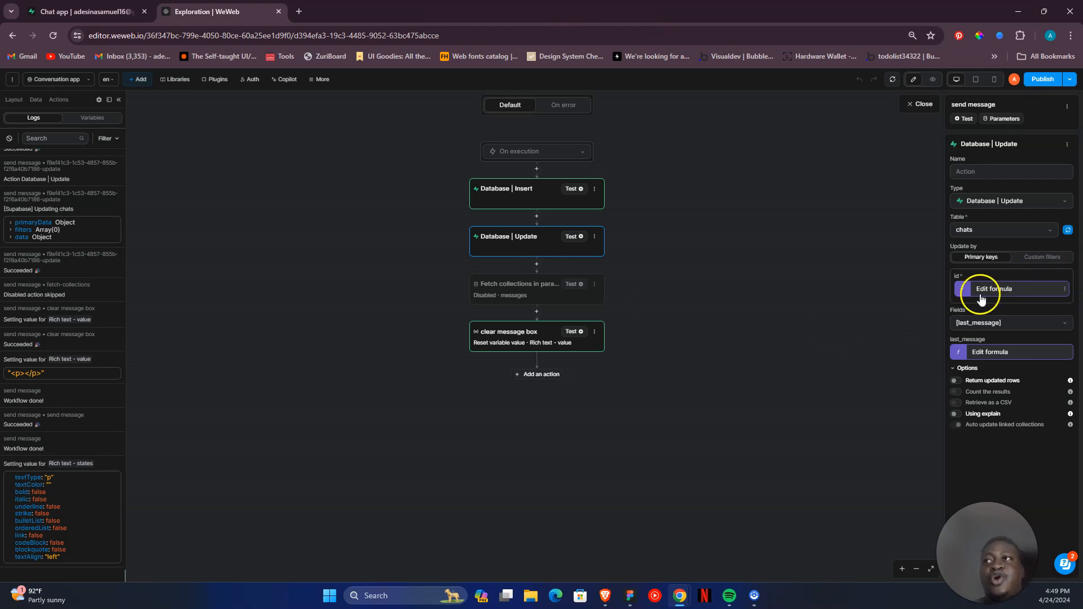
left_click(961, 289)
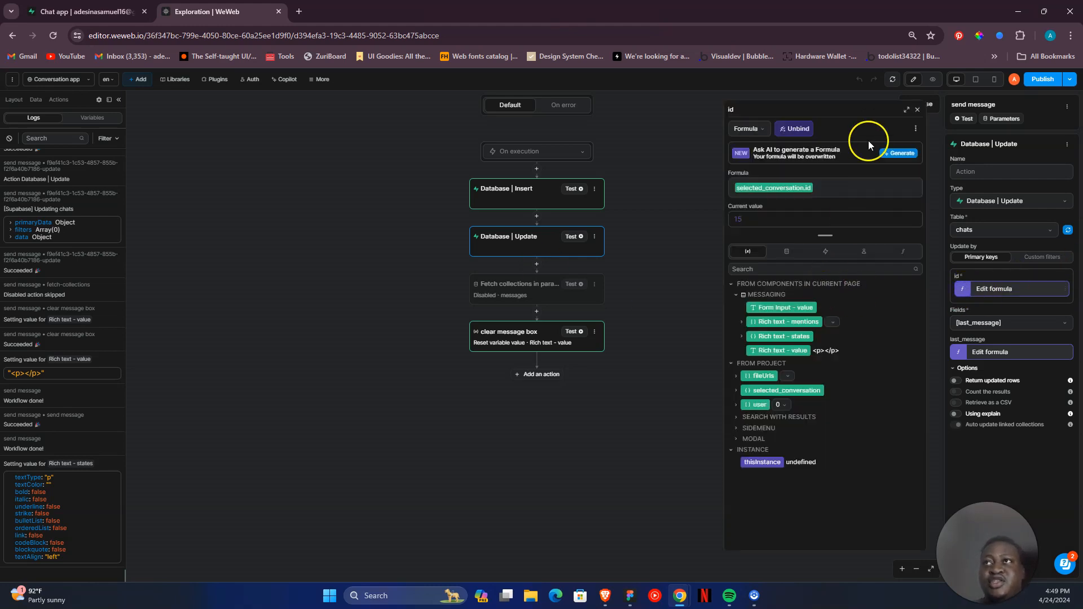
left_click(917, 110)
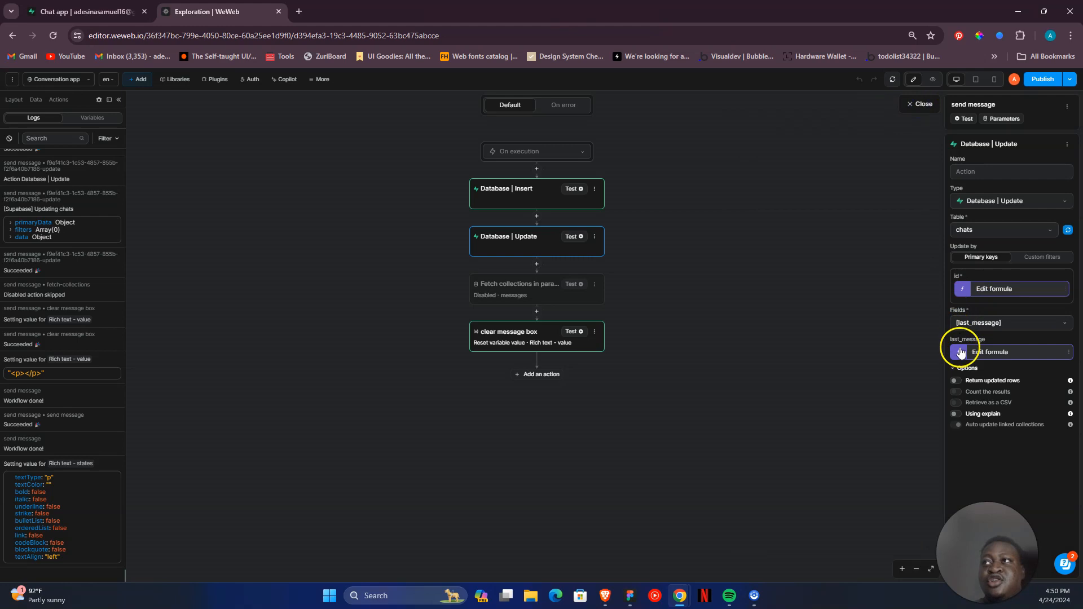
left_click(961, 351)
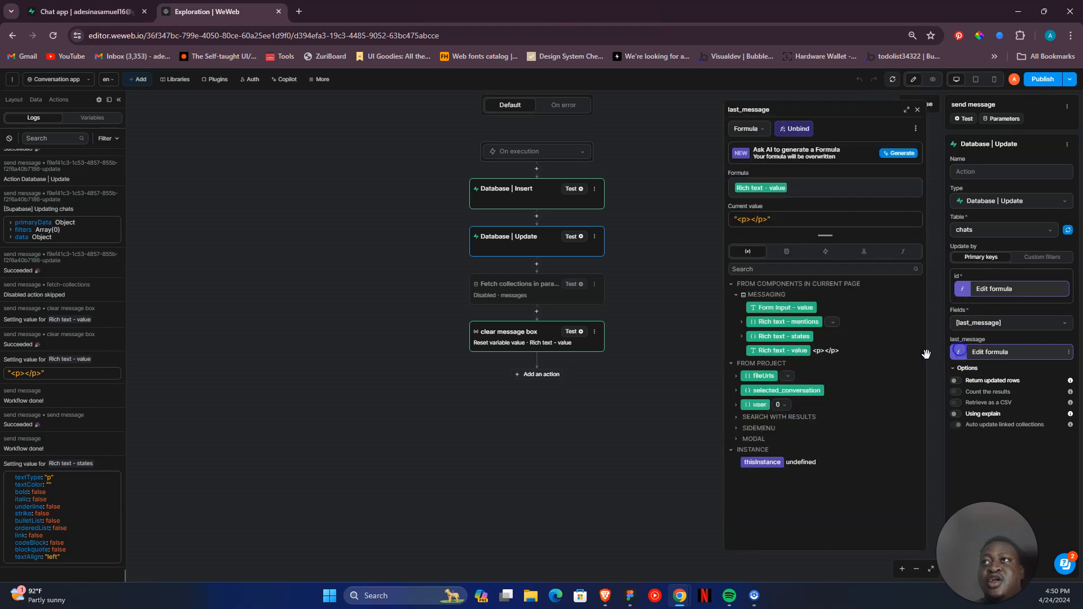
left_click(917, 110)
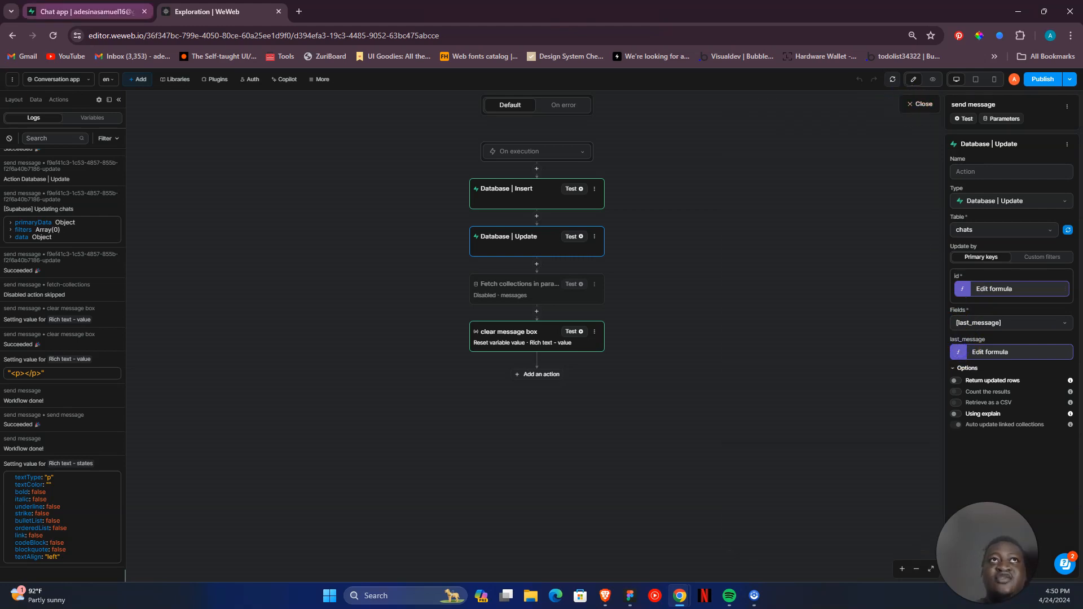
- Switch to the Supabase table editor and look through the chats, messages and user_info tables
left_click(79, 11)
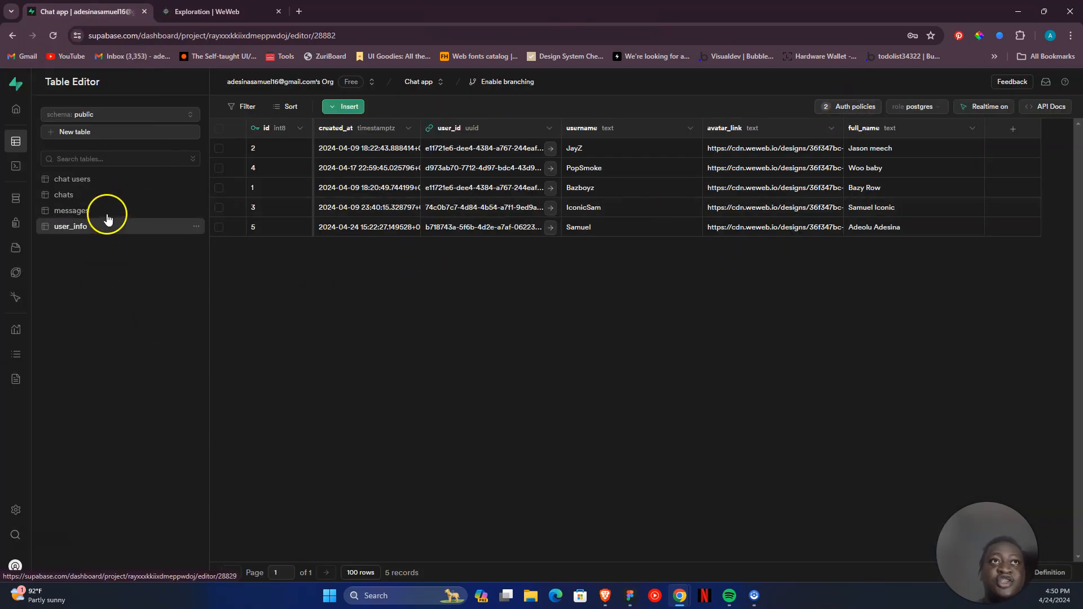
left_click(111, 195)
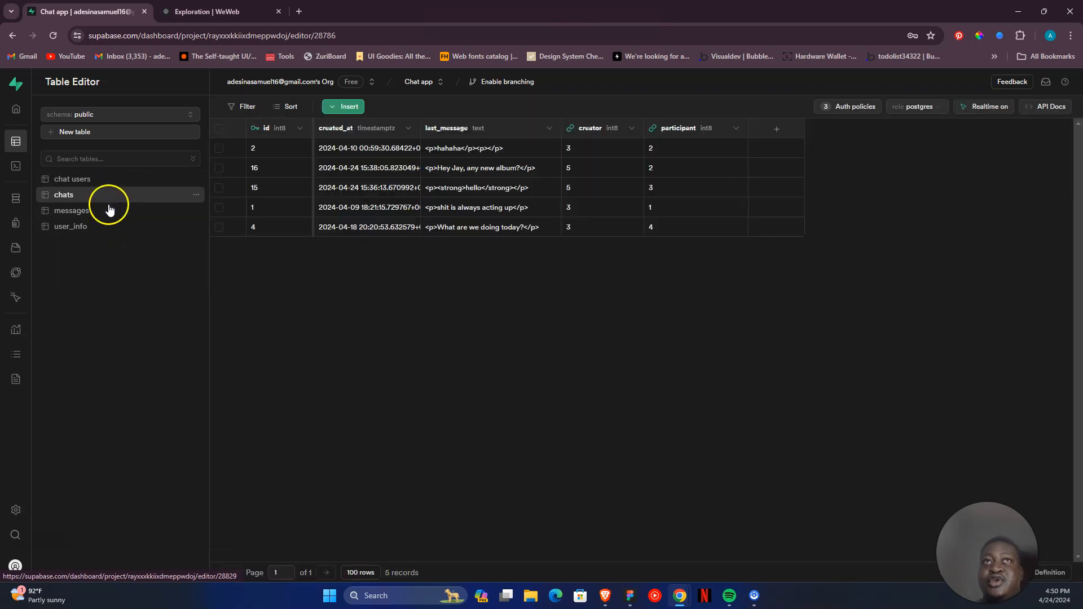
left_click(109, 212)
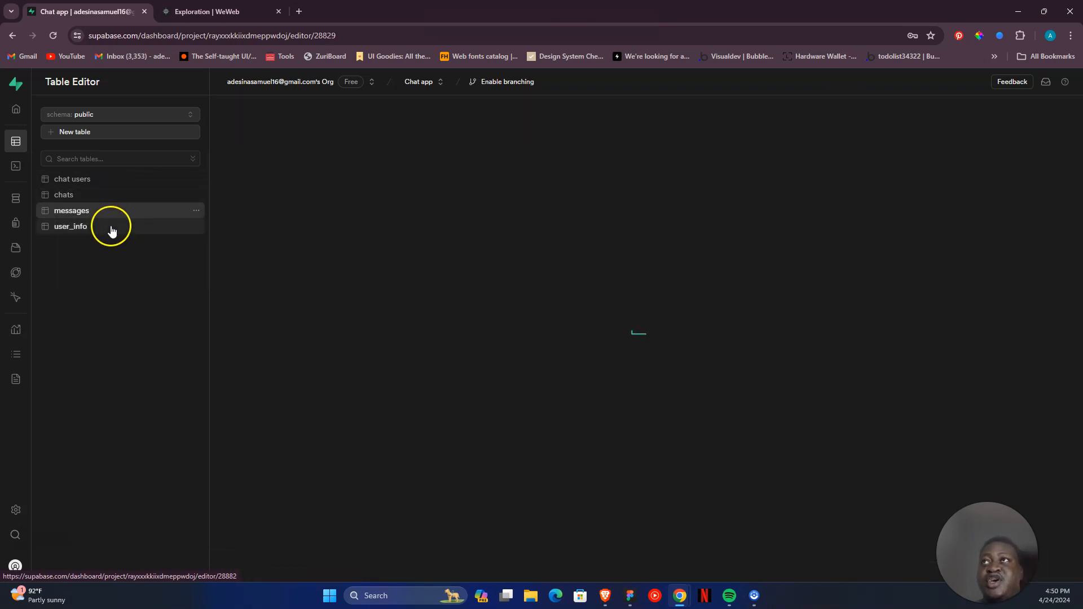
left_click(110, 231)
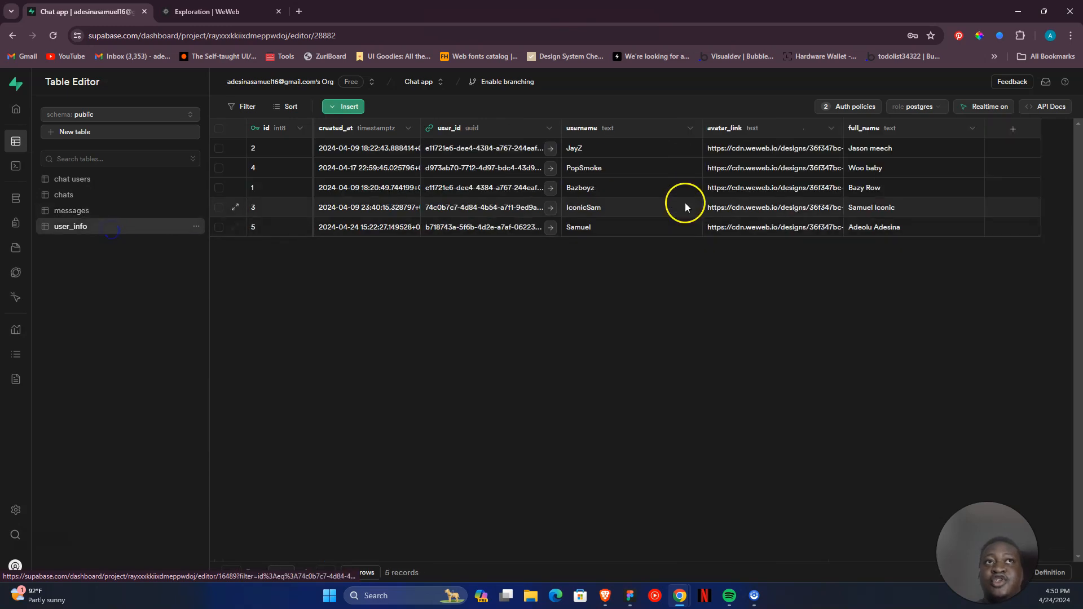
- Open the auth policies of the user_info table and examine the insert policy's definition, discarding the editor without changes
left_click(856, 107)
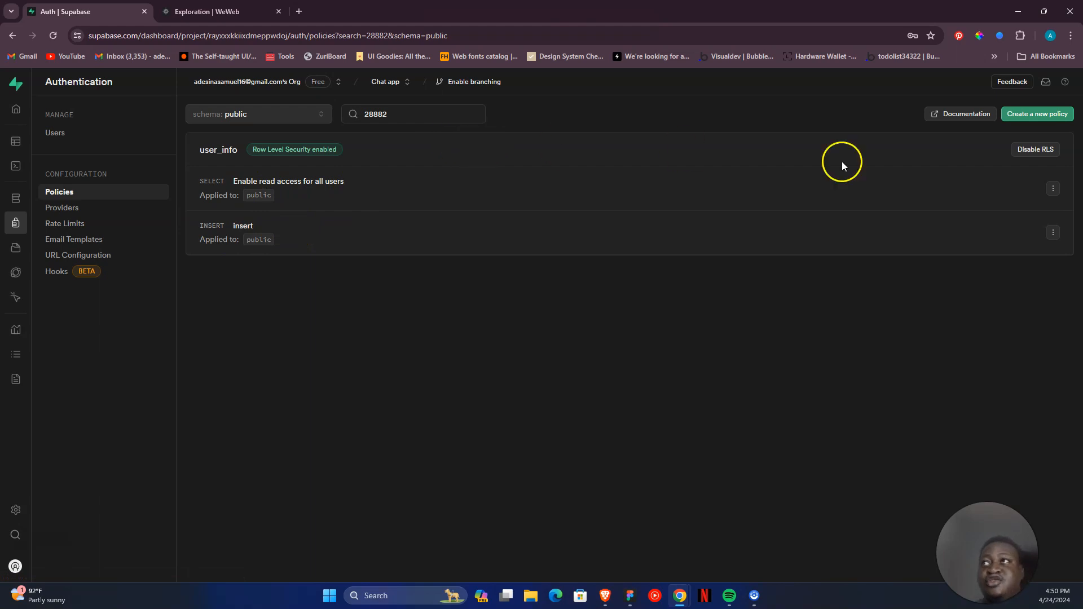
left_click(1052, 232)
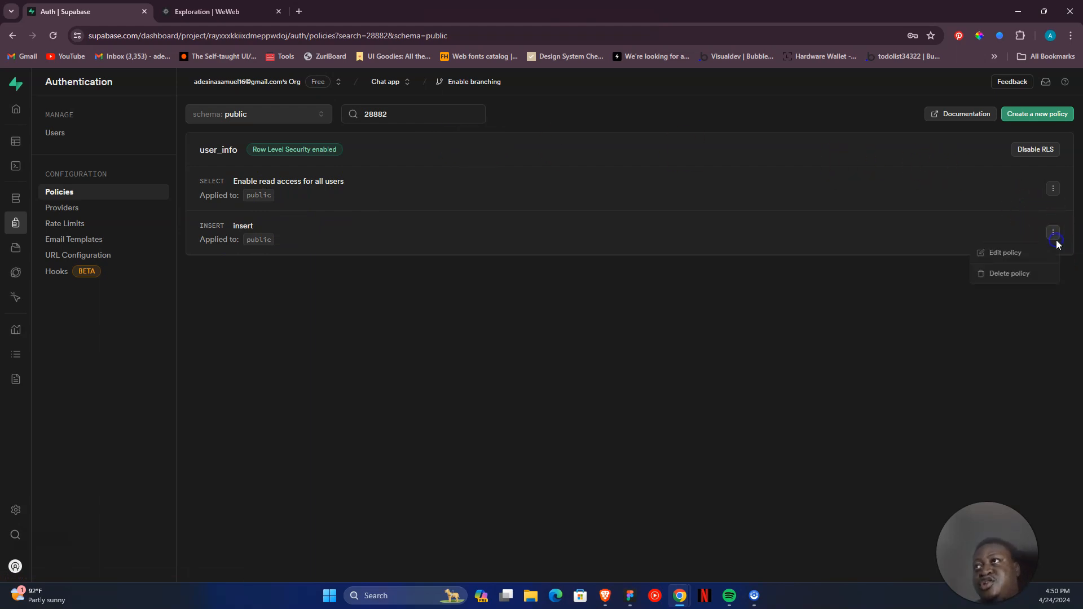
left_click(1021, 253)
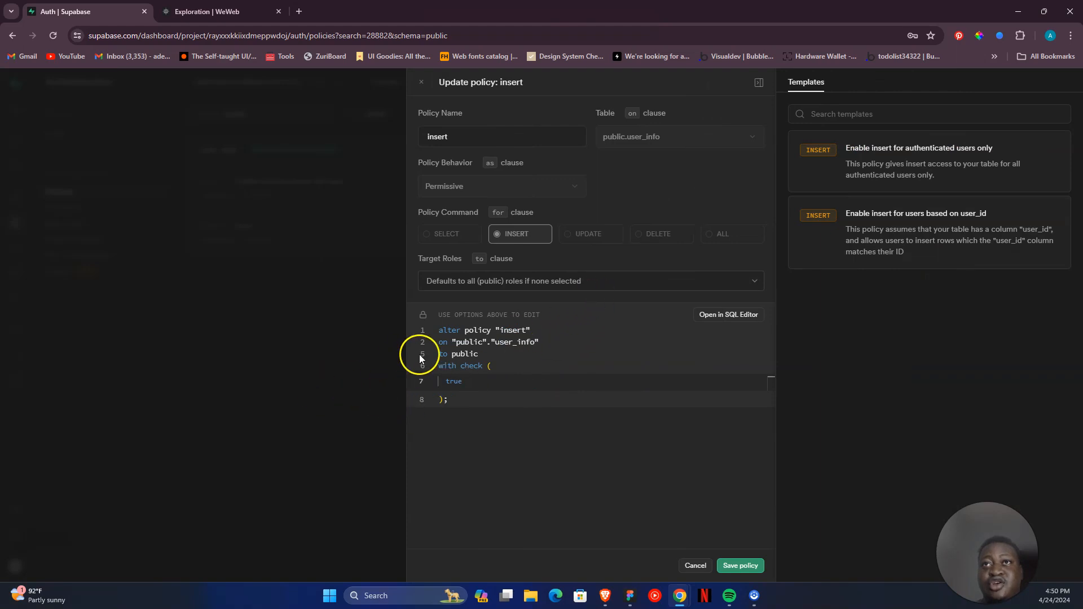
left_click(330, 333)
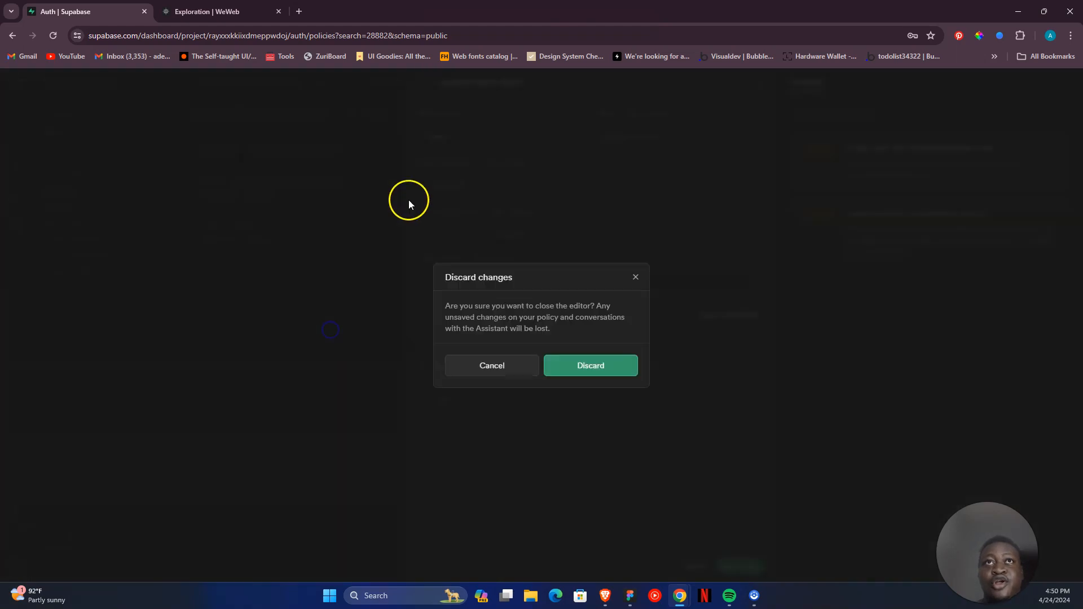
left_click(566, 367)
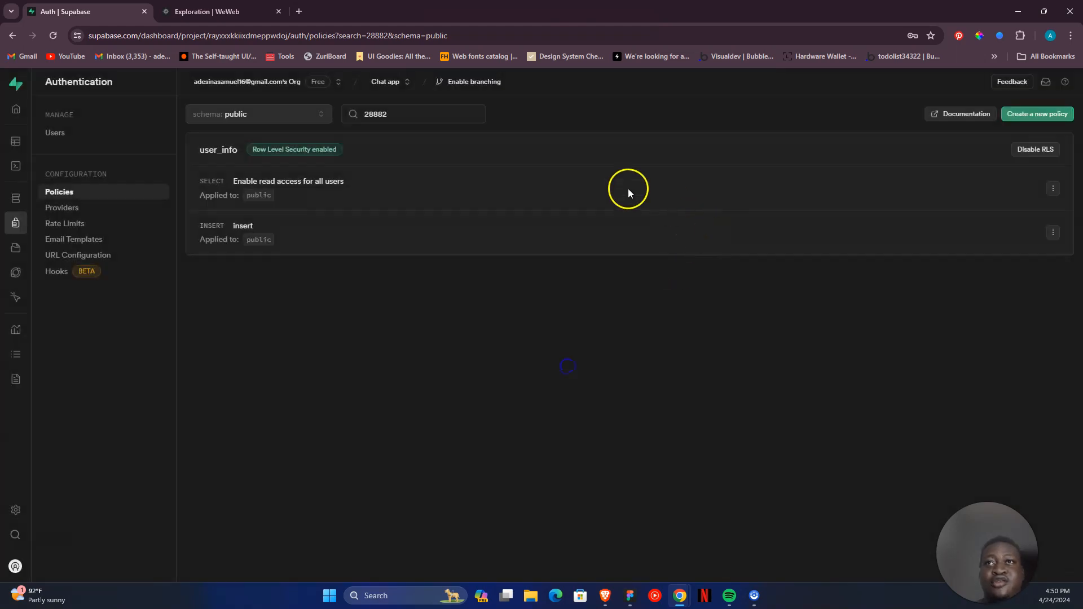
- Examine the user_info table's "Enable read access for all users" SELECT policy, then close its editor
left_click(1050, 189)
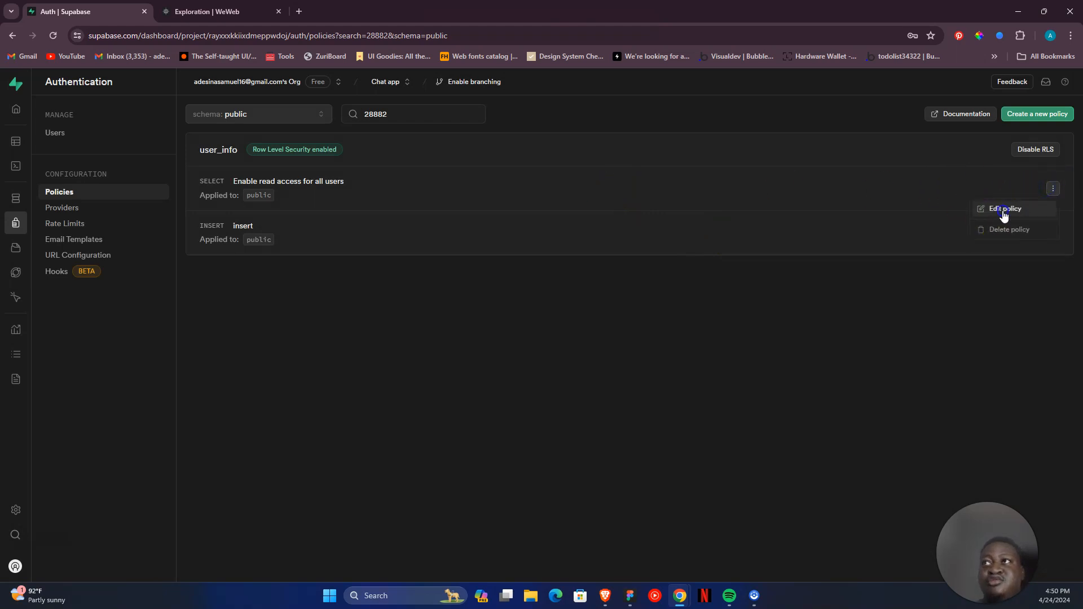
left_click(983, 207)
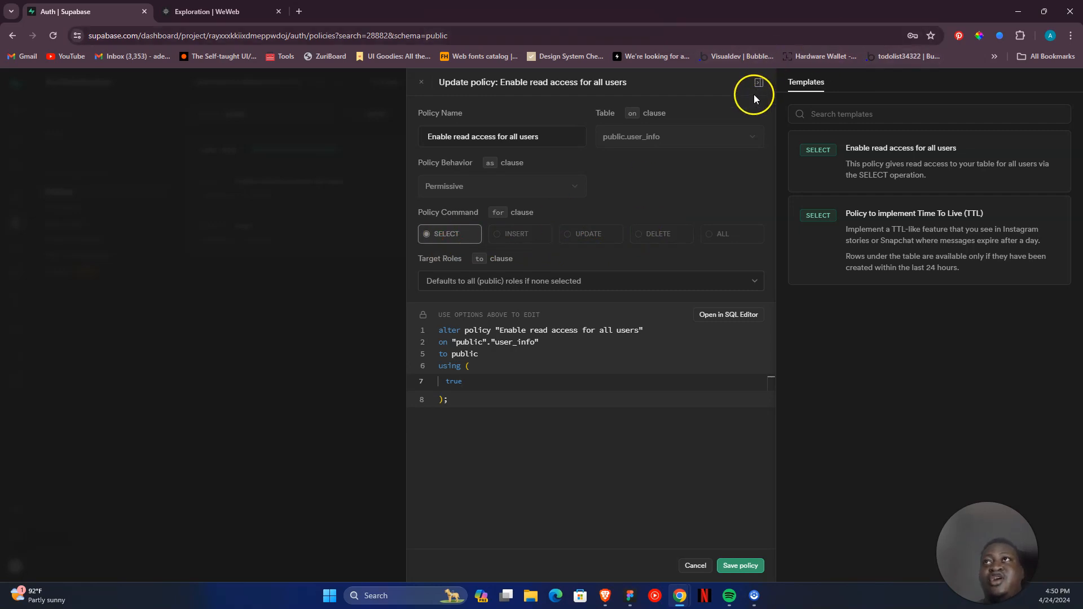
left_click(215, 209)
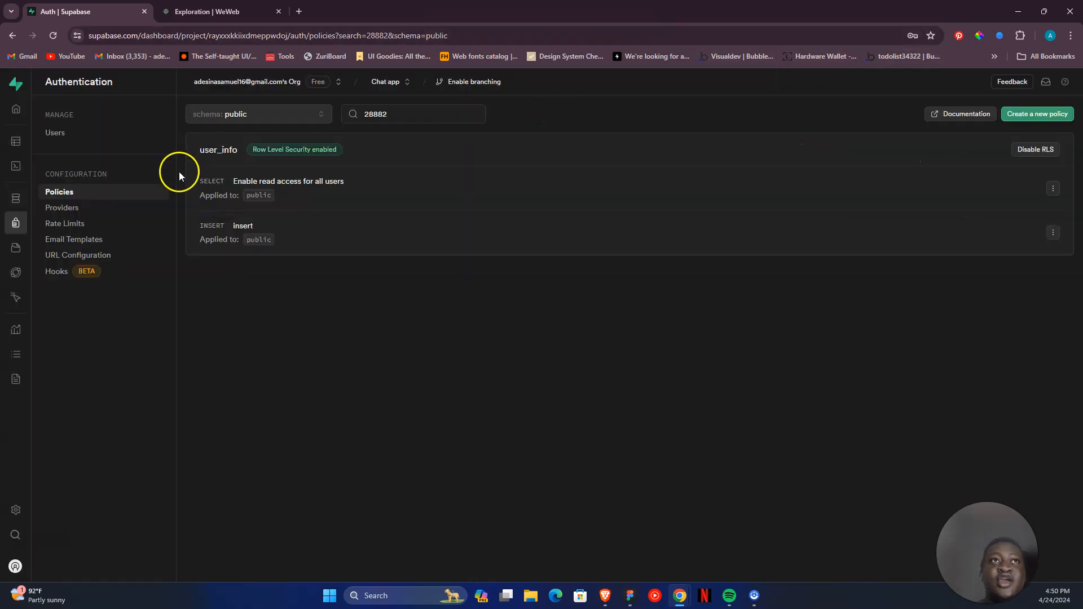
- Open the messages table's auth policies and examine "Enable insert for authenticated users only", discarding the editor without changes
mouse_move(24, 202)
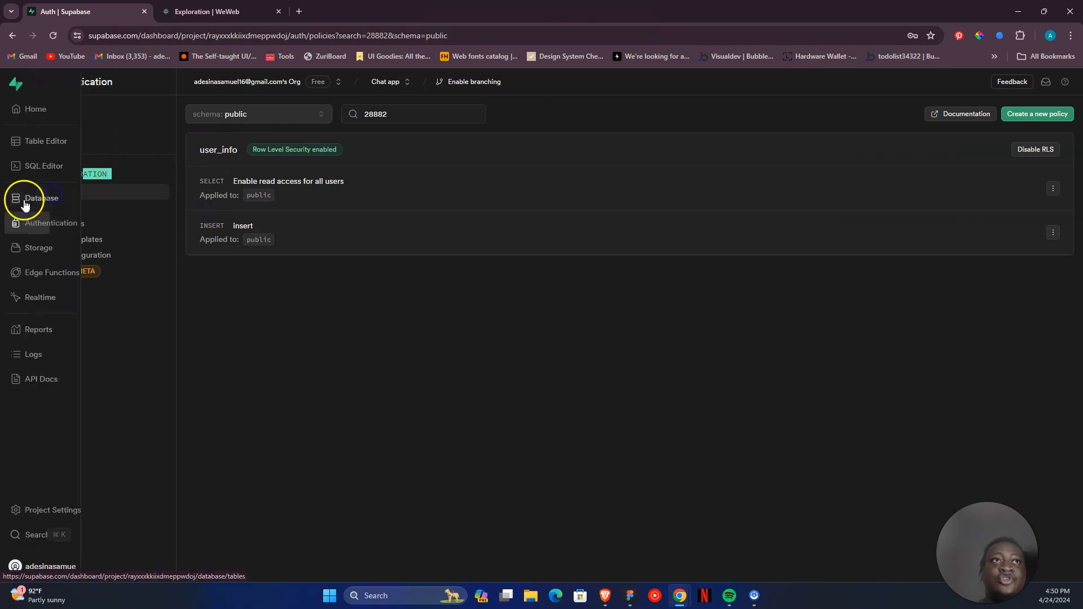
left_click(48, 142)
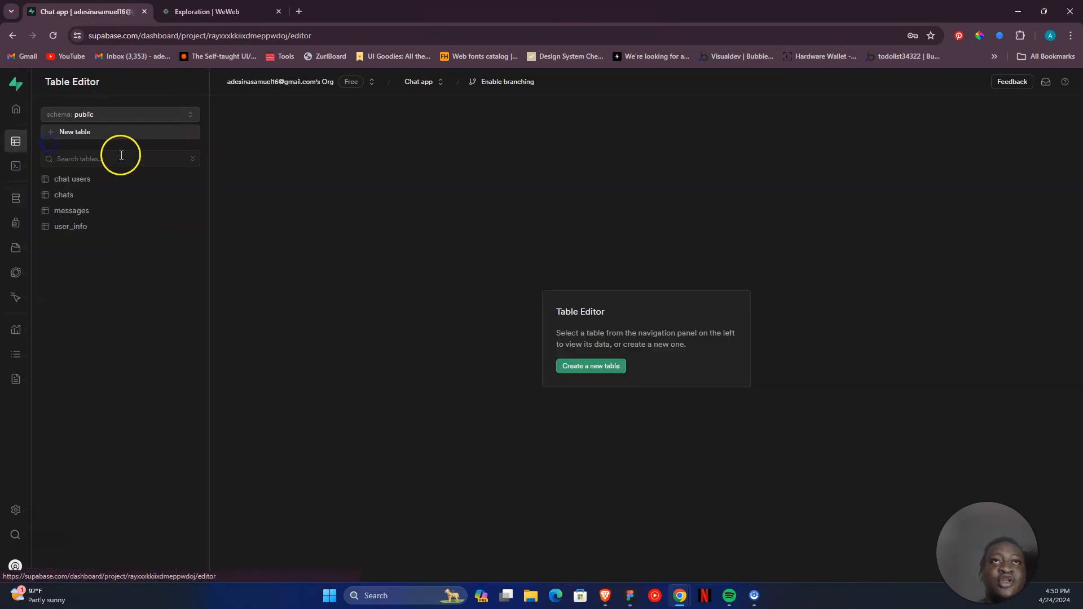
left_click(118, 213)
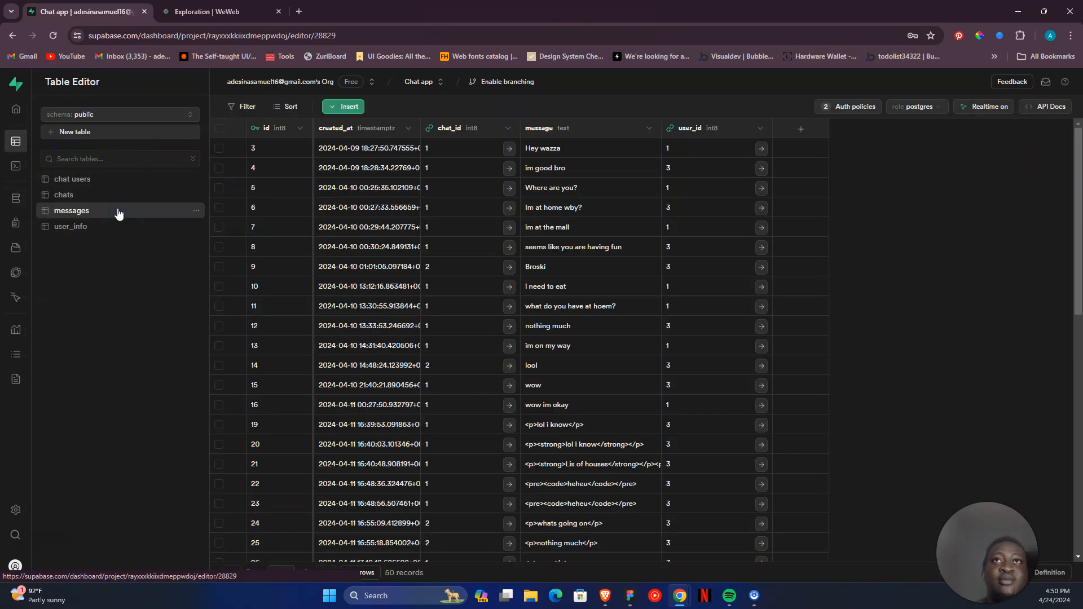
left_click(834, 106)
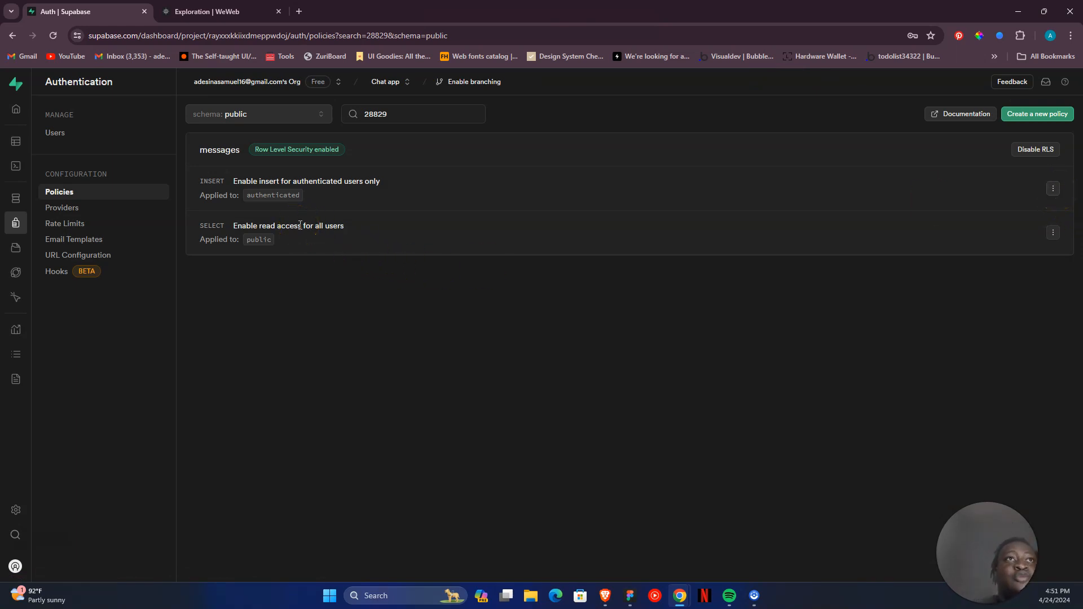
left_click(1055, 191)
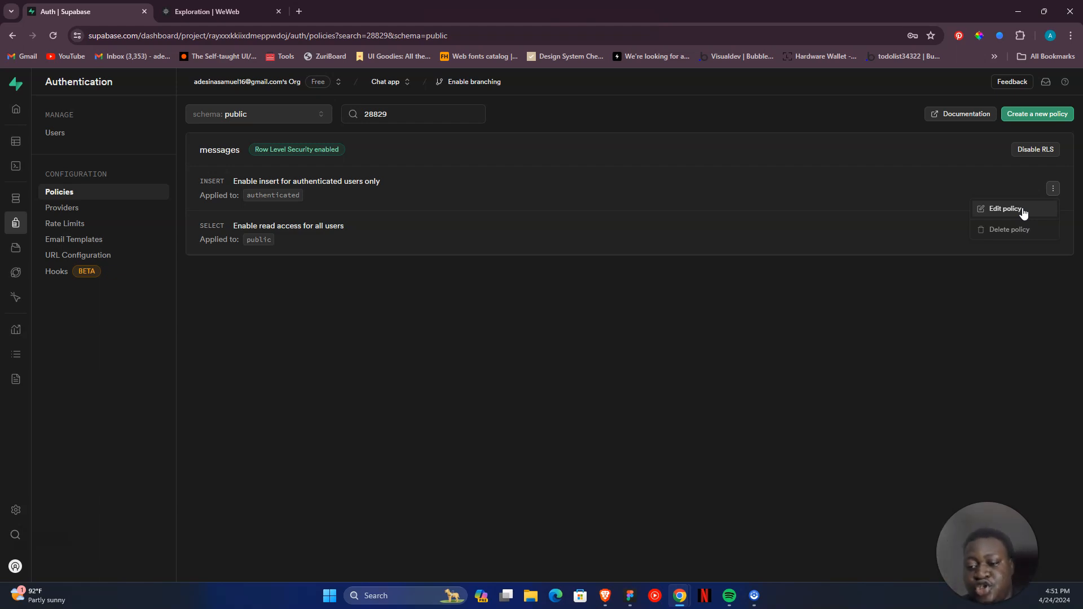
left_click(1006, 209)
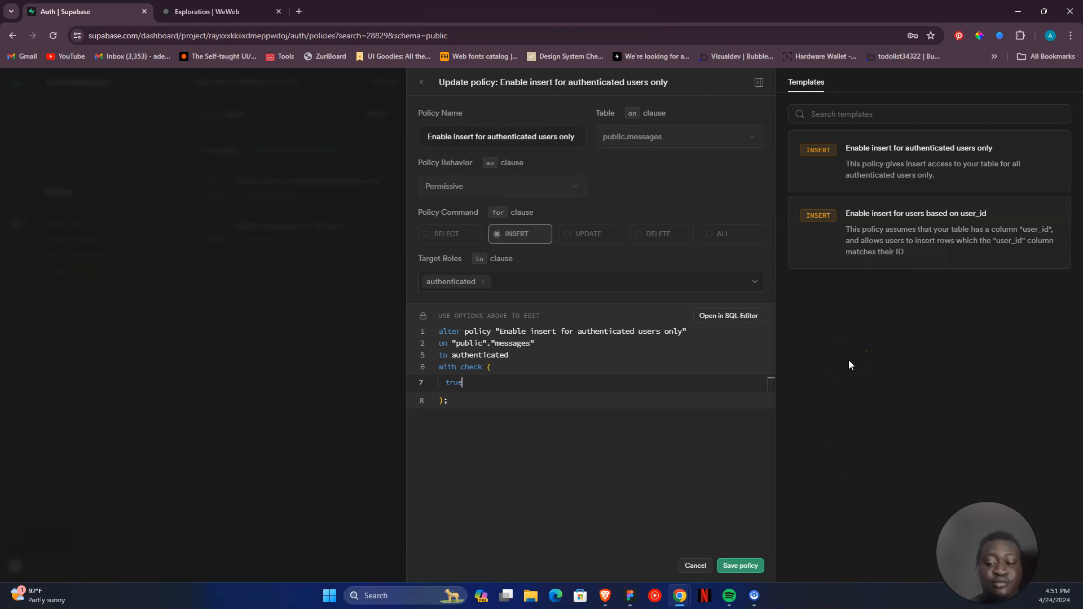
left_click(760, 82)
left_click(619, 211)
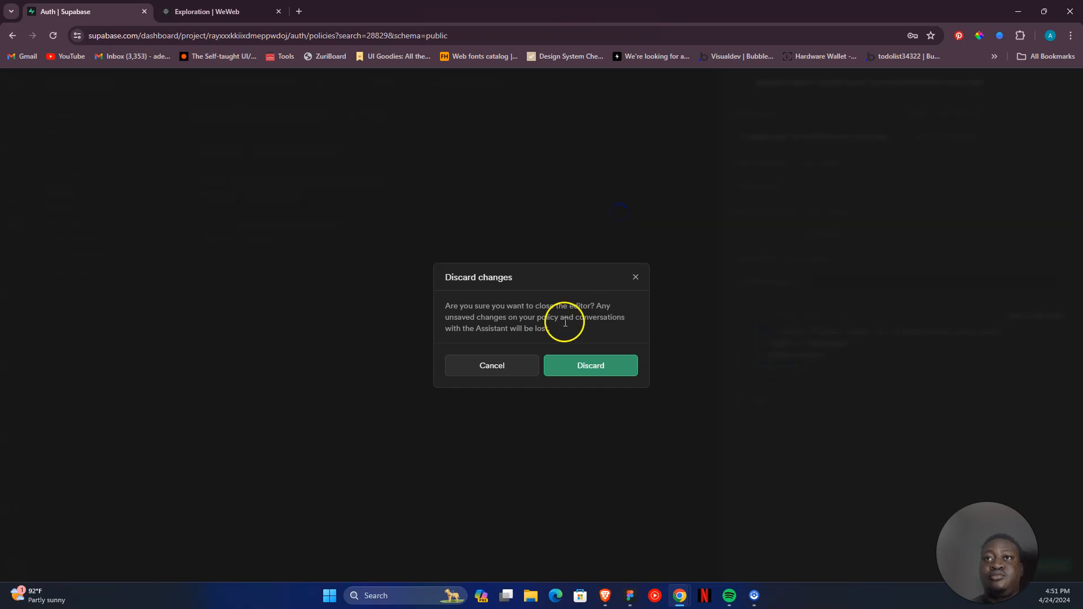
left_click(580, 371)
- Examine the messages table's "Enable read access for all users" SELECT policy, then close its editor
left_click(1053, 232)
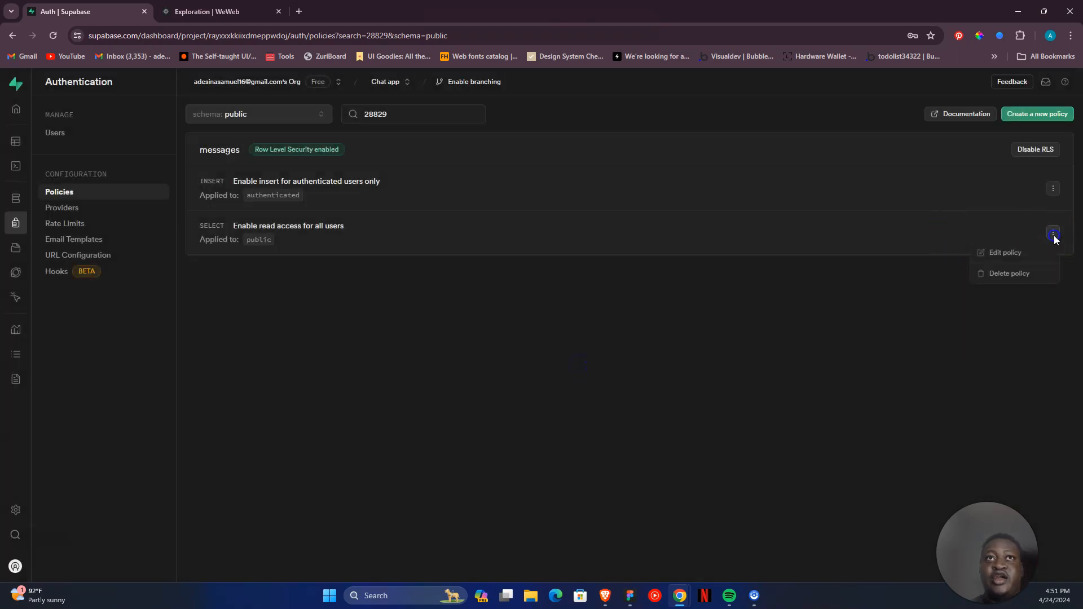
left_click(1006, 252)
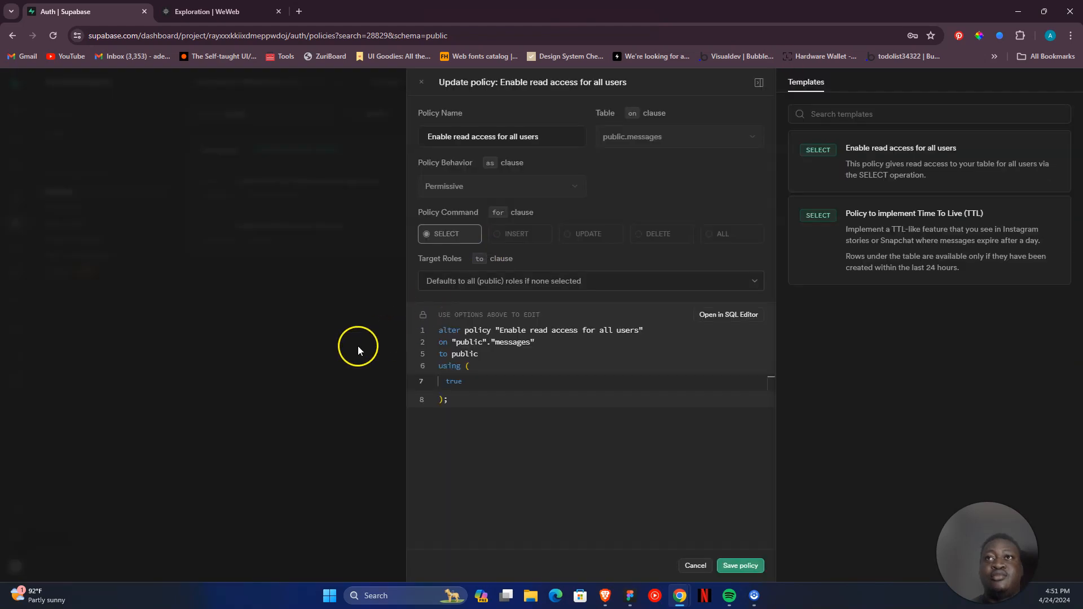
left_click(358, 346)
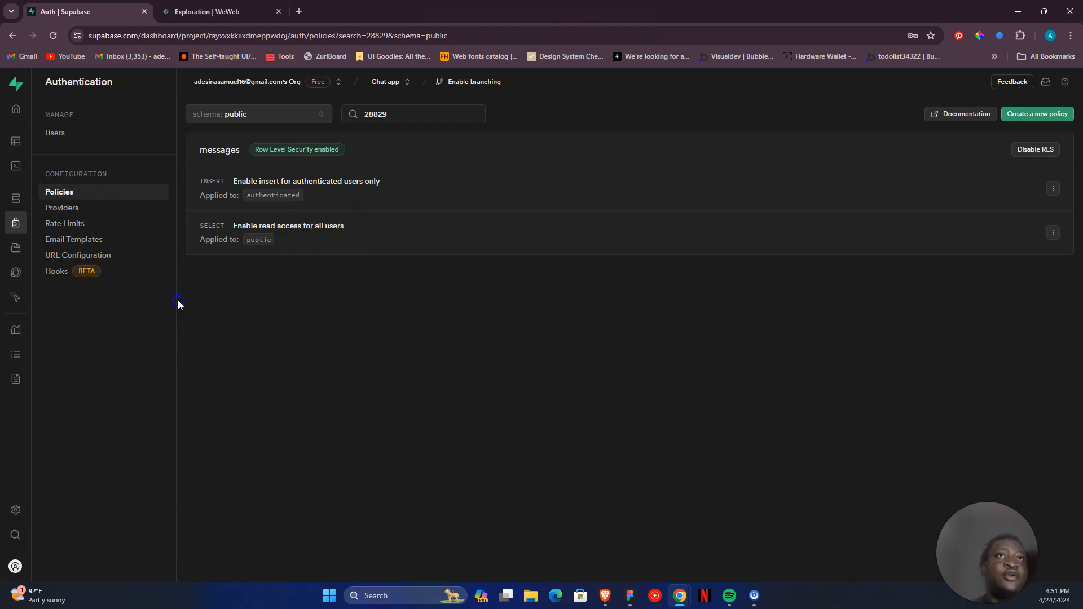
- Open the chats table's auth policies, examine the update policy's using expression, and close its editor
mouse_move(5, 210)
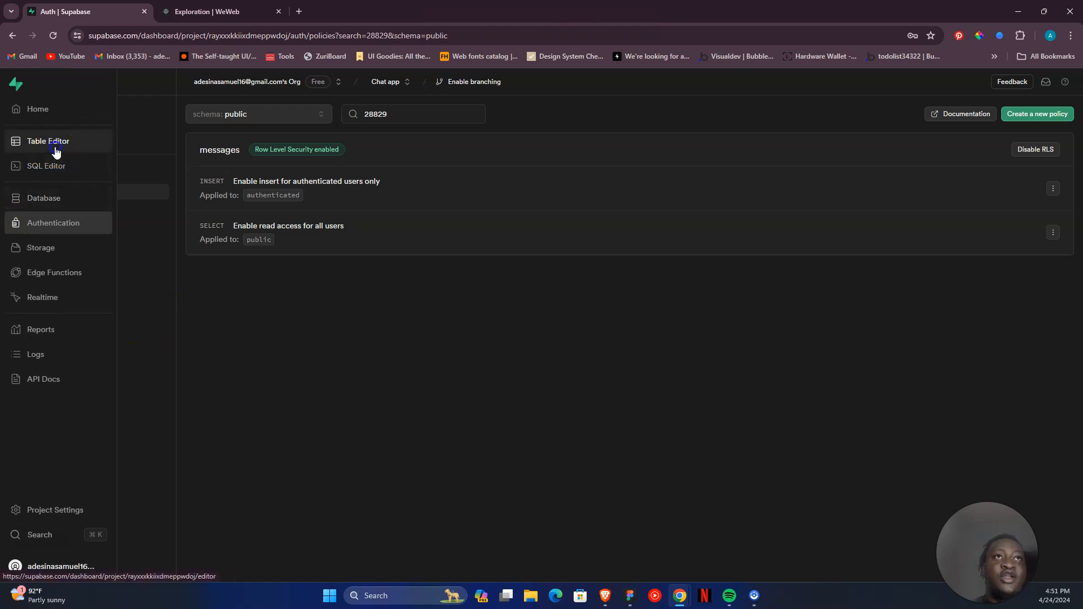
left_click(50, 142)
left_click(82, 197)
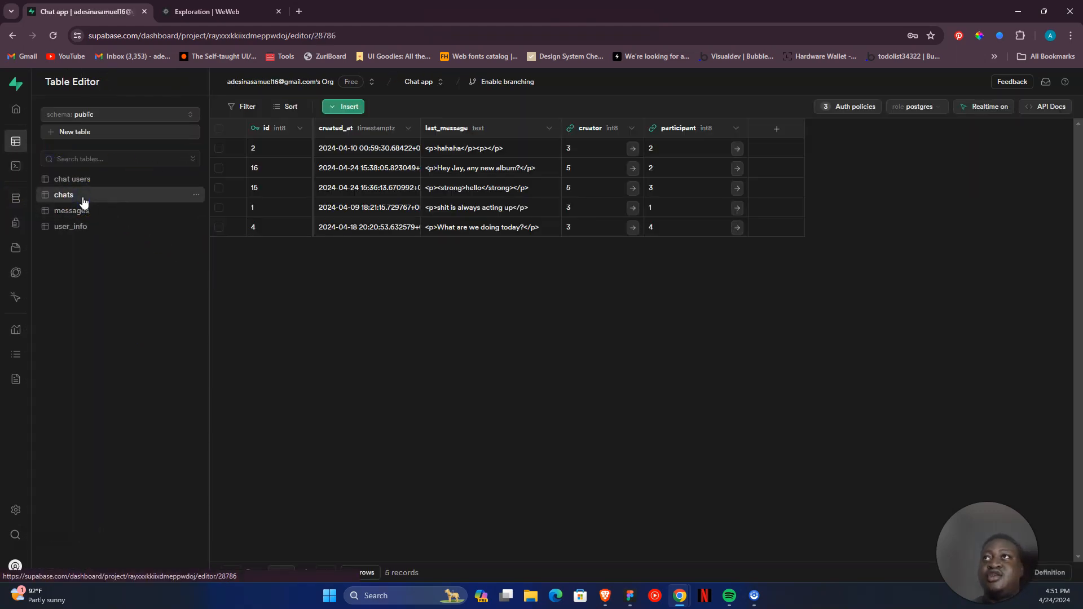
left_click(850, 106)
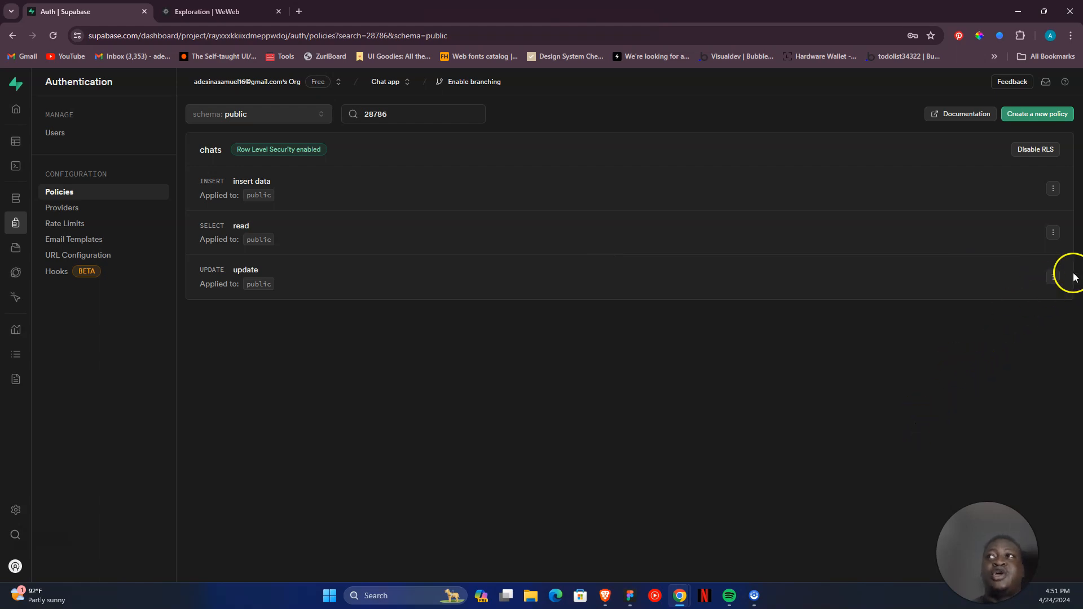
left_click(1052, 282)
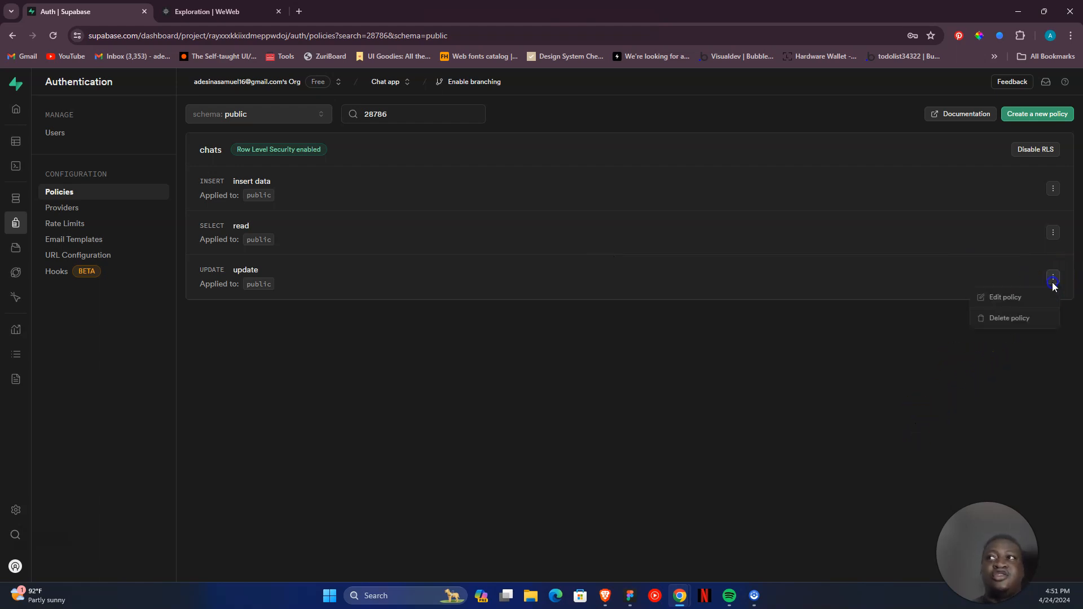
left_click(1019, 304)
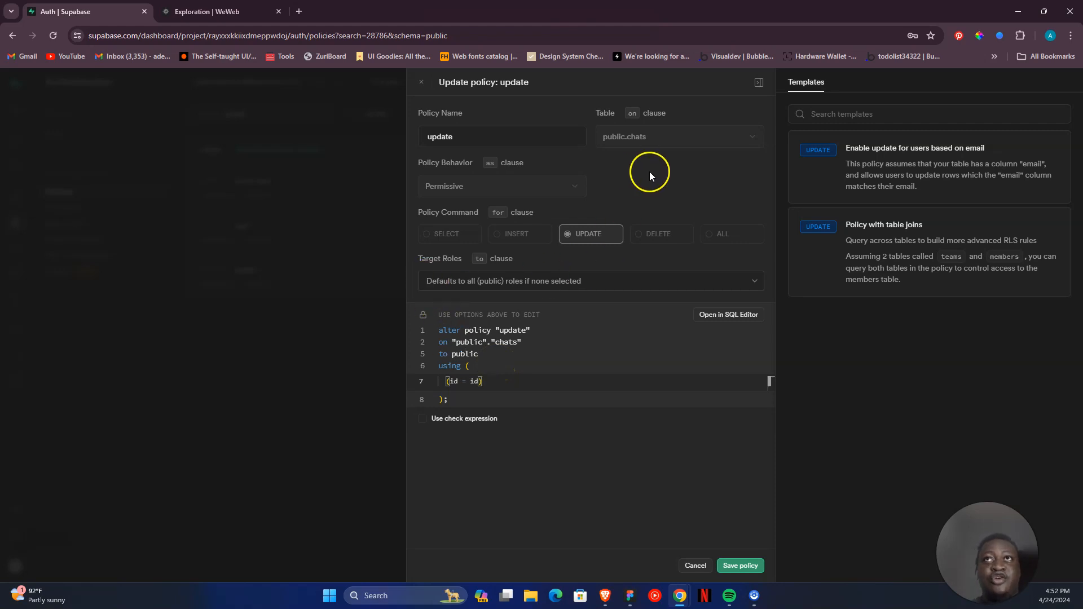
left_click(203, 11)
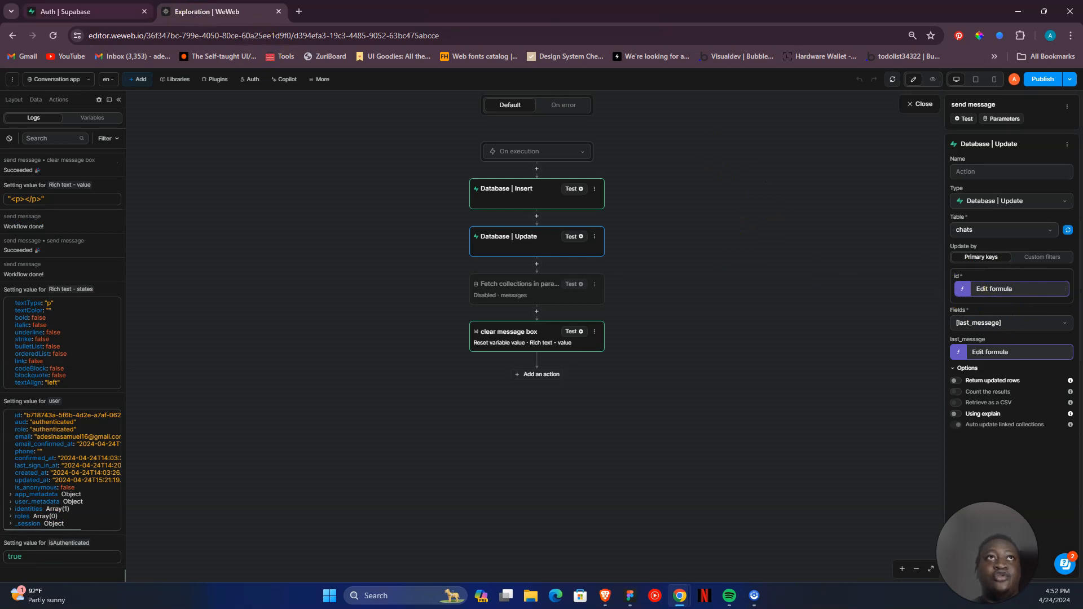
left_click(73, 11)
left_click(316, 366)
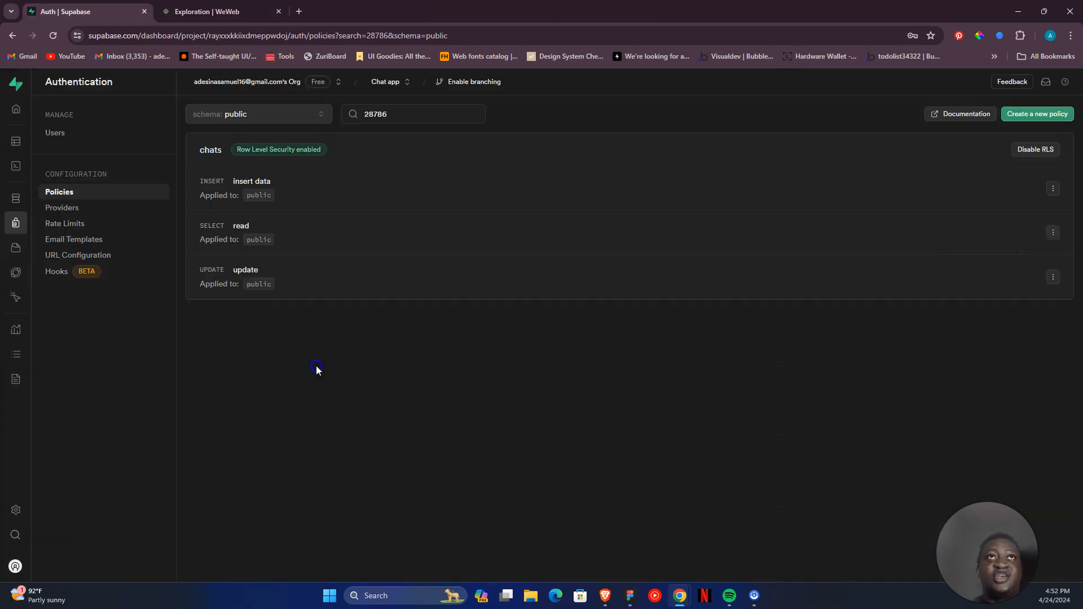
- Switch to the WeWeb editor, check the clear message box action of the send message workflow, and close the workflow
left_click(223, 11)
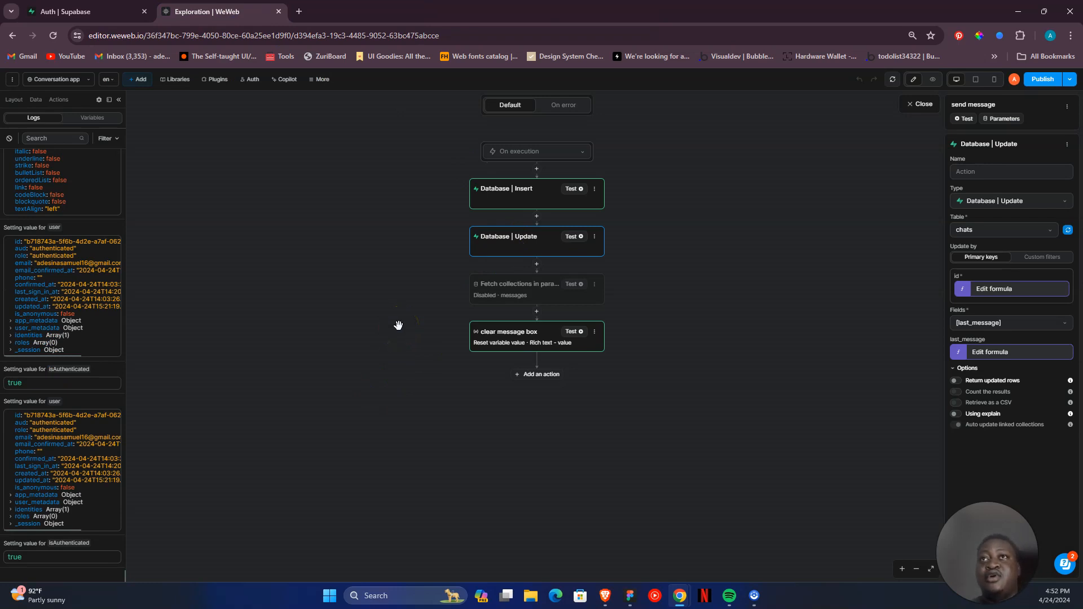
left_click(527, 342)
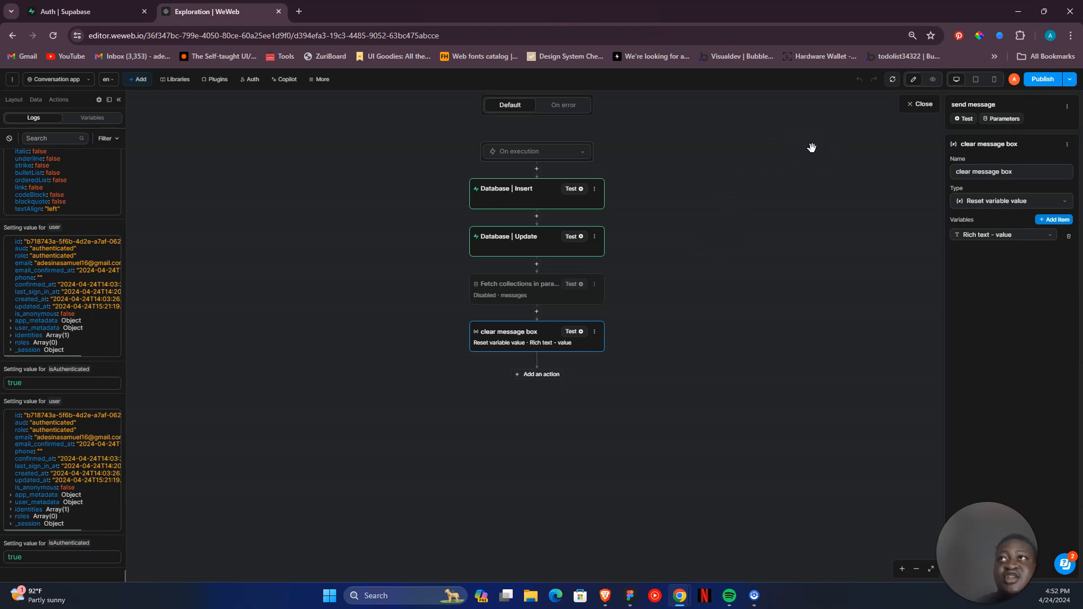
left_click(908, 125)
left_click(918, 104)
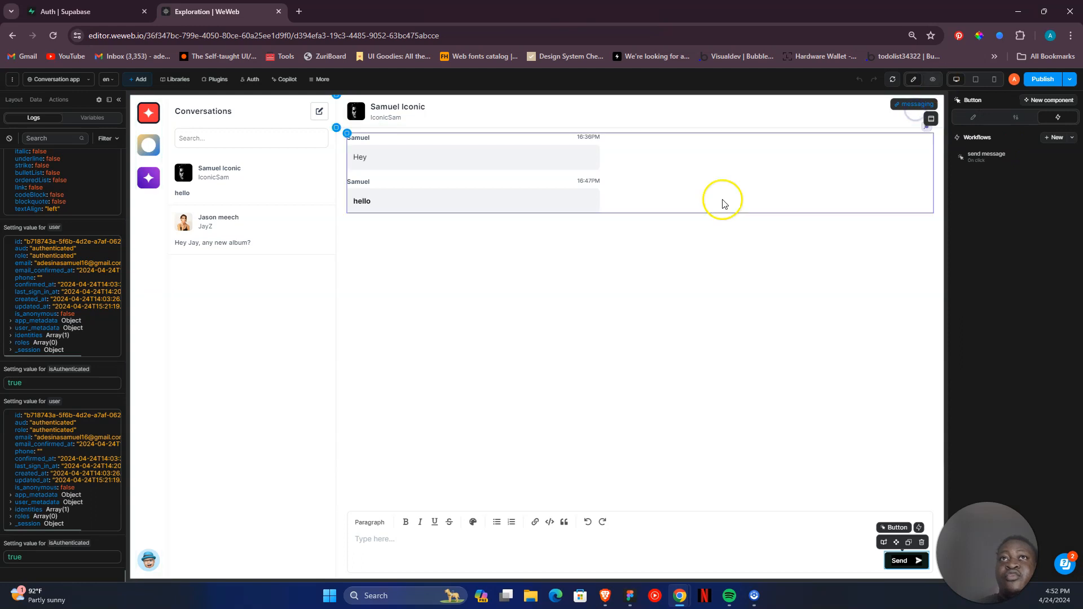
- Inspect the incoming container's Items formula and its chat_id filter formula, then close both formula editors
left_click(689, 187)
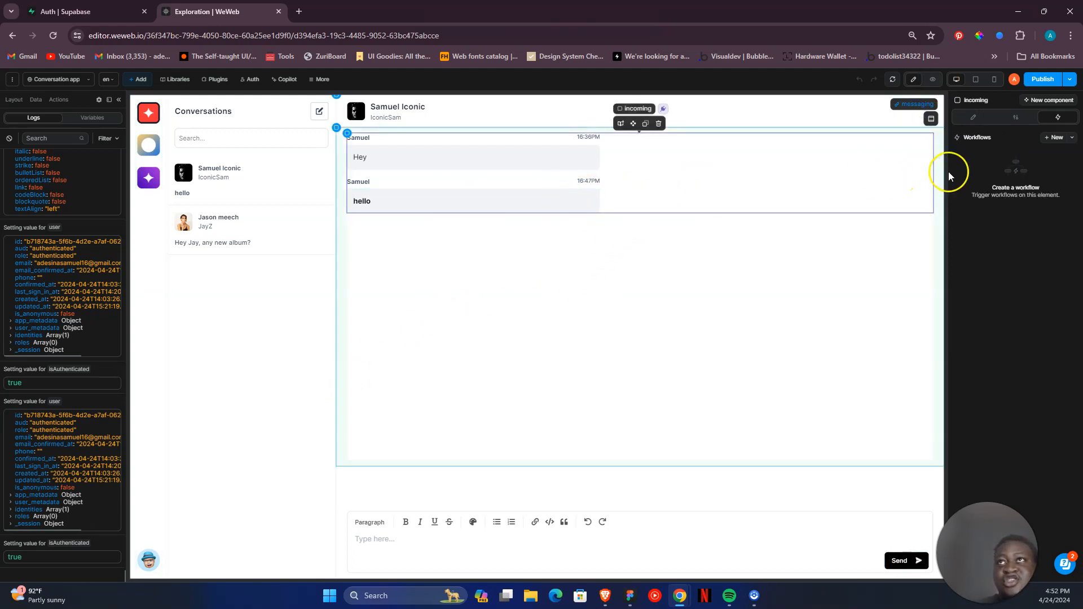
left_click(976, 117)
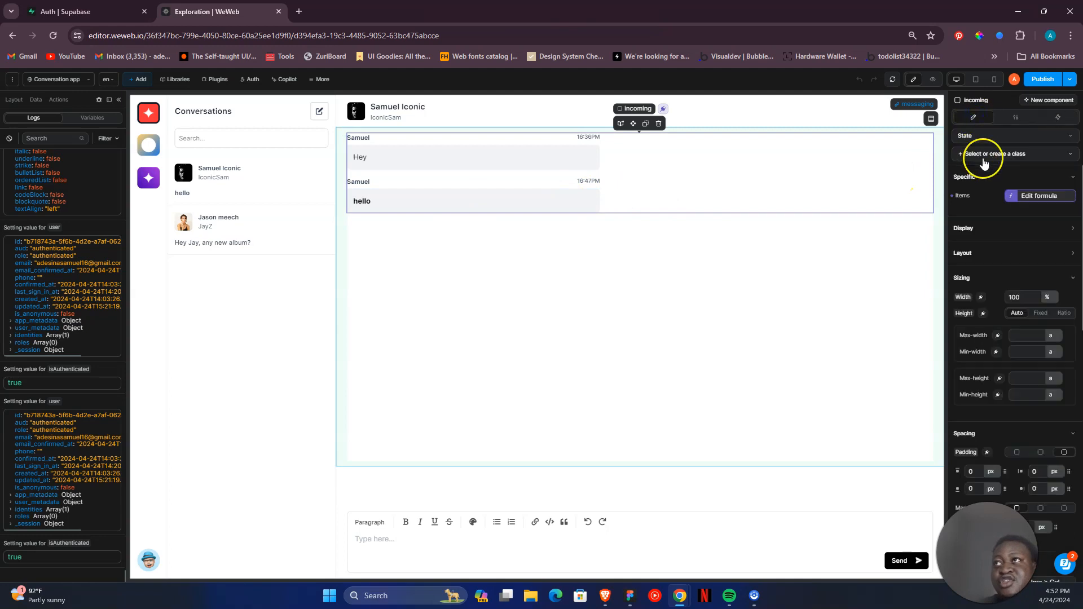
left_click(1009, 197)
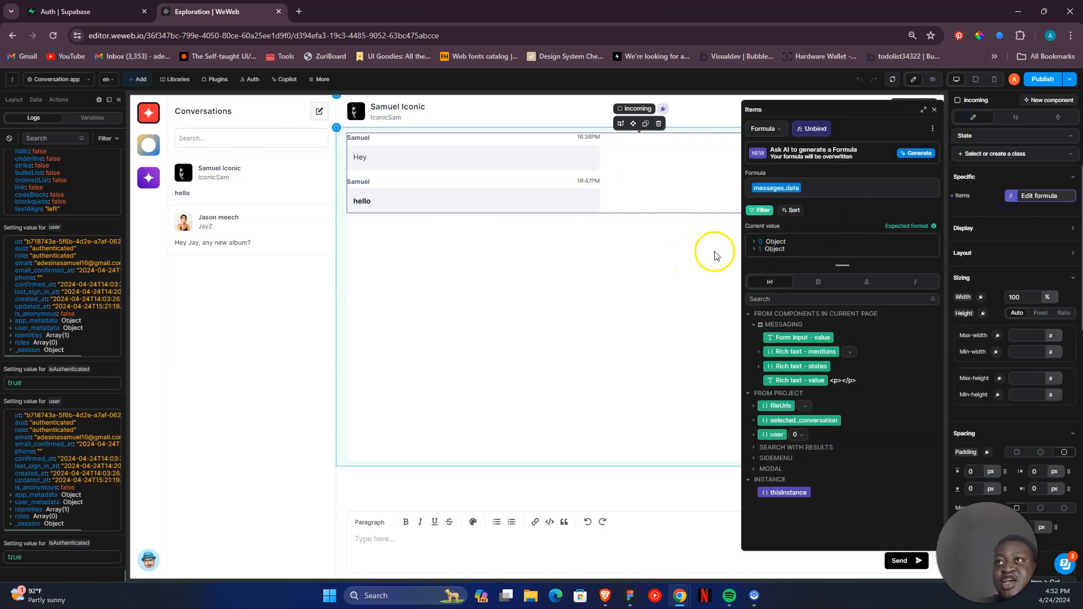
left_click(770, 213)
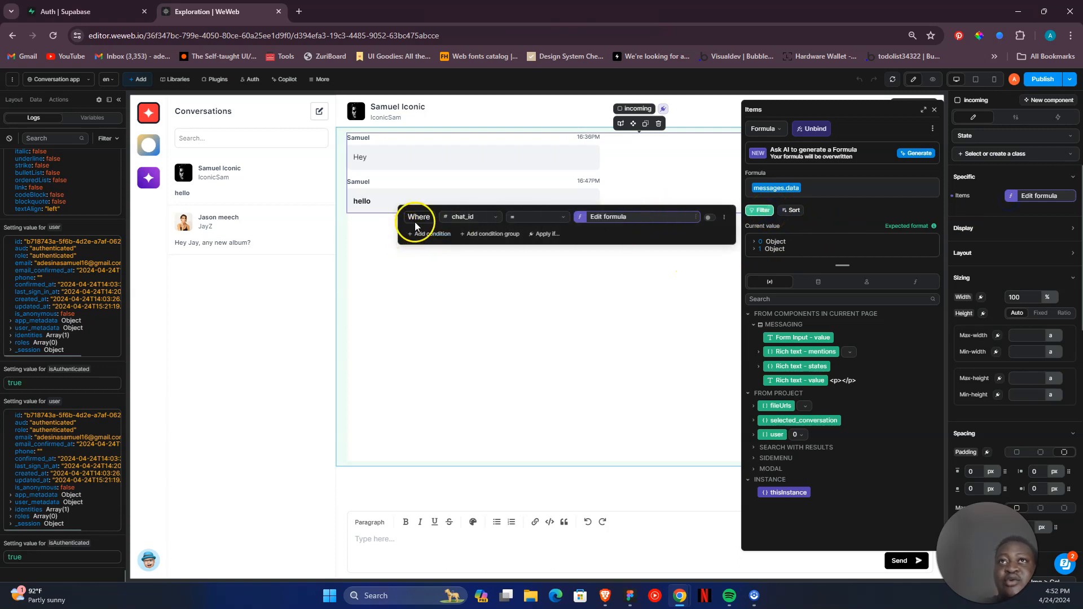
left_click(586, 217)
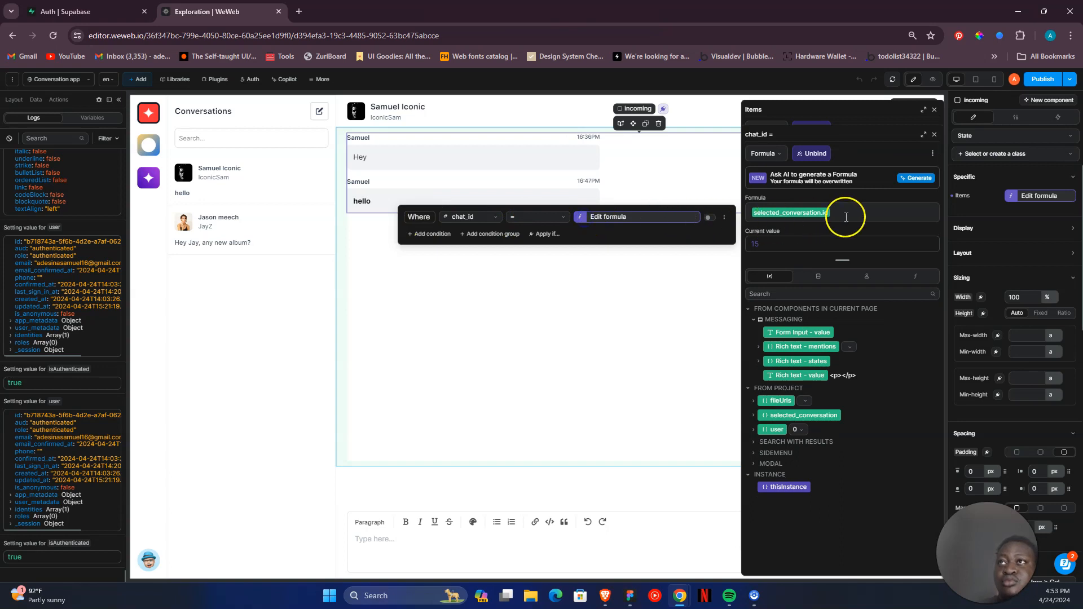
left_click(934, 135)
left_click(934, 109)
- Preview the chat app and select the first conversation in the Conversations list
left_click(933, 80)
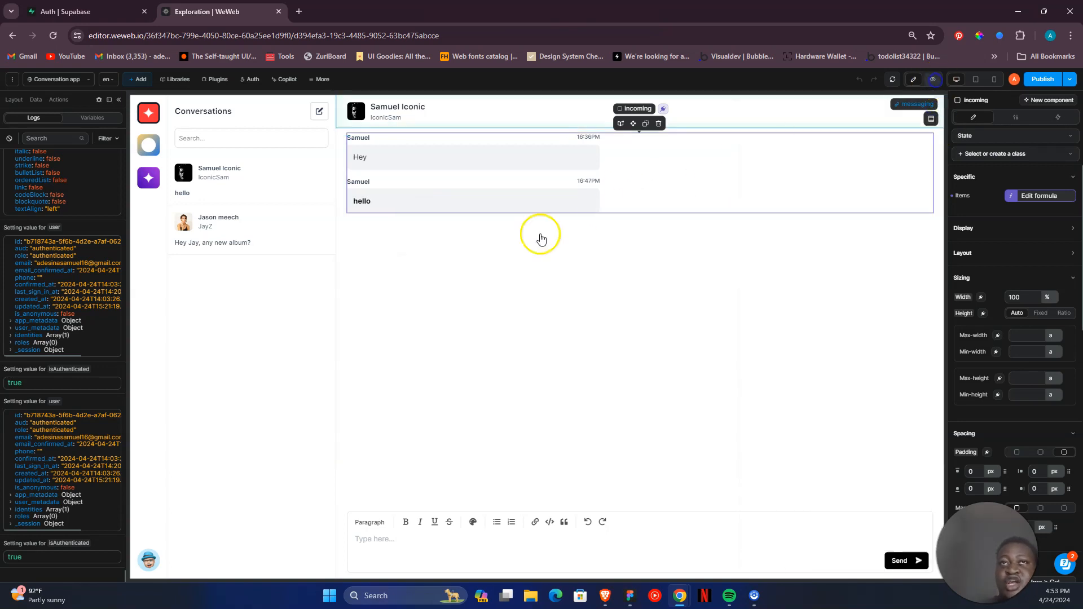
left_click(215, 185)
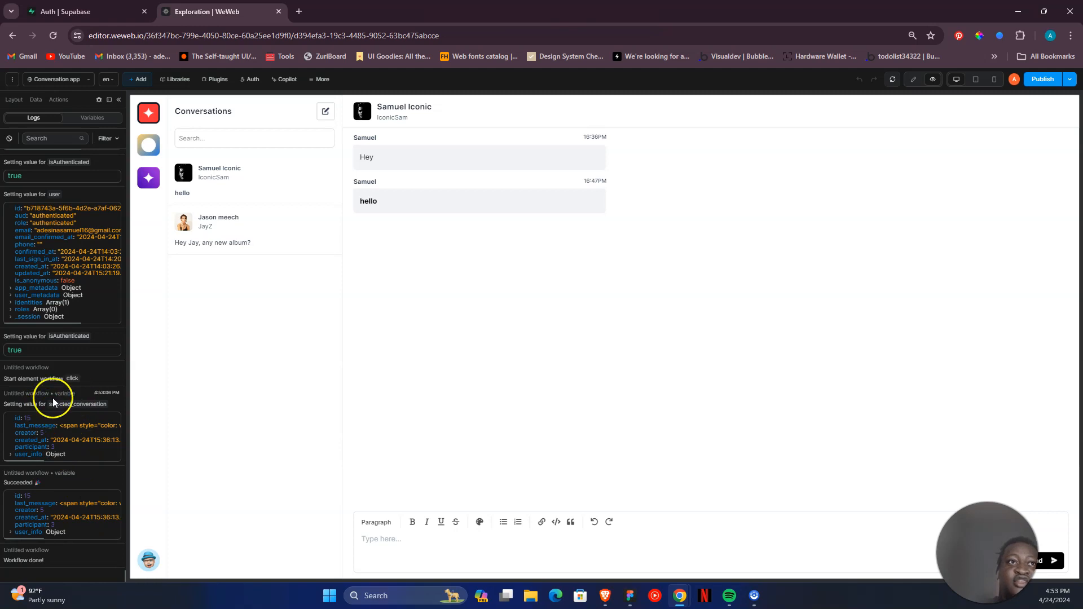
- Switch back and forth between the two conversations in the Conversations list to compare their messages and the selected_conversation log entries
left_click(271, 244)
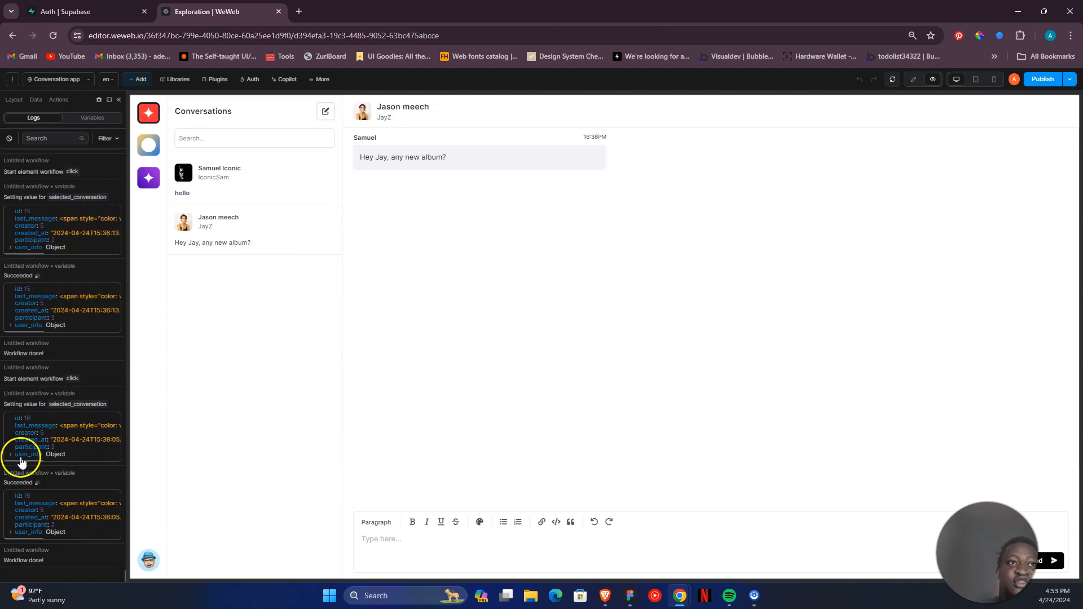
left_click(211, 186)
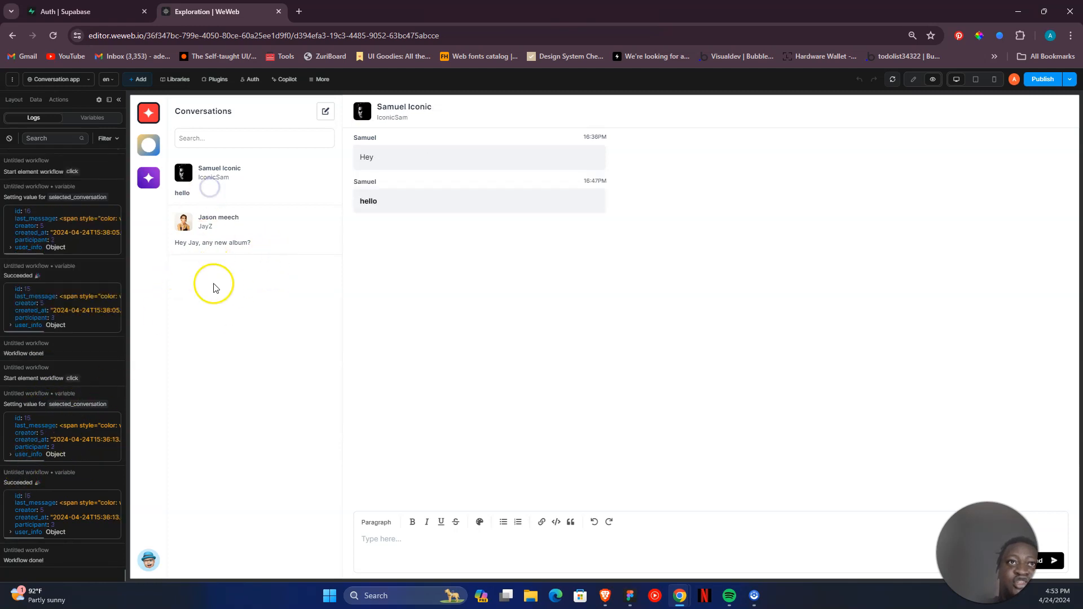
left_click(233, 235)
left_click(263, 176)
left_click(251, 243)
left_click(262, 174)
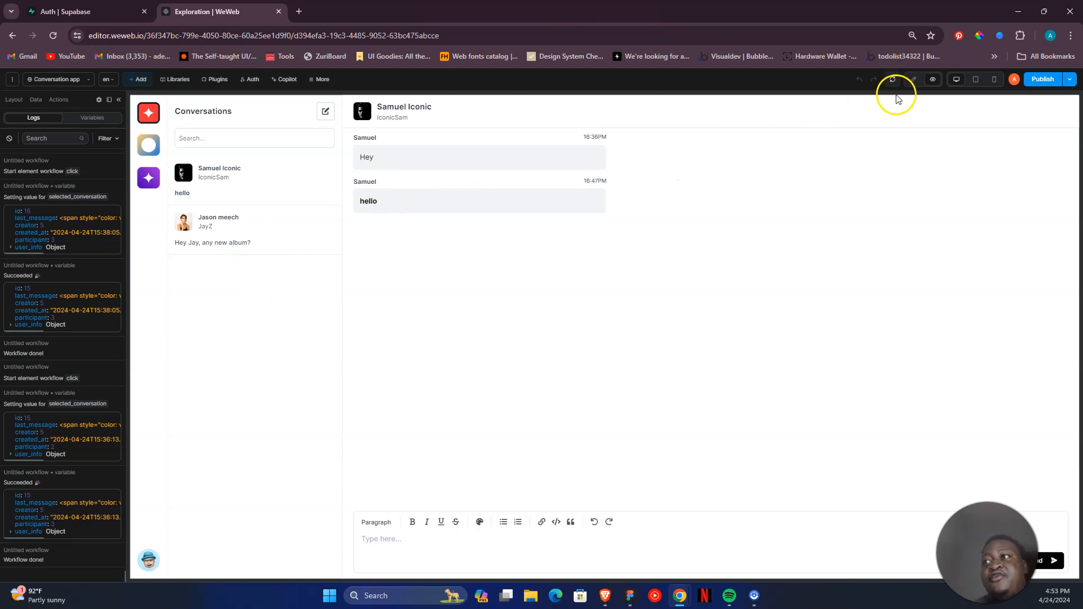
- Return to edit mode and inspect the Text formula of the username supporting text in the conversation header
left_click(914, 80)
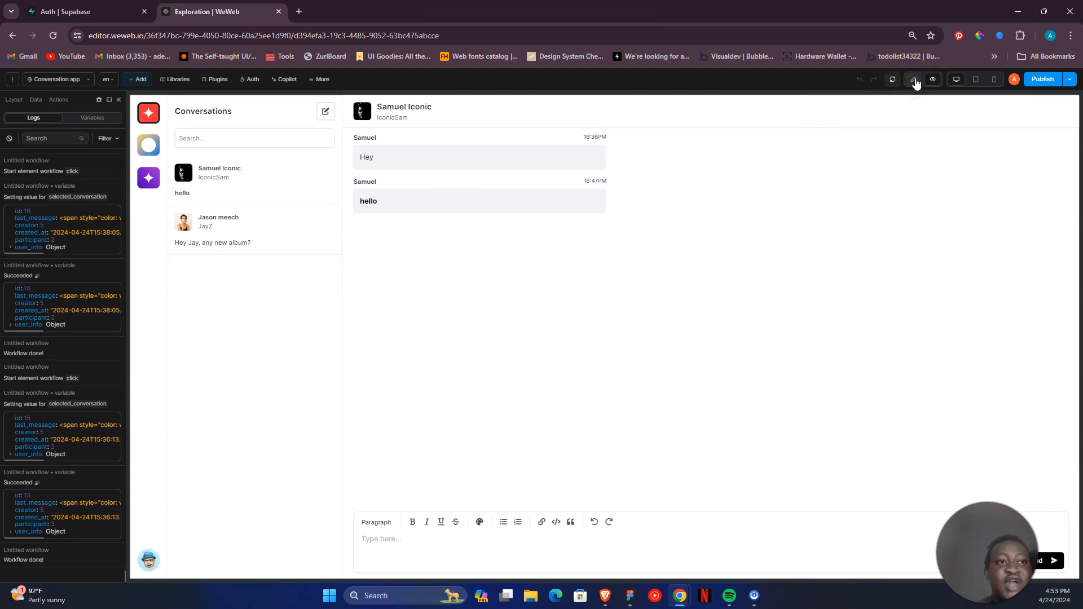
left_click(915, 80)
left_click(858, 145)
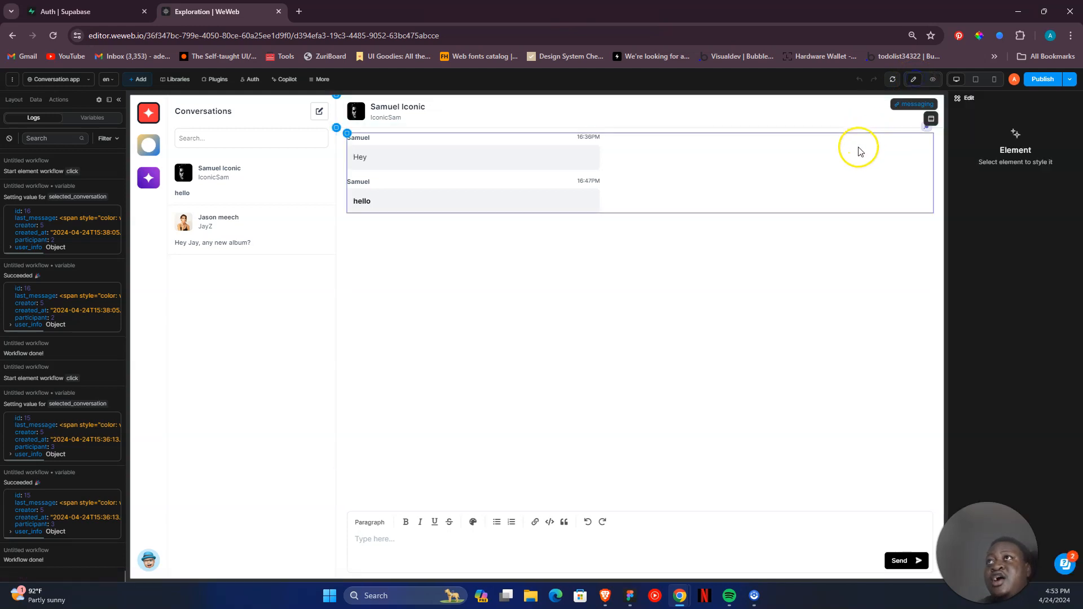
left_click(766, 186)
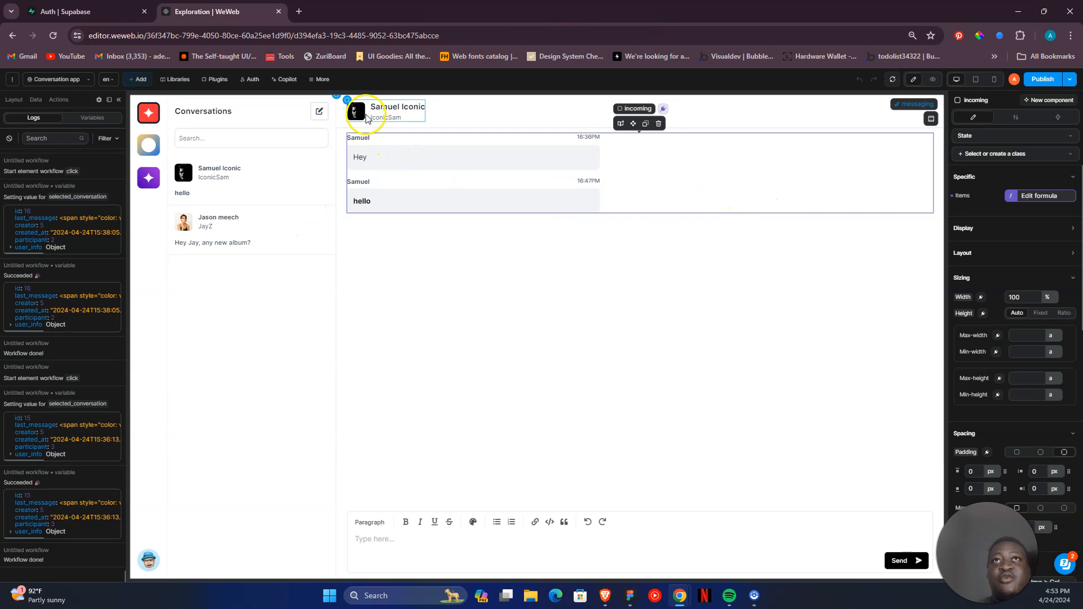
left_click(359, 118)
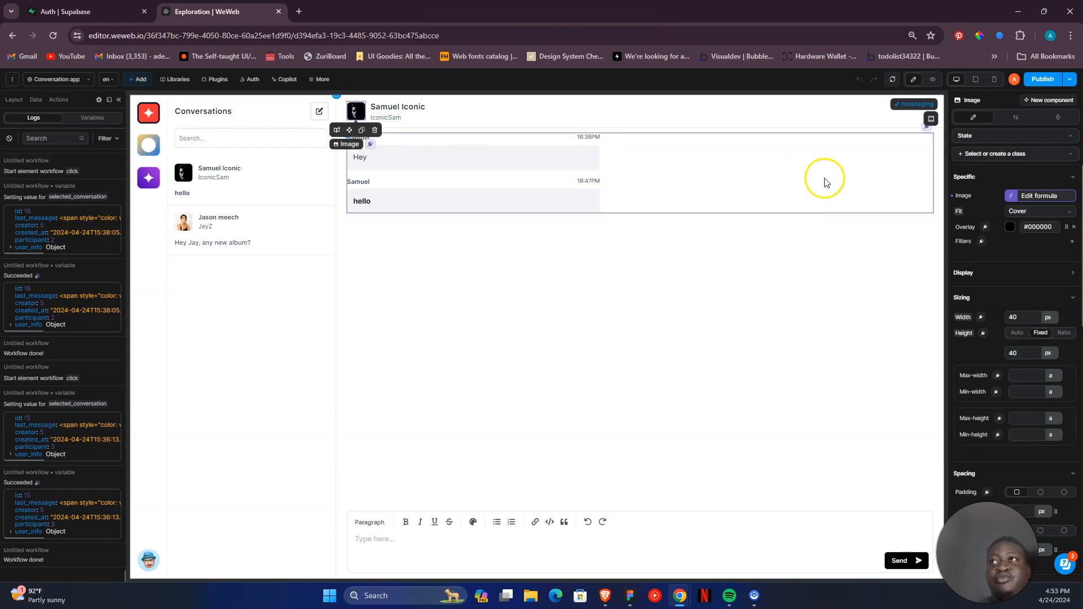
left_click(398, 107)
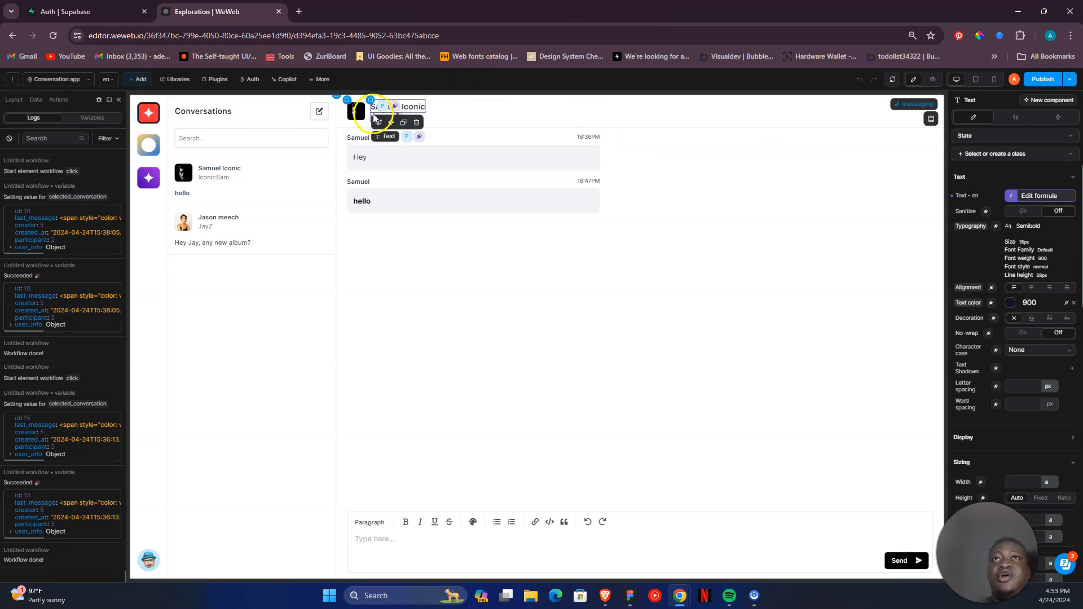
left_click(378, 122)
left_click(357, 118)
left_click(385, 120)
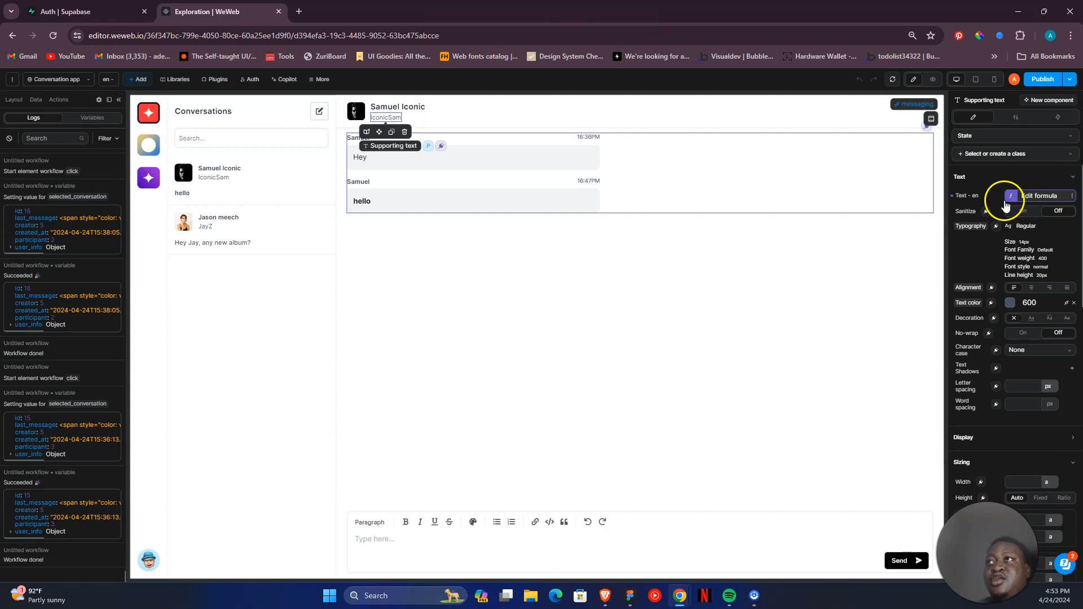
left_click(1009, 197)
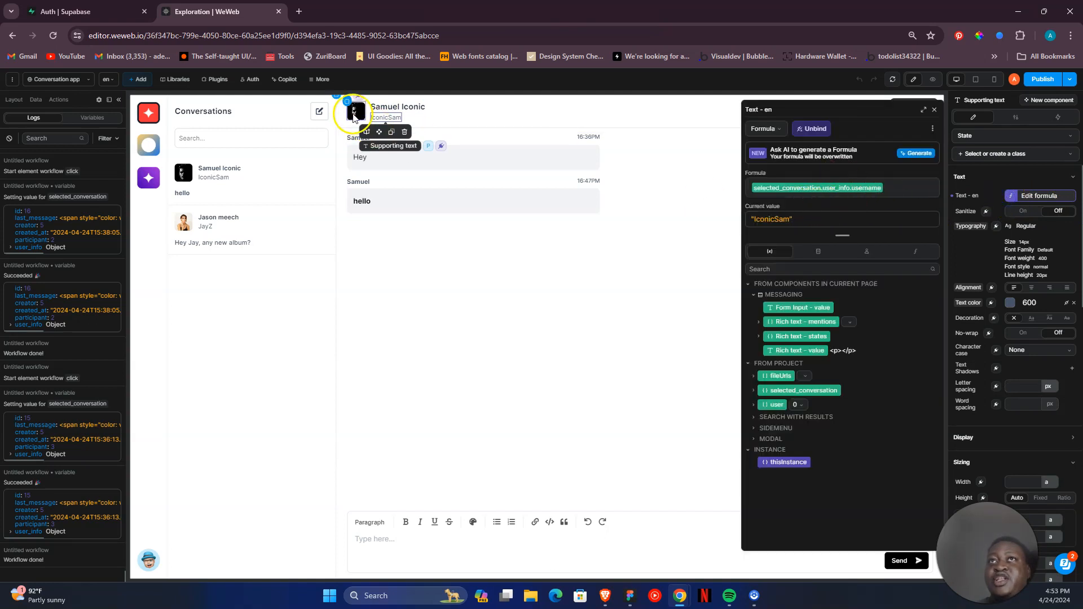
- Inspect the header's full name Text formula and avatar Image formula, then close the formula editor
left_click(422, 108)
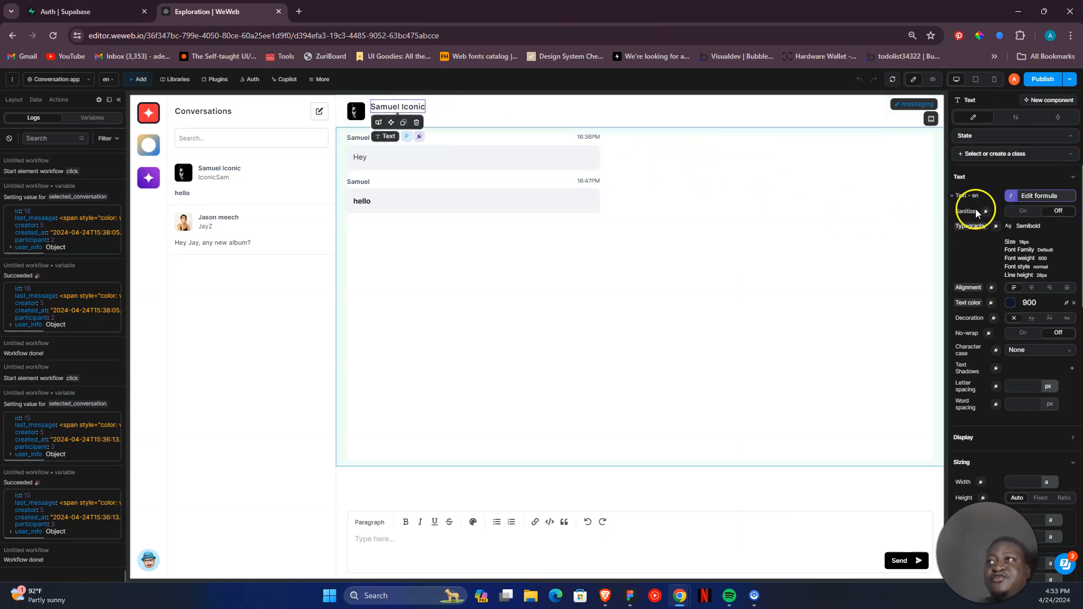
left_click(1009, 195)
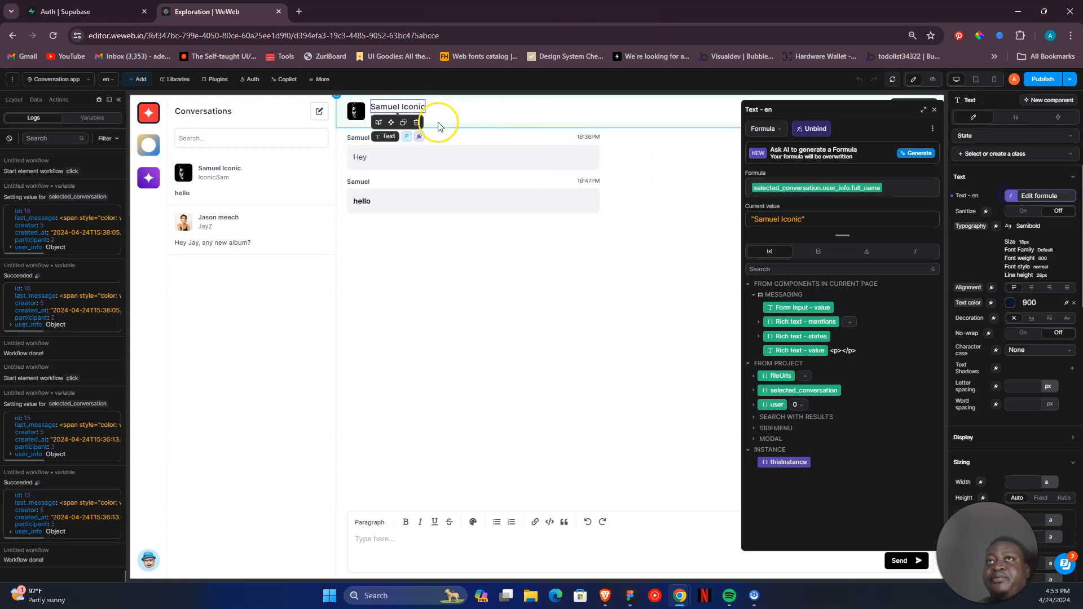
left_click(364, 117)
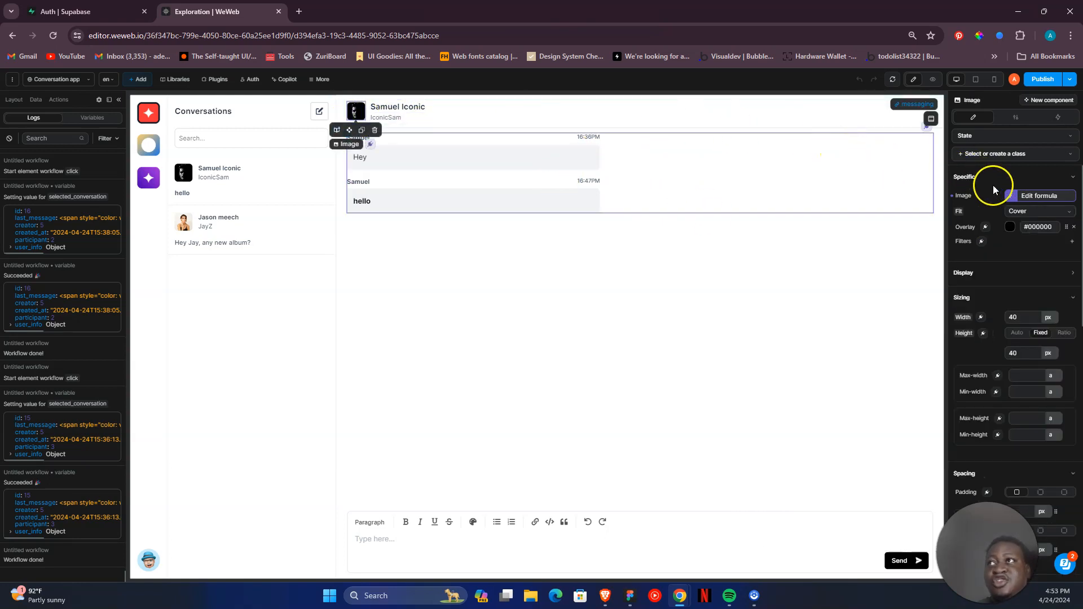
left_click(1014, 197)
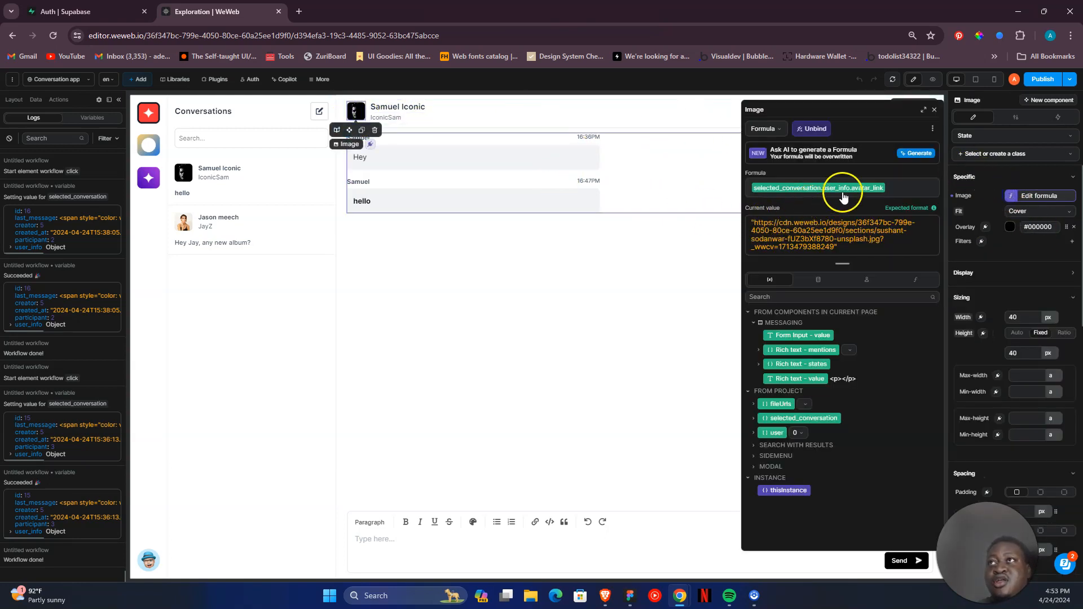
left_click(934, 110)
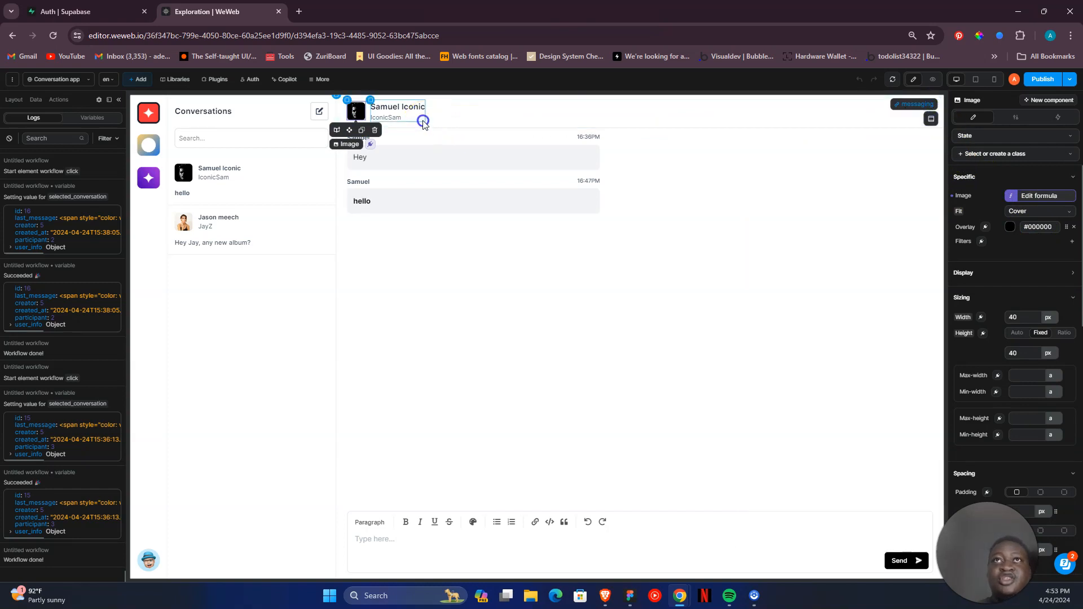
left_click(355, 125)
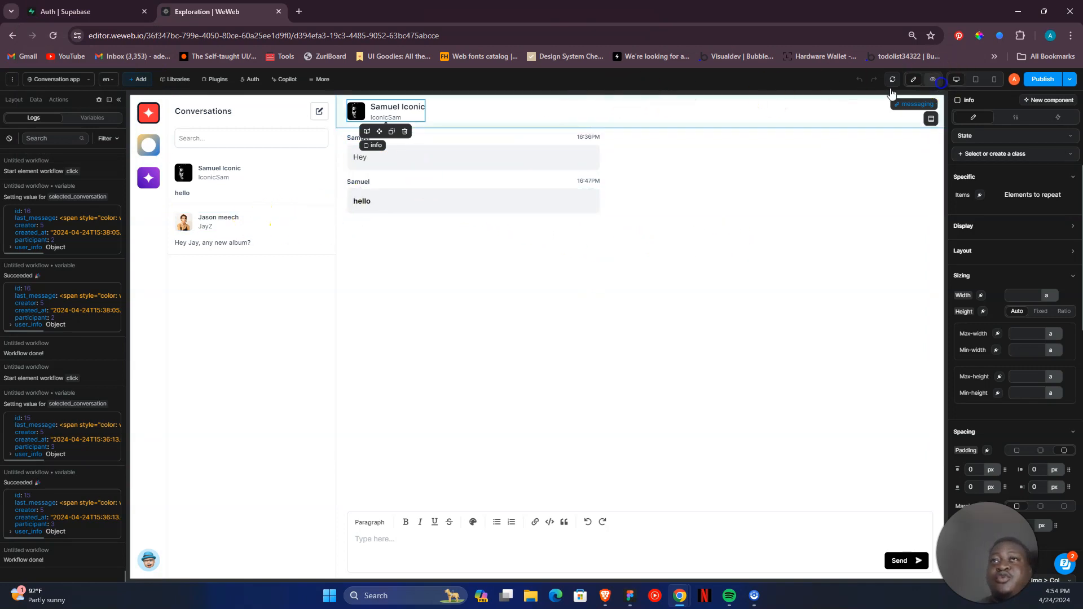
- Preview the app with the second conversation selected, then switch to Supabase and open the messages table in the Table Editor
left_click(299, 218)
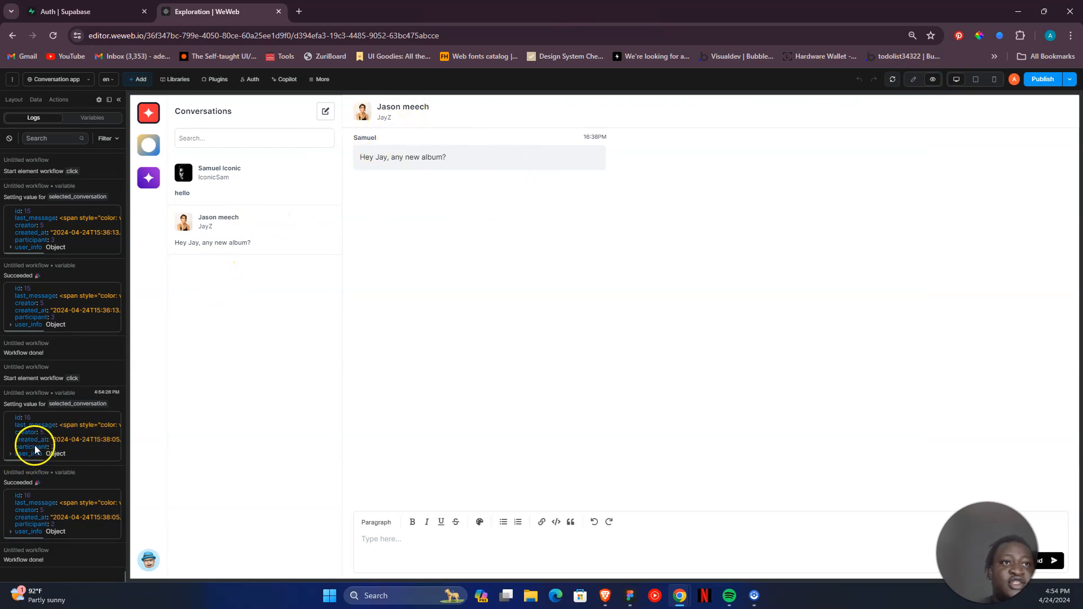
left_click(84, 11)
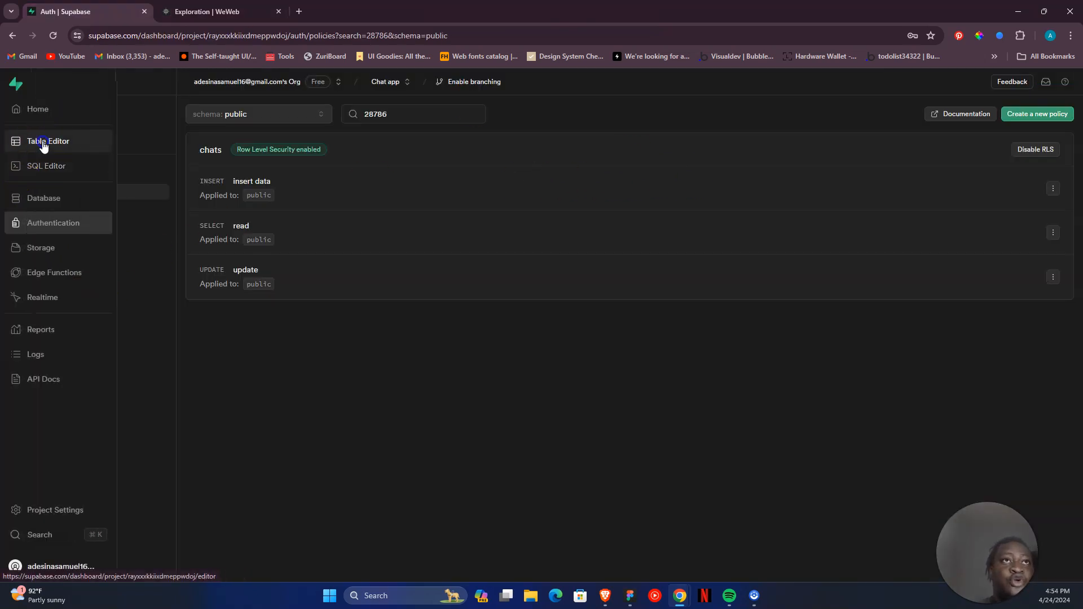
left_click(43, 141)
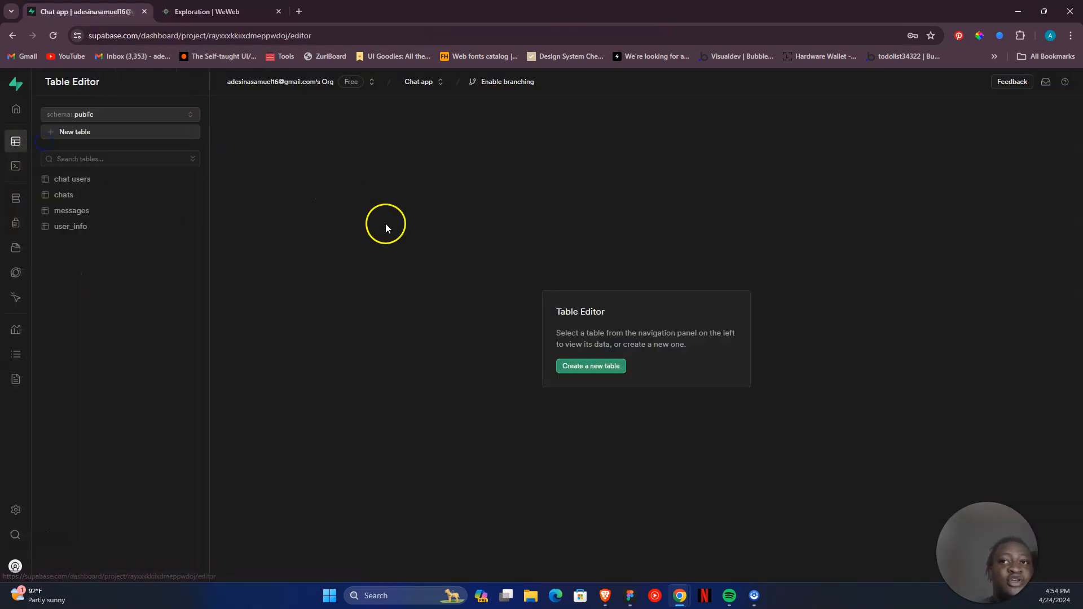
left_click(154, 215)
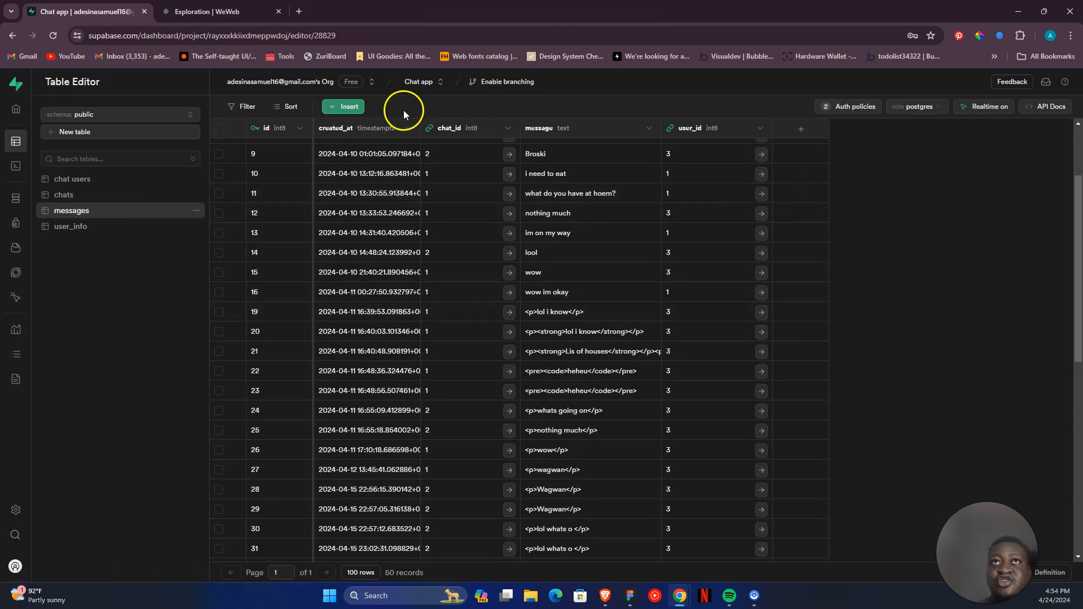
left_click(332, 108)
left_click(367, 125)
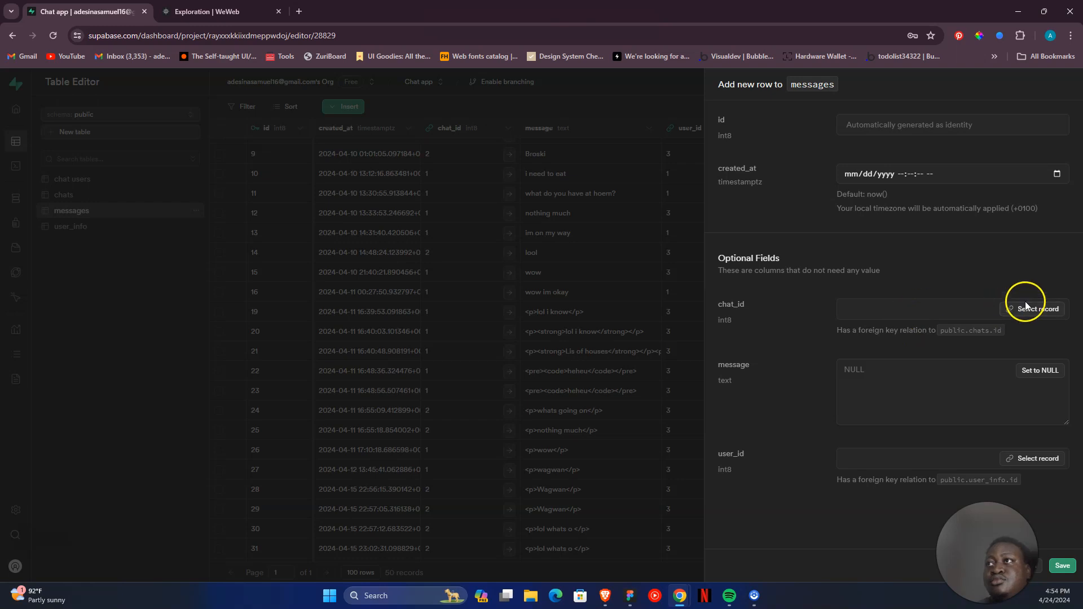
left_click(194, 13)
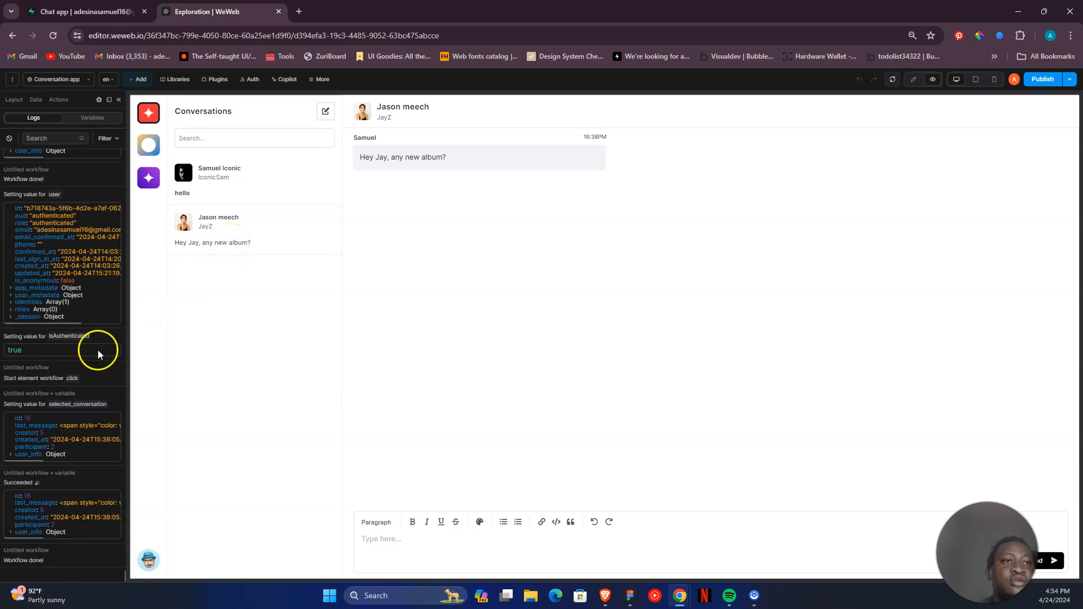
left_click(65, 11)
left_click(660, 421)
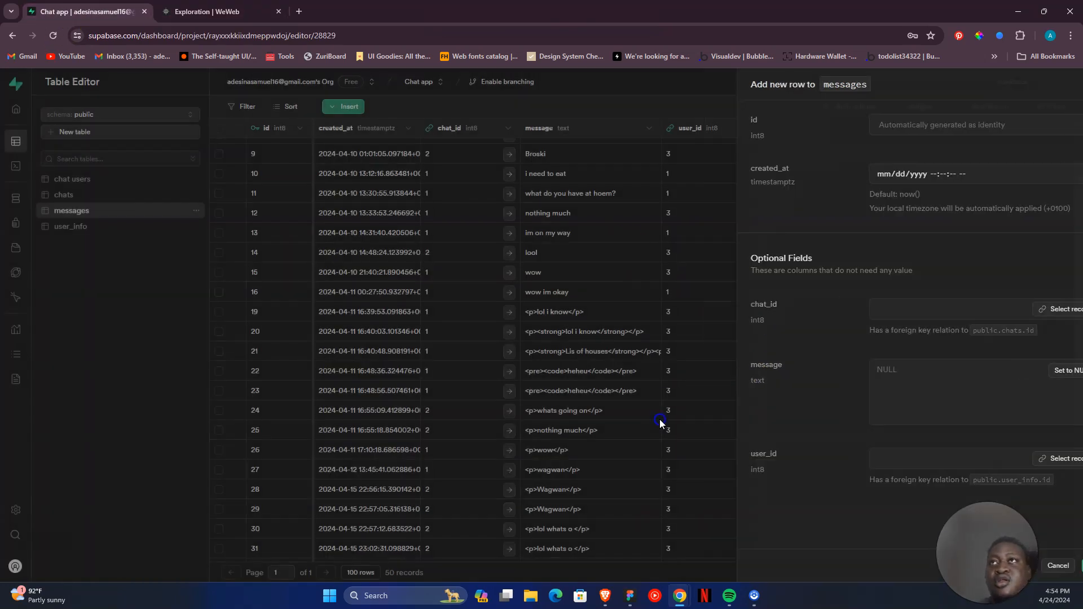
- Start a new row in the messages table and reference chats record 16 as its chat_id
scroll(660, 421, "down", 8)
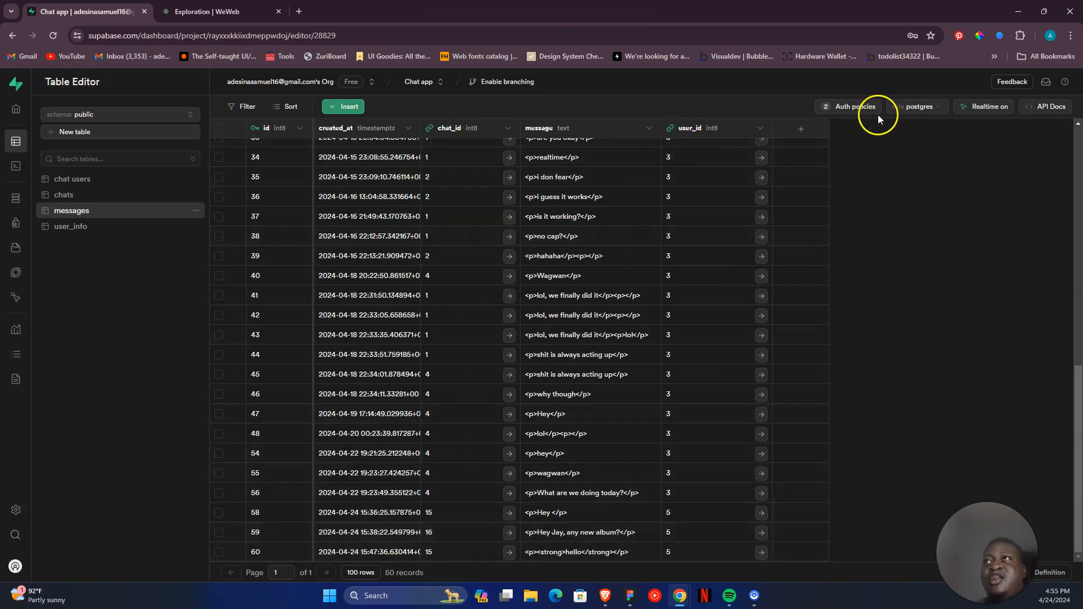
left_click(349, 106)
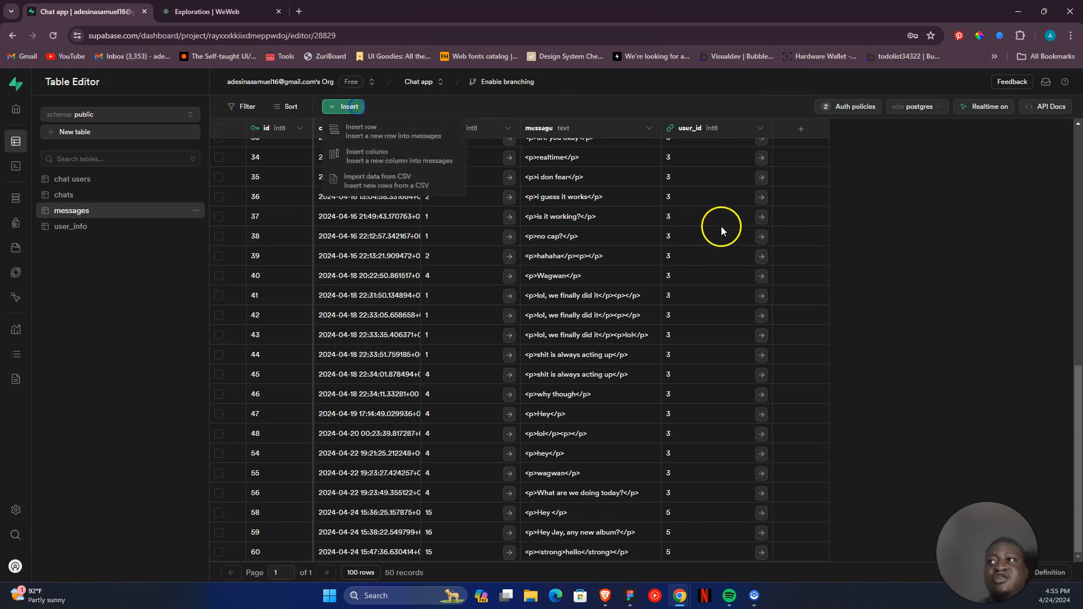
left_click(416, 134)
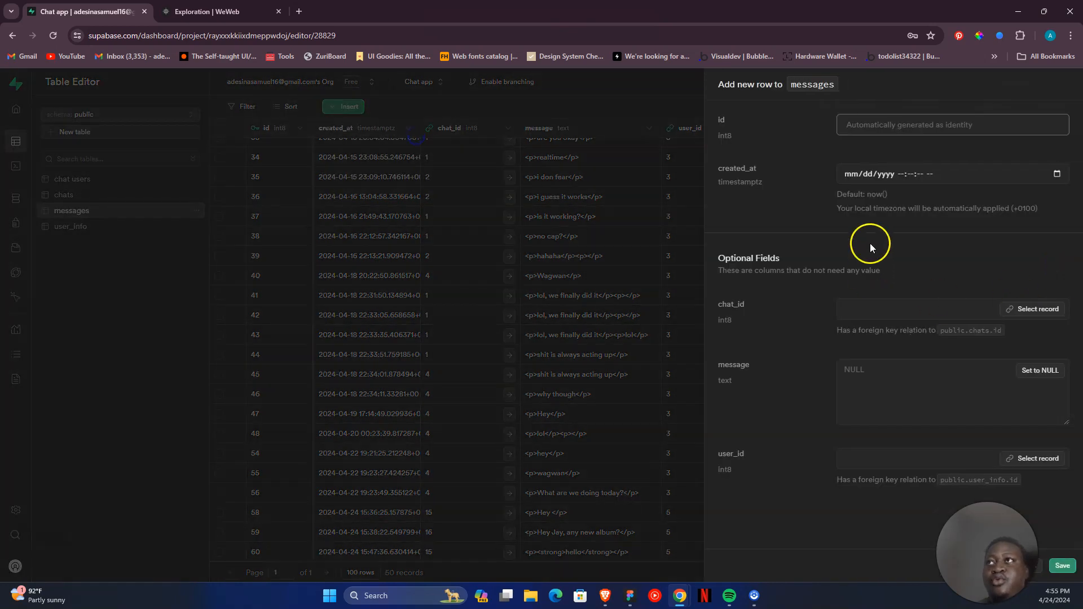
left_click(1011, 311)
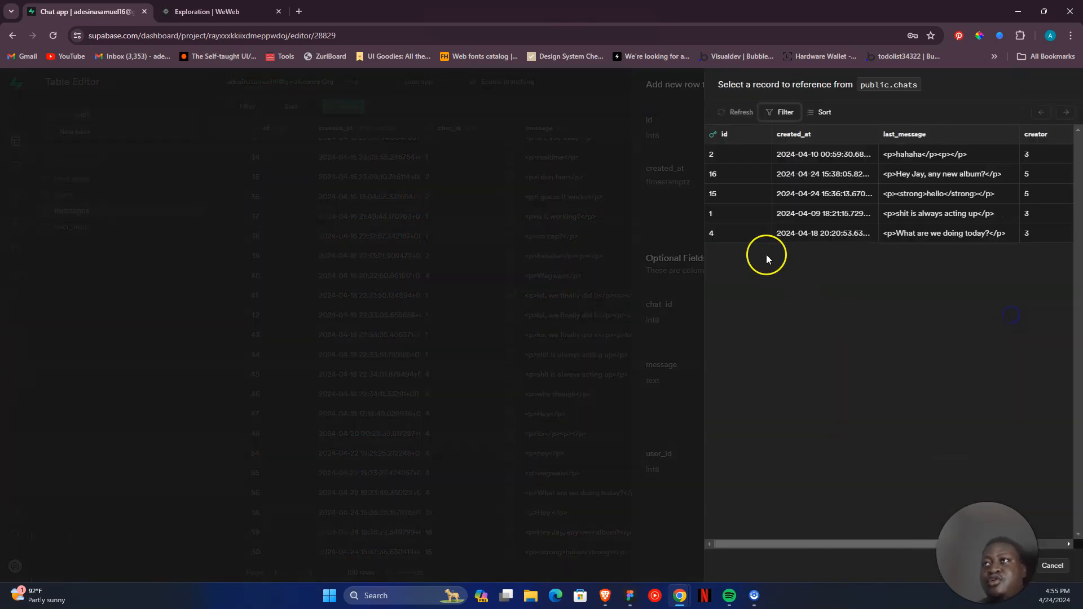
left_click(965, 174)
- Enter "no how are you enjoying 4:44" as the new row's message
left_click(912, 368)
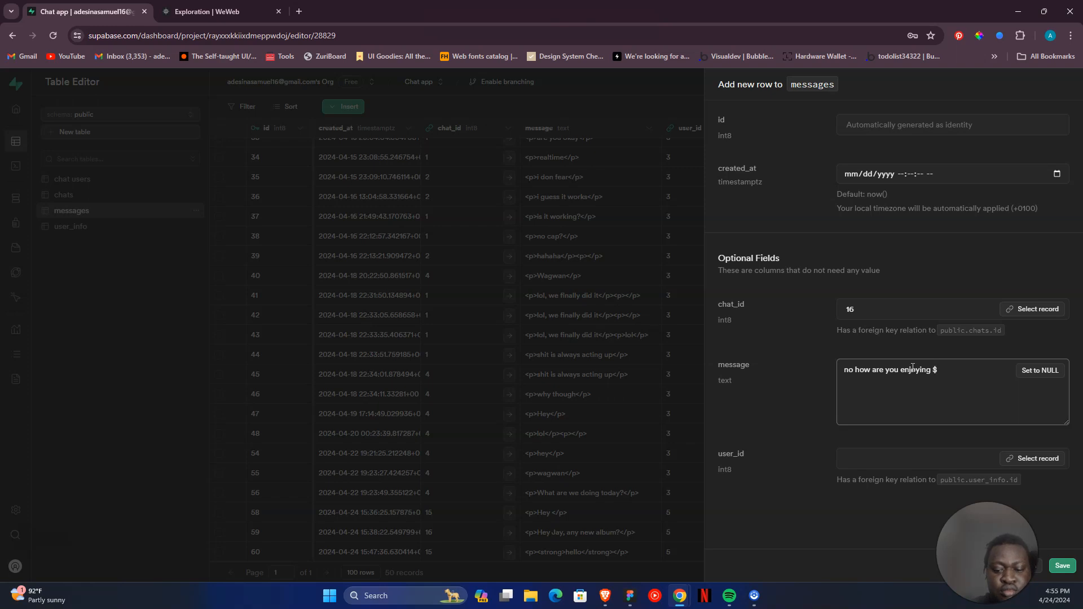
type("44")
left_click(939, 364)
key("BackSpace")
type("44")
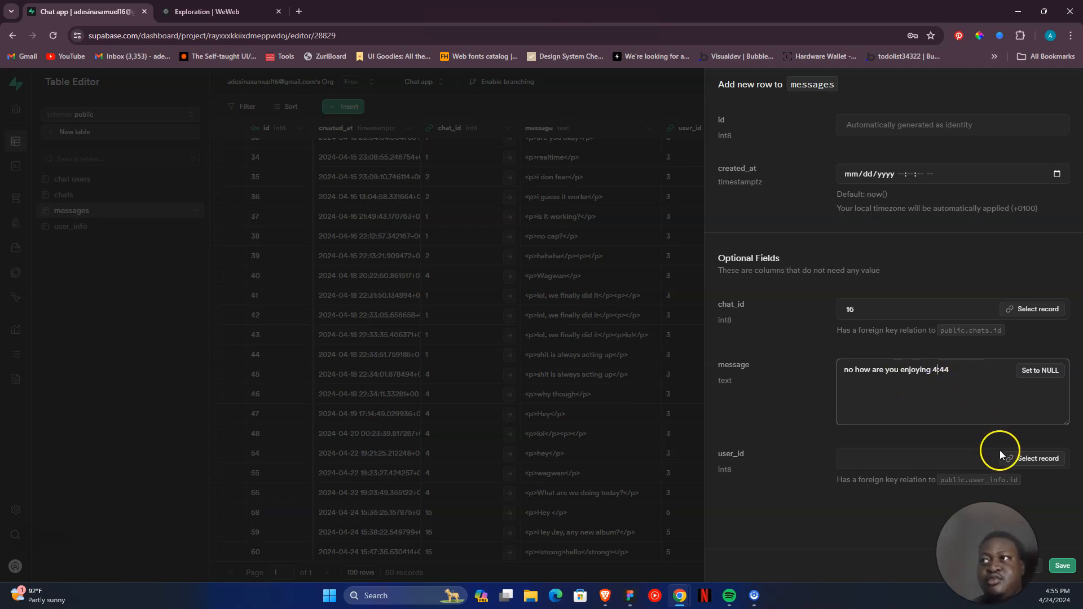
- Reference user_info record 2 as the row's user_id, checking the selected conversation in WeWeb before choosing it
left_click(1014, 461)
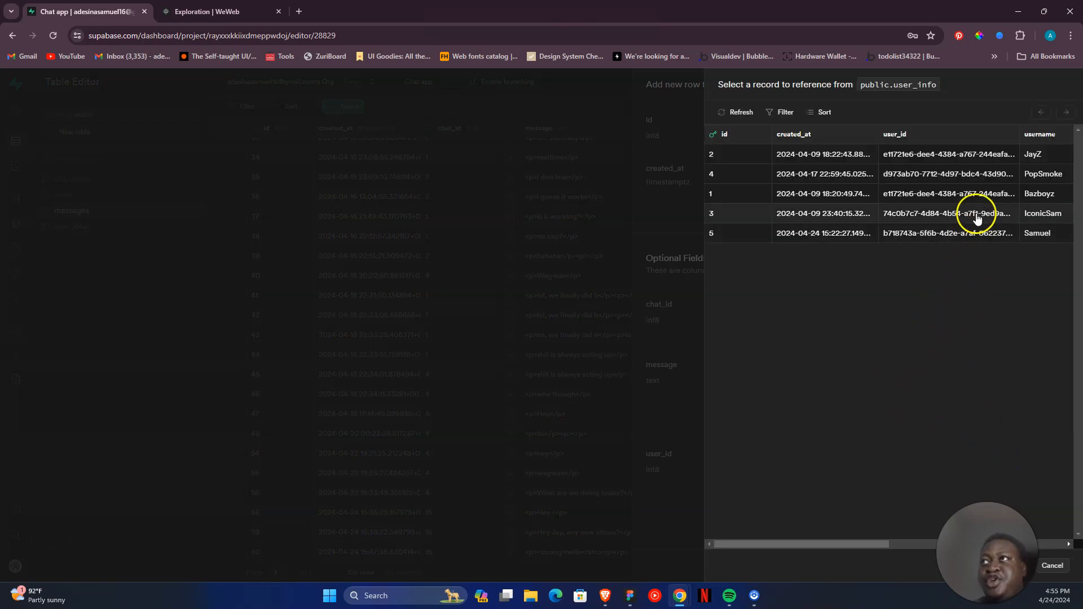
left_click_drag(874, 550, 846, 546)
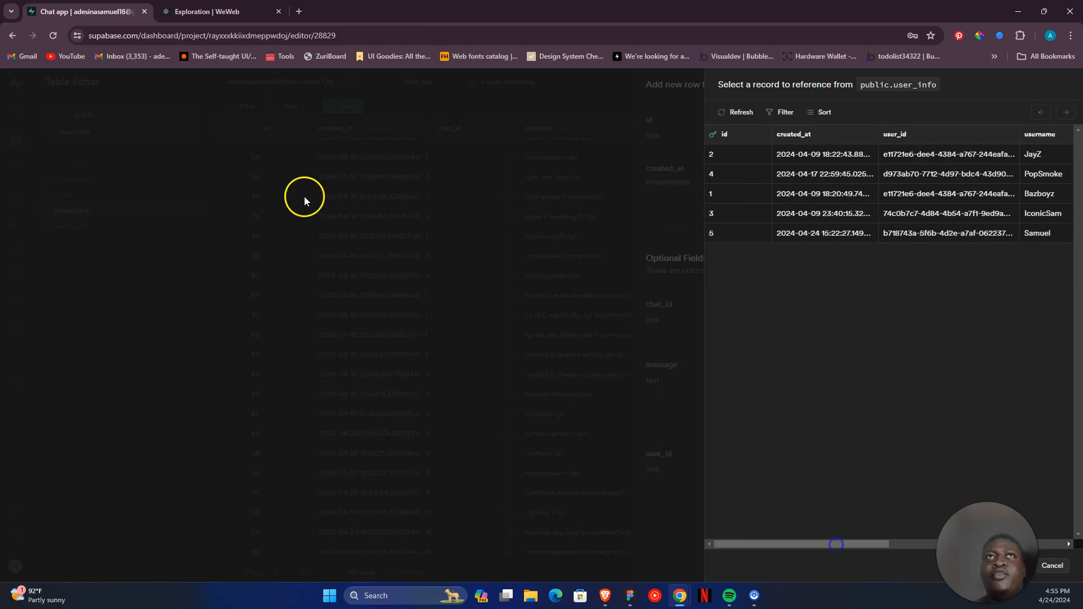
left_click(208, 11)
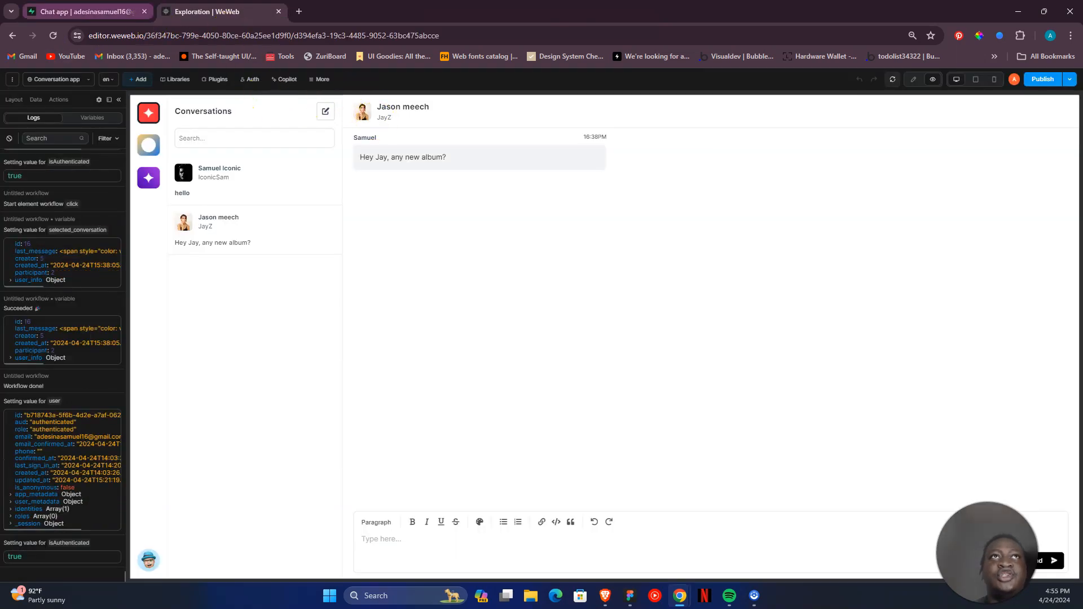
left_click(85, 11)
left_click(938, 161)
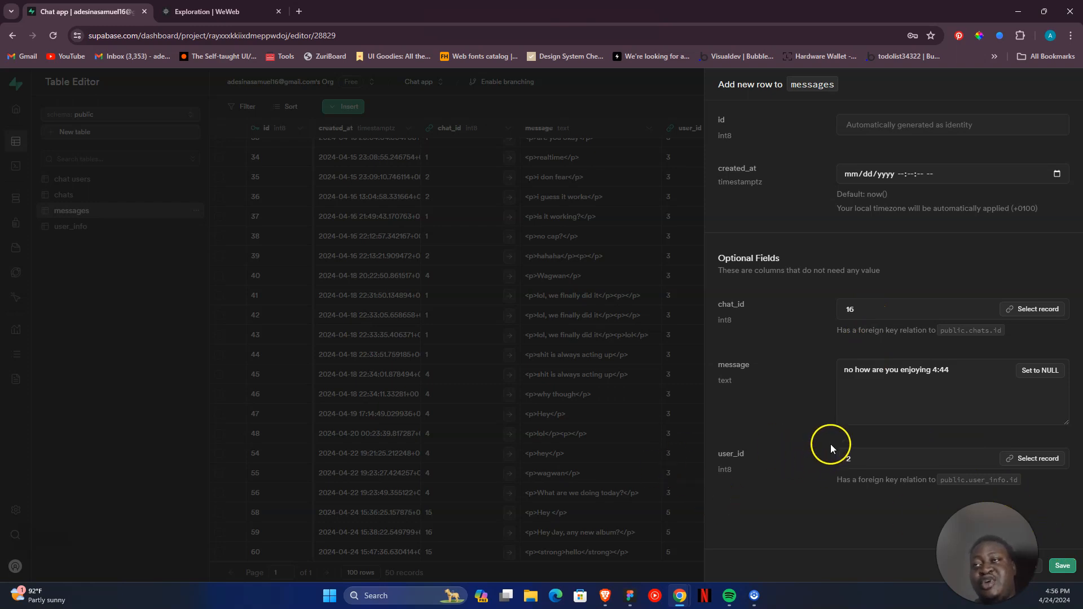
- Save the new messages row and switch to WeWeb to check the message in the second conversation
left_click(1062, 566)
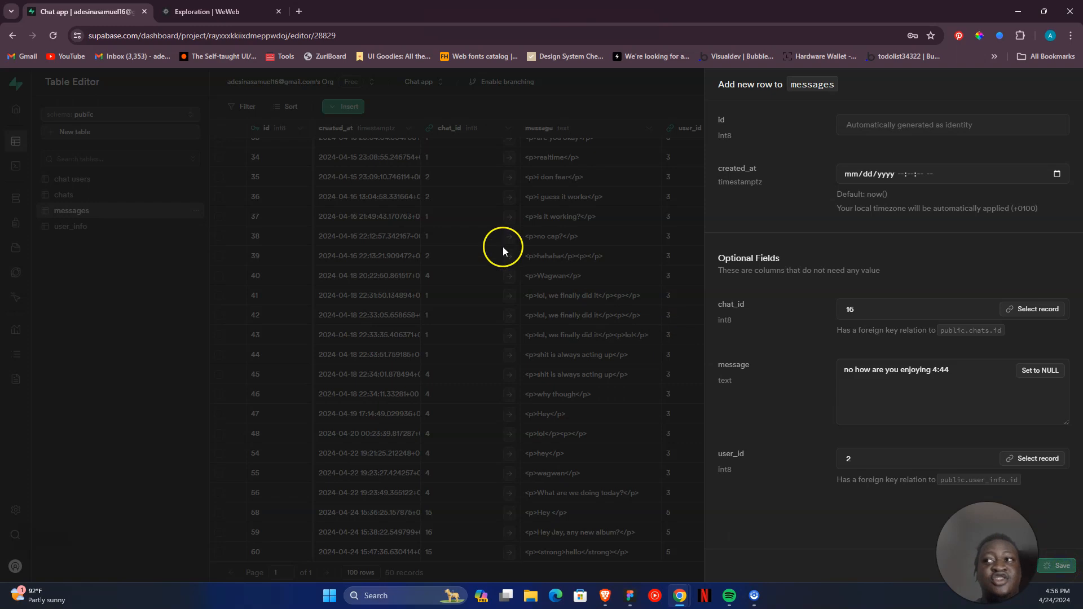
left_click(225, 12)
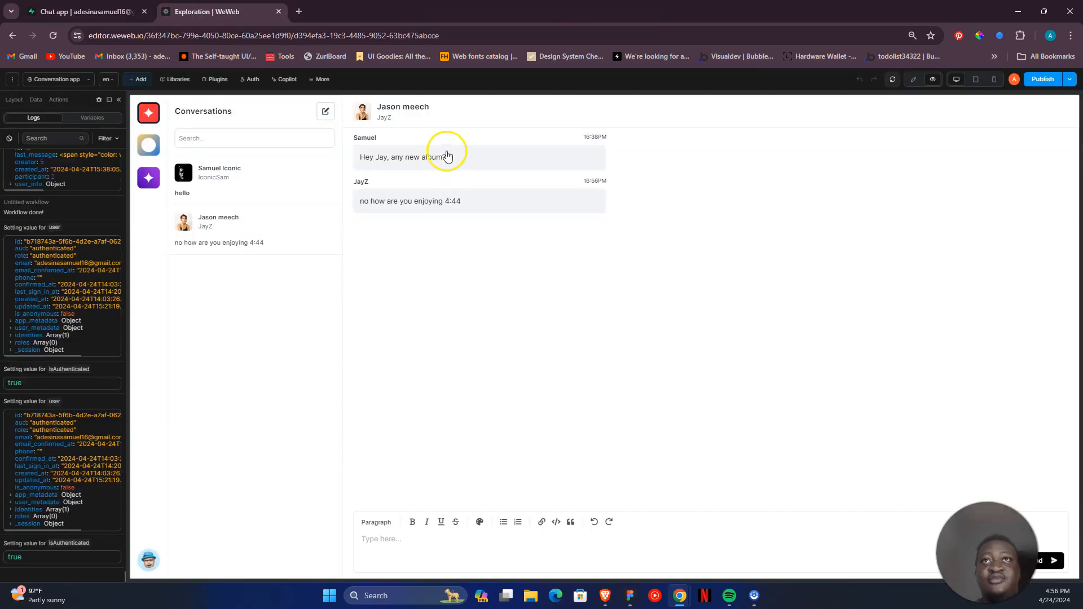
left_click(461, 201)
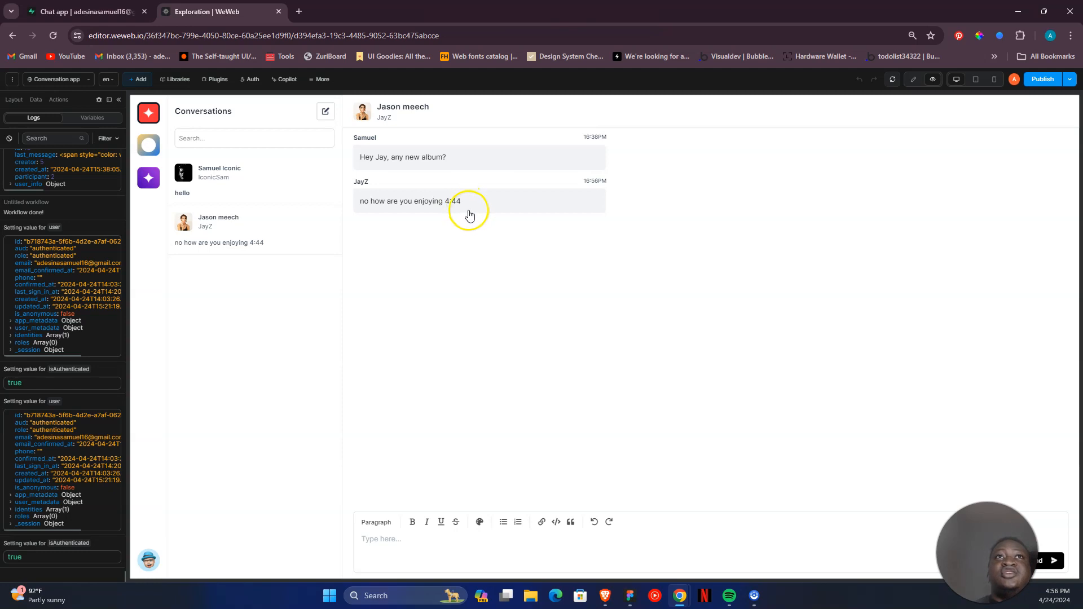